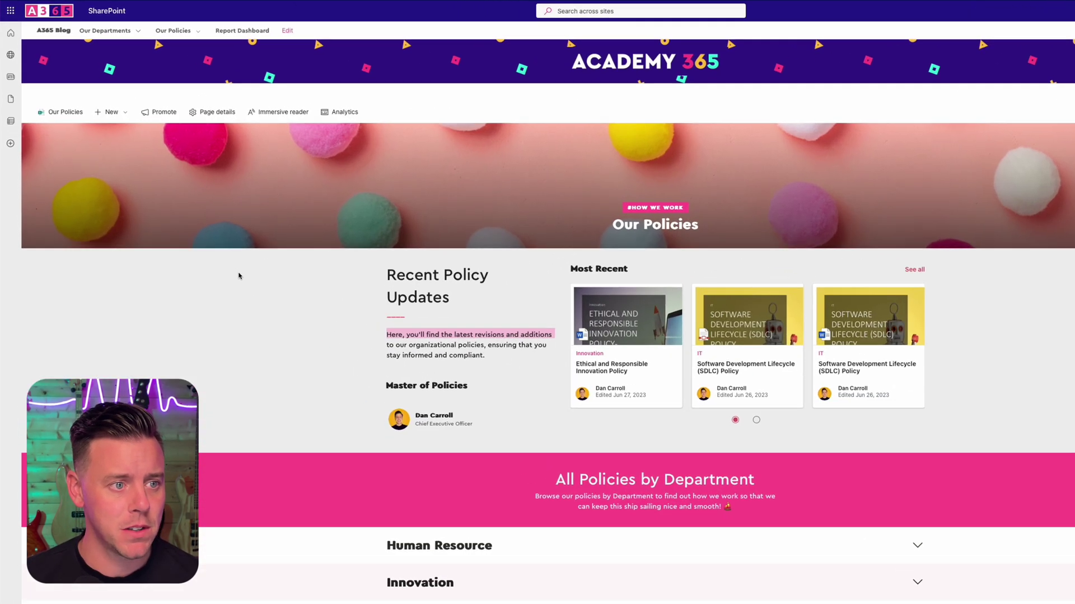
# - Create a copy of the Our Policies page and title it "Policies Page 2"
pyautogui.click(94, 93)
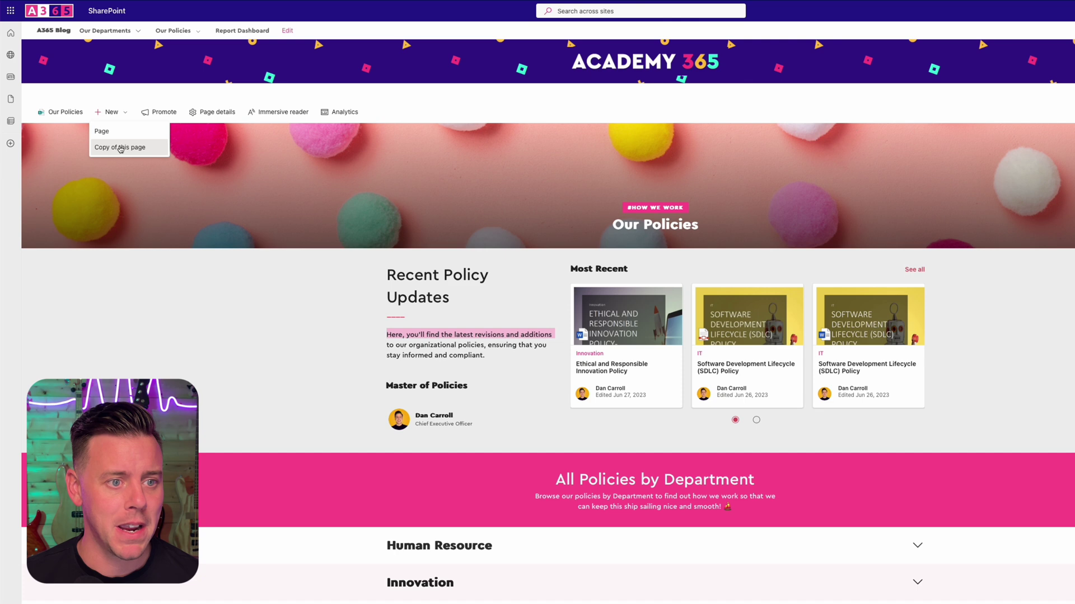
pyautogui.click(120, 147)
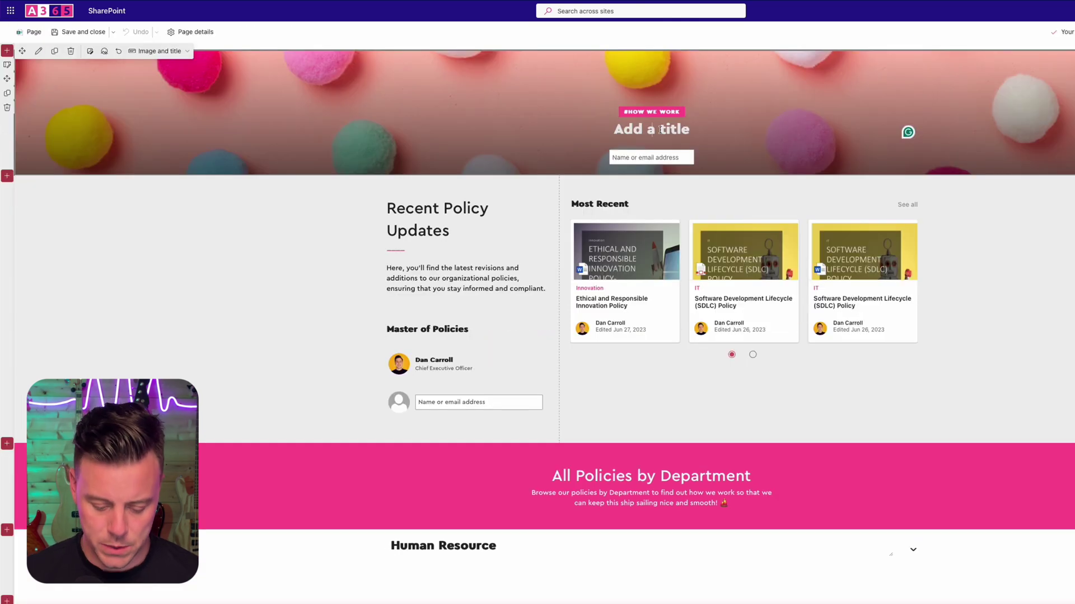
pyautogui.write('Policies Page ')
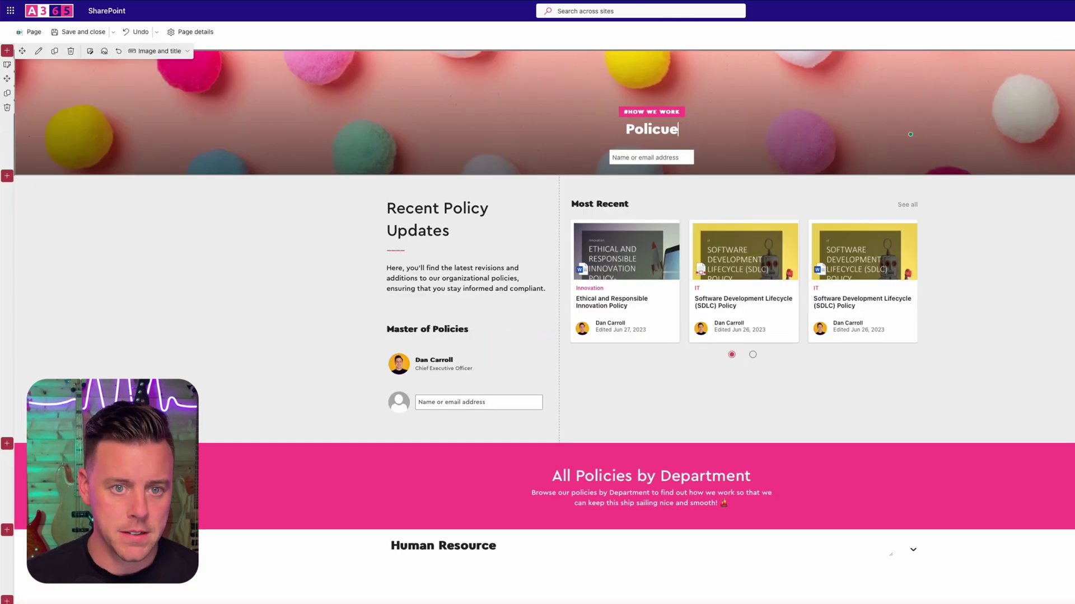
pyautogui.write('2')
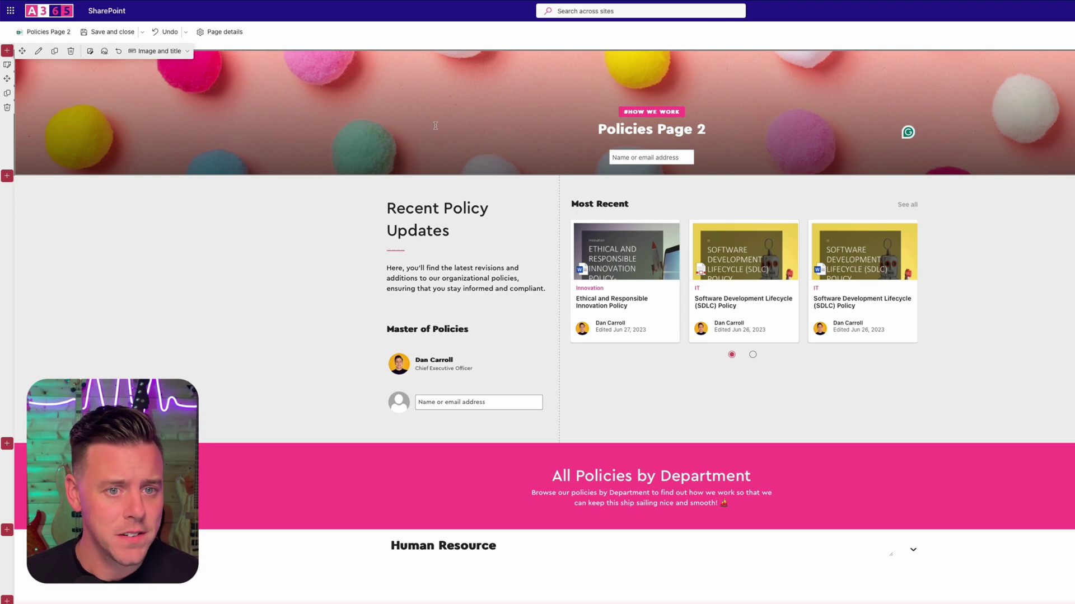
# - Delete the title banner section and add a two-column section at the top of the page
pyautogui.click(8, 109)
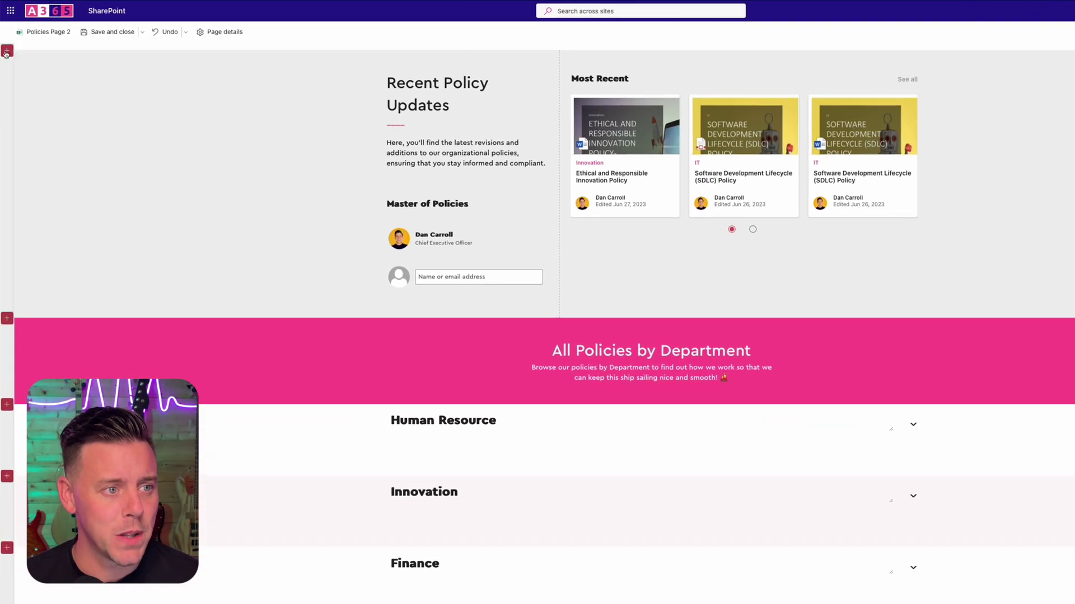
pyautogui.click(7, 51)
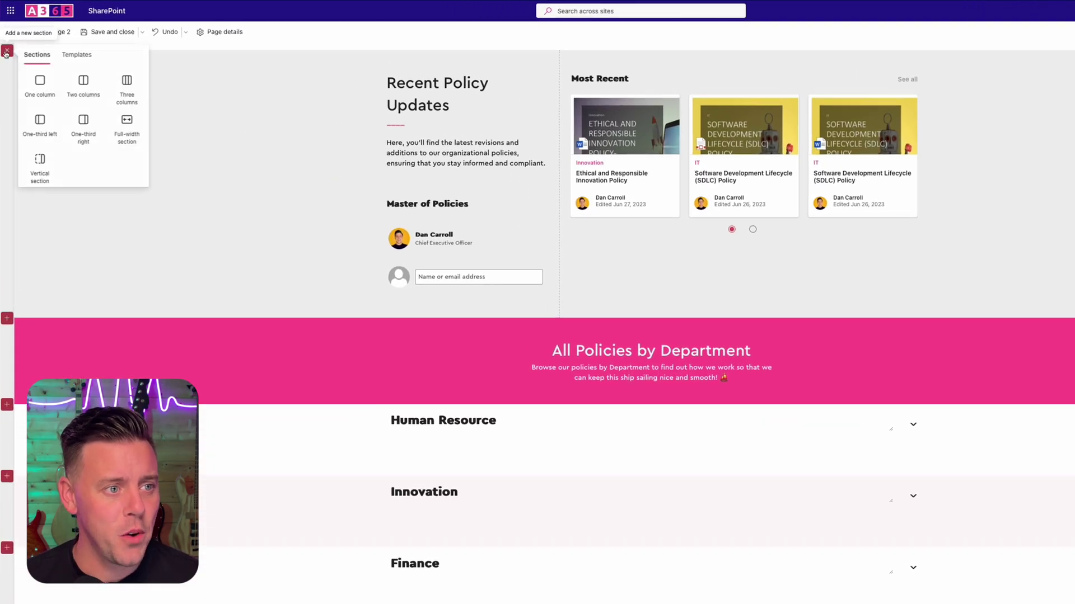
pyautogui.click(87, 90)
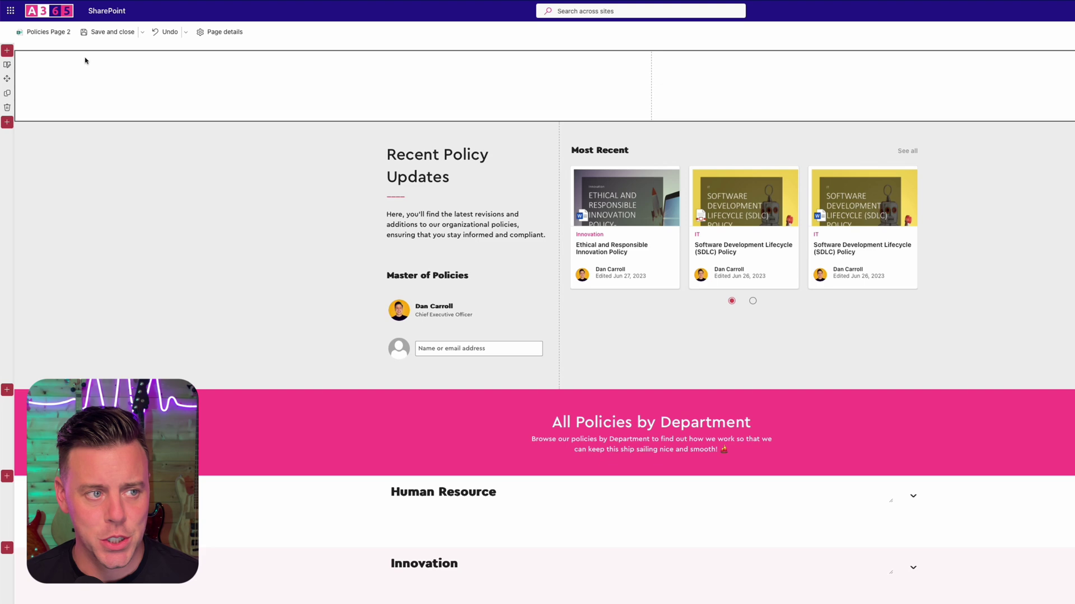
# - Give the new section a dark, colourful swirl stock image found with "abstract" as background, and reduce its overlay opacity to the minimum
pyautogui.click(7, 66)
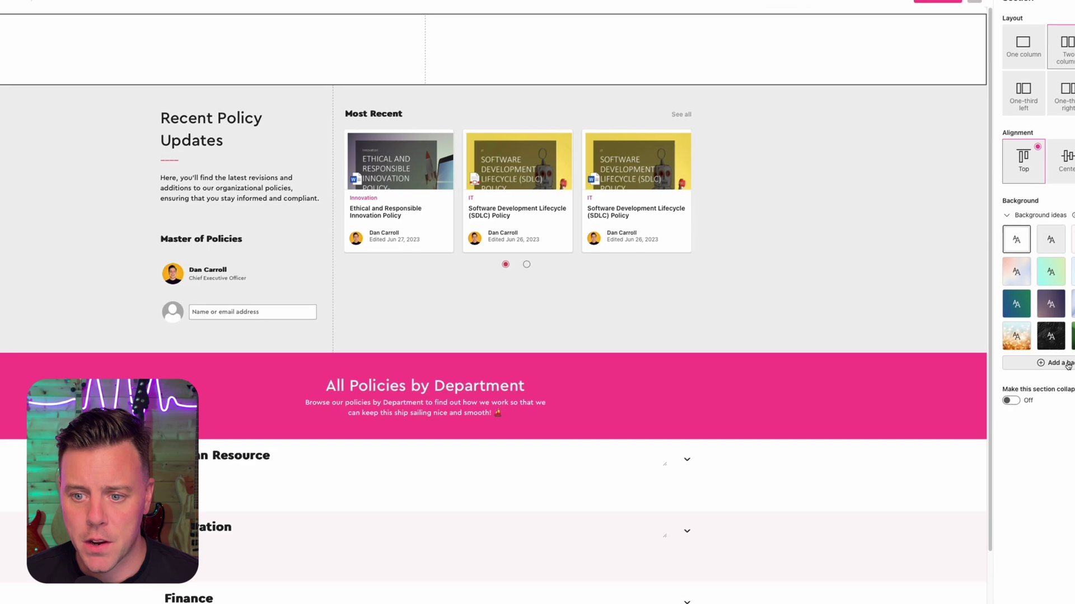
pyautogui.click(1040, 369)
pyautogui.click(8, 42)
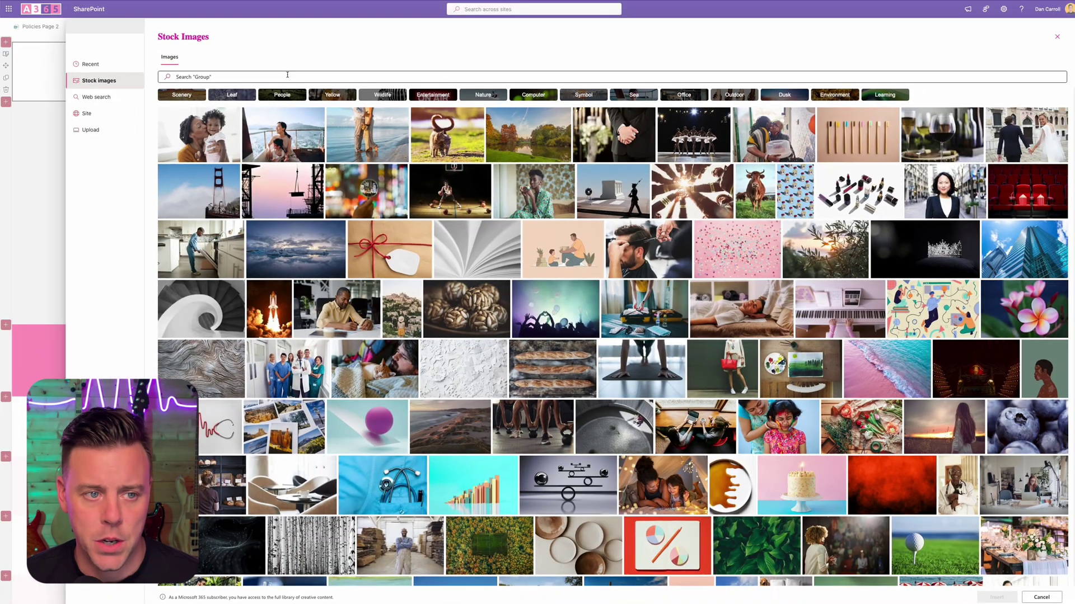
pyautogui.click(288, 76)
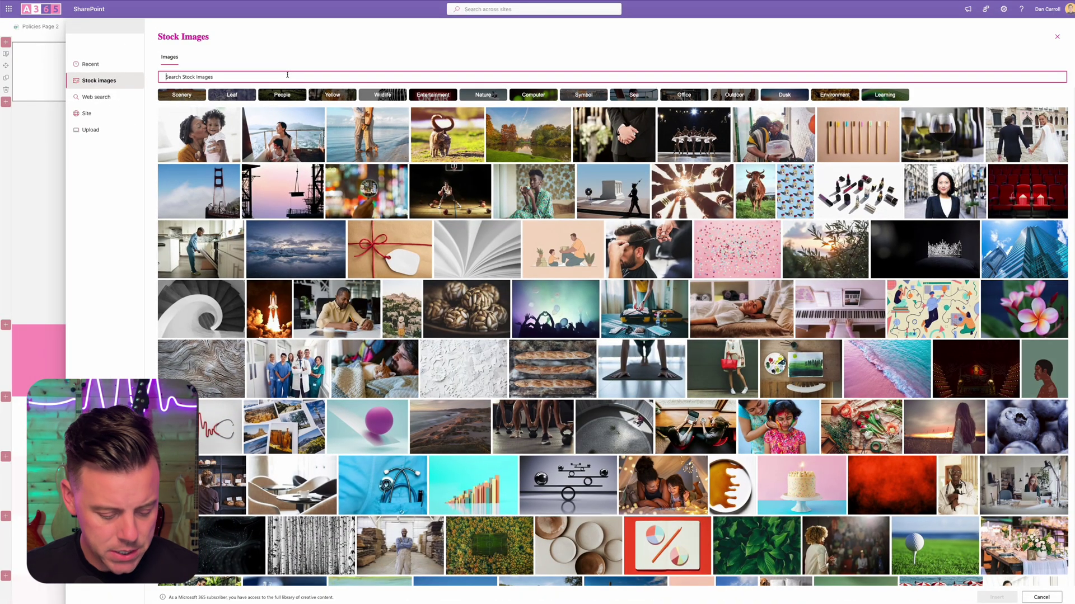
pyautogui.write('abstract')
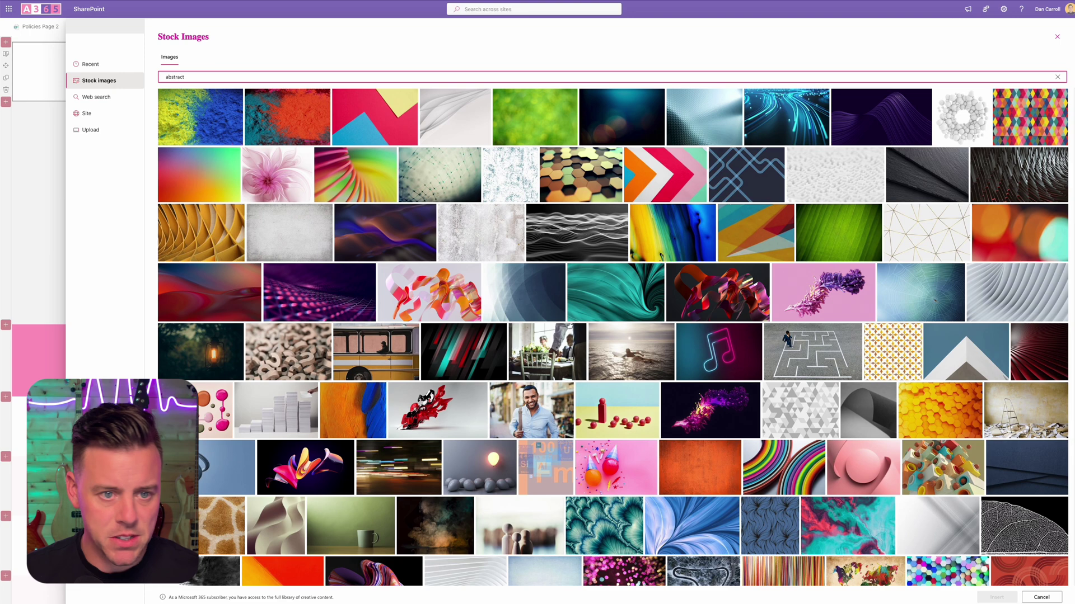
pyautogui.scroll(-3, 621, 191)
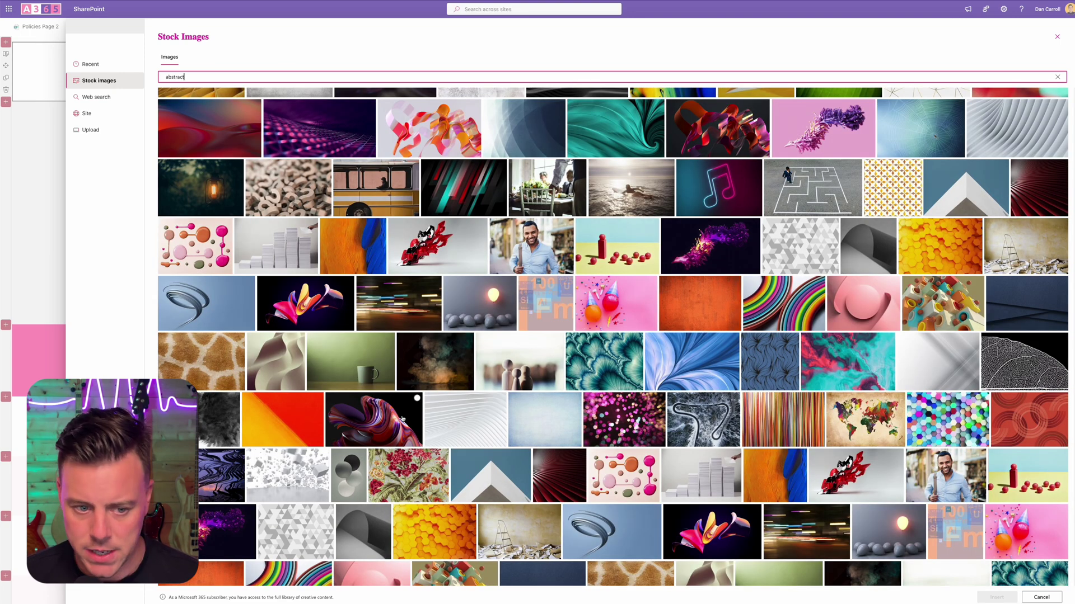
pyautogui.click(402, 419)
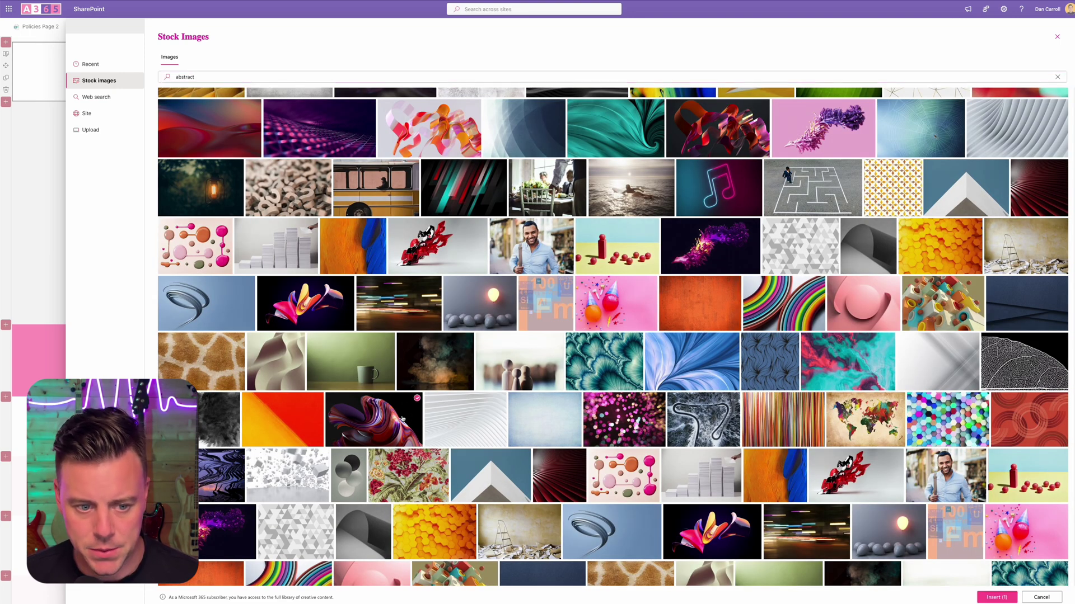
pyautogui.click(997, 597)
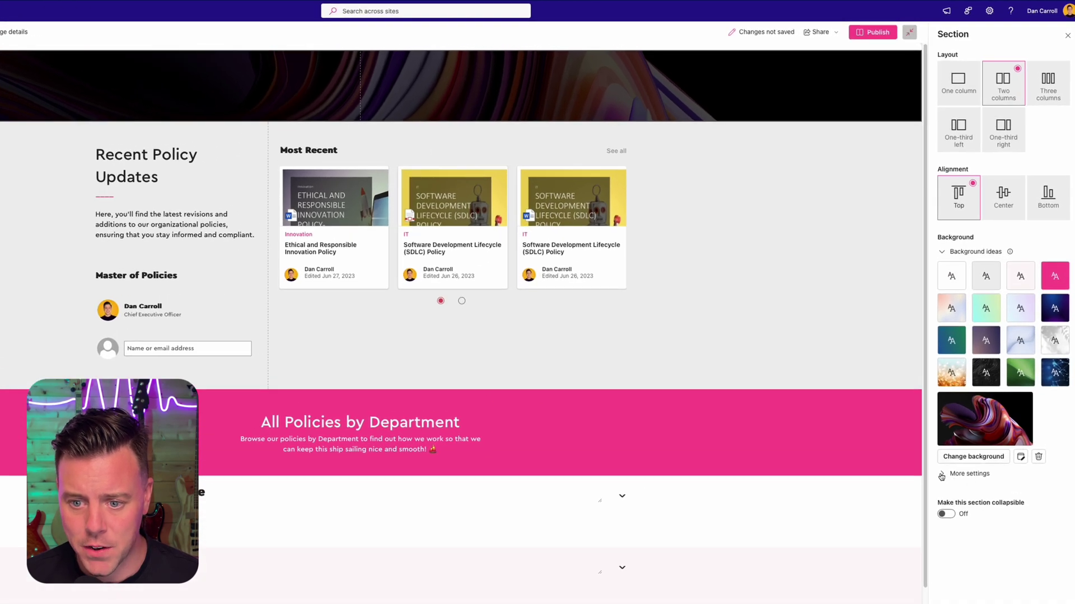
pyautogui.click(942, 475)
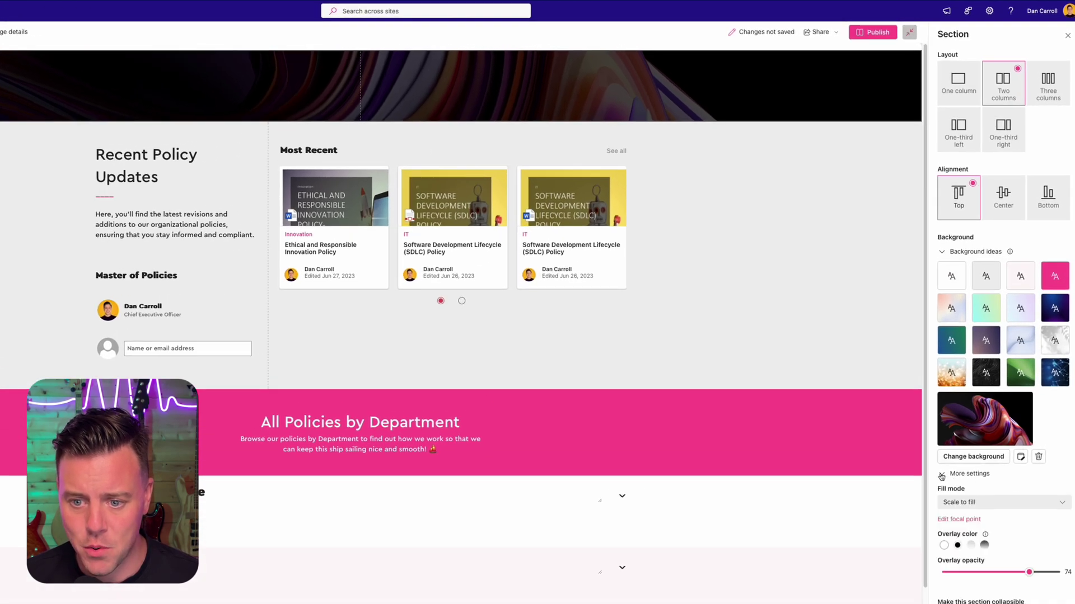
pyautogui.moveTo(1026, 572); pyautogui.dragTo(930, 567)
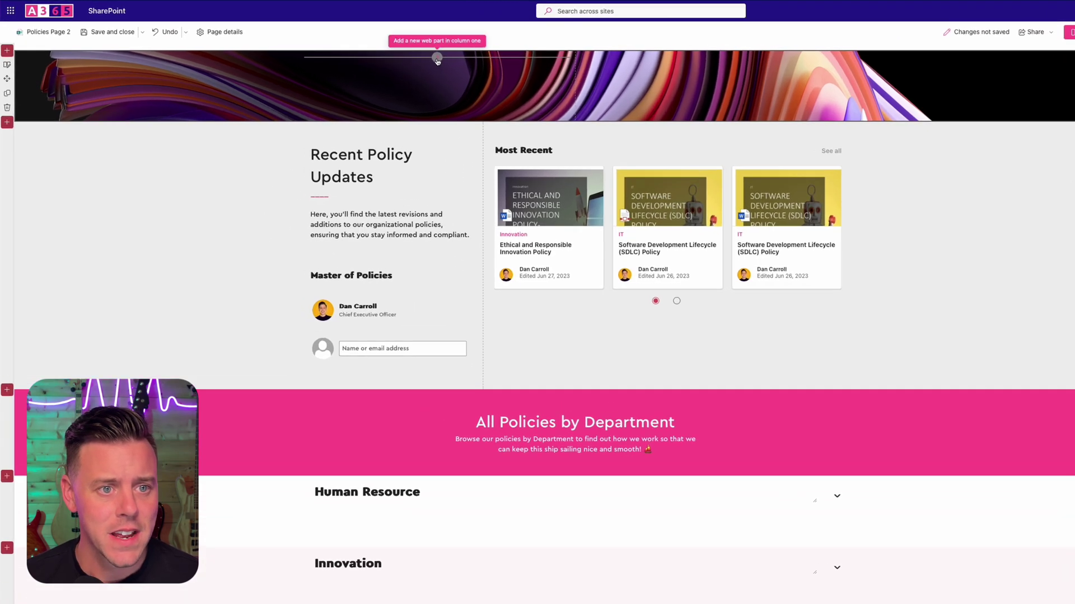
# - Add a Text web part to column one of the new section reading "All Our Policies"
pyautogui.click(364, 48)
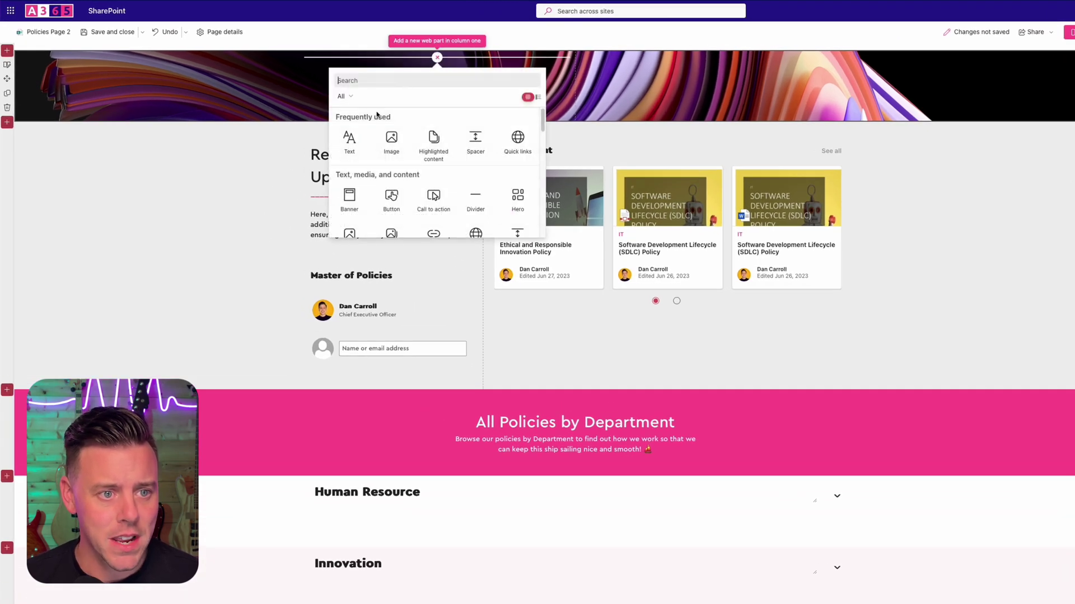
pyautogui.click(349, 141)
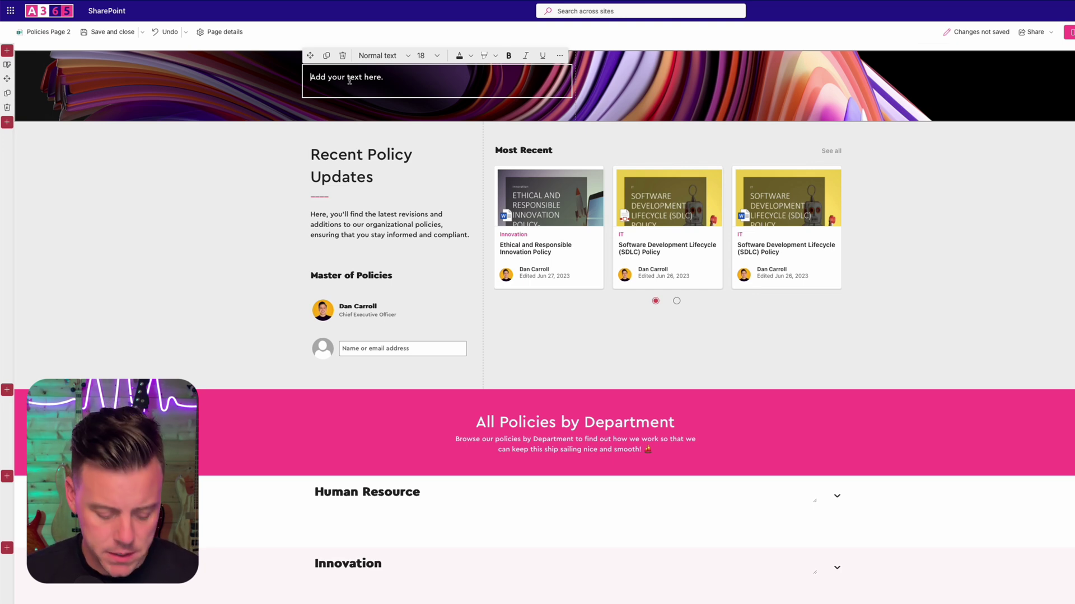
pyautogui.write('All Our Policies')
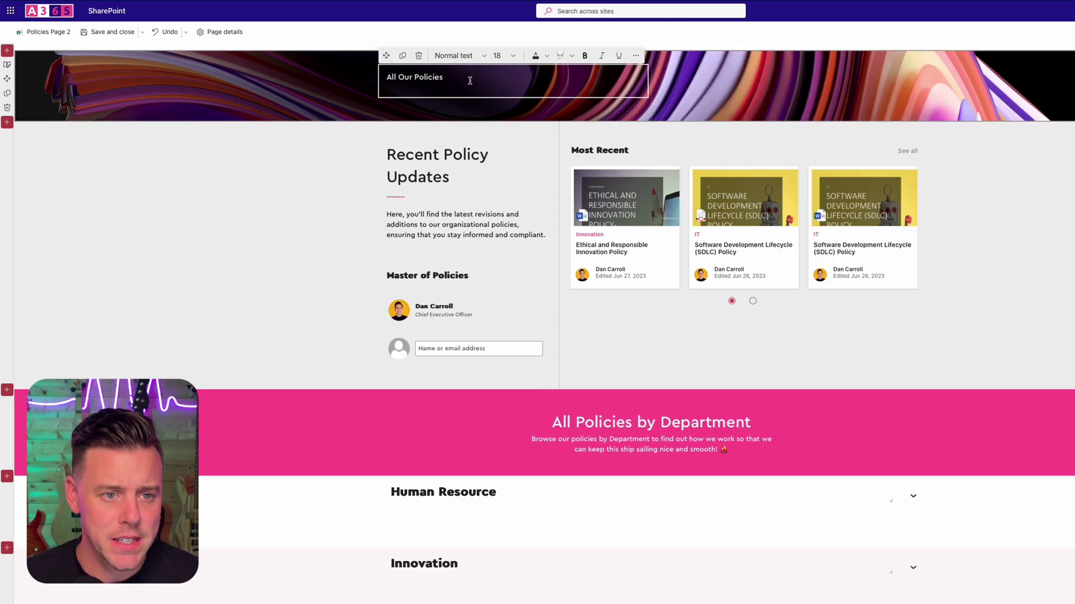
# - Set the "All Our Policies" text to font size 56
pyautogui.moveTo(450, 77); pyautogui.dragTo(384, 78)
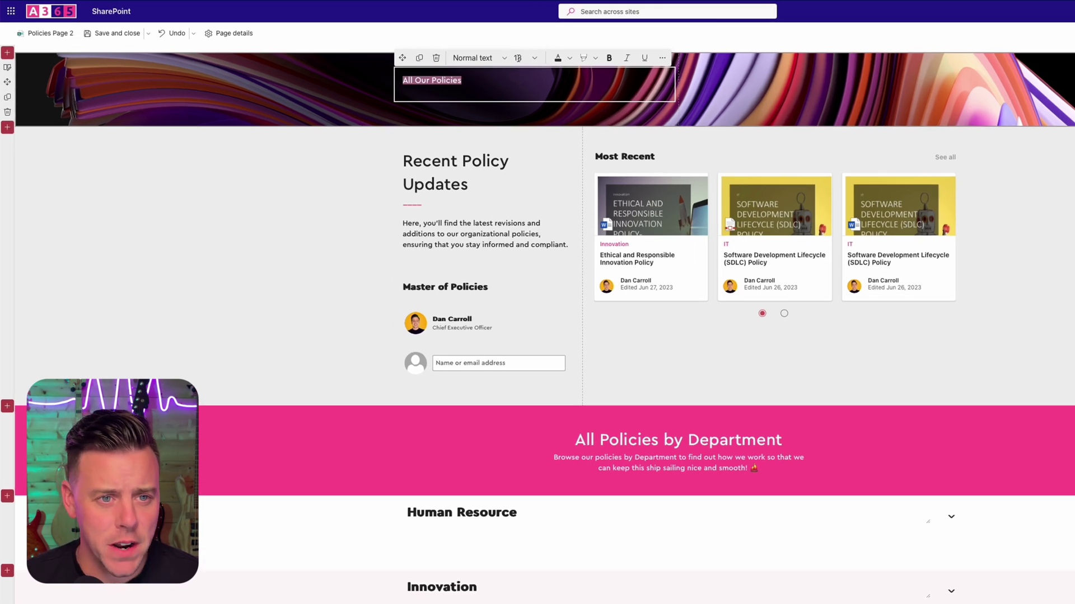
pyautogui.click(518, 58)
pyautogui.moveTo(521, 58); pyautogui.dragTo(511, 59)
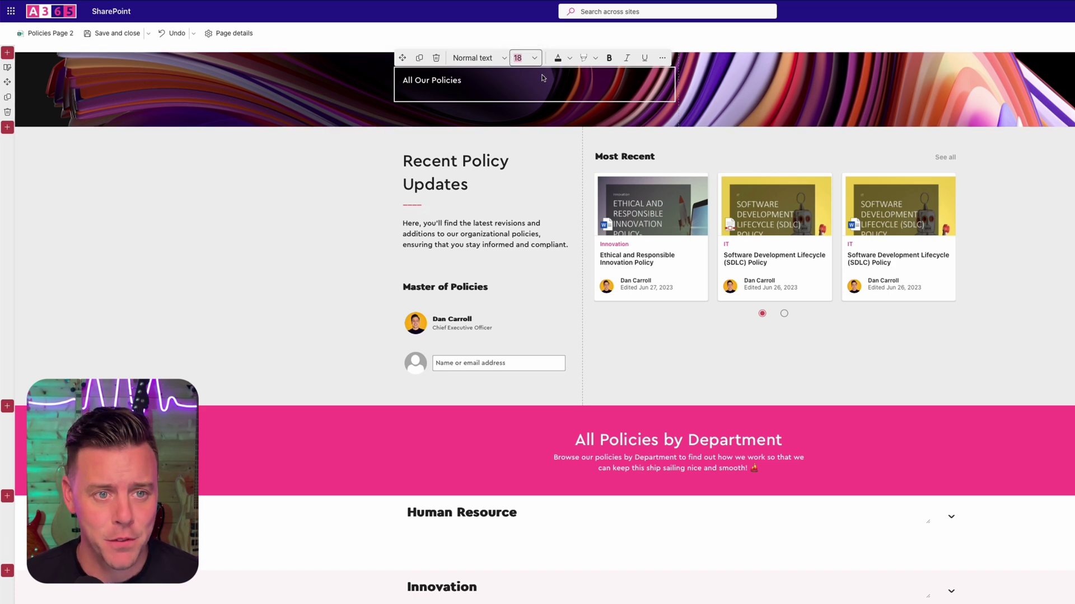
pyautogui.click(536, 64)
pyautogui.click(536, 64)
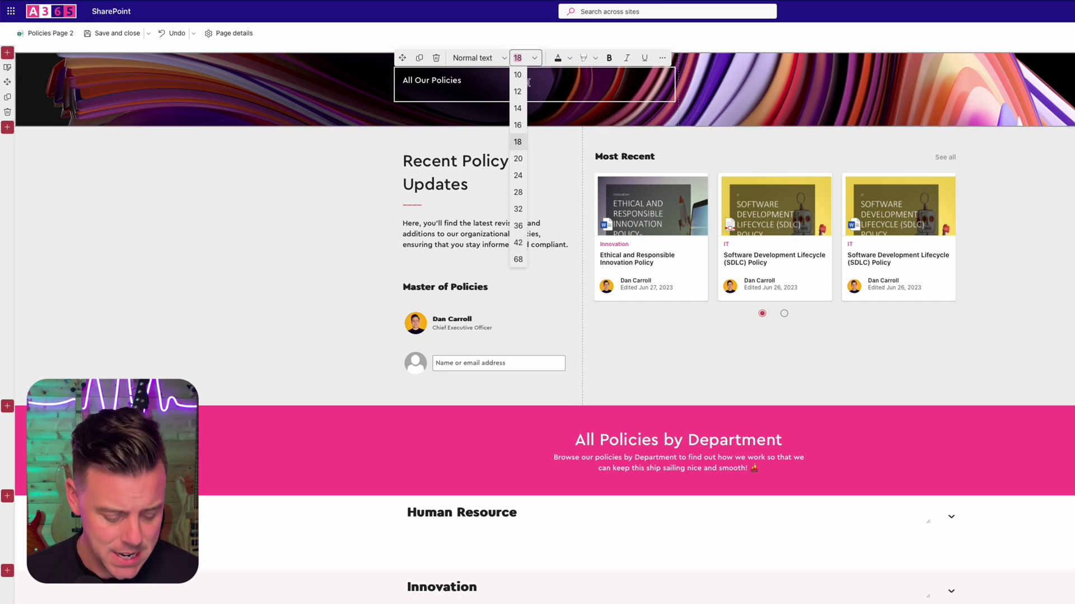
pyautogui.write('56')
pyautogui.press('Return')
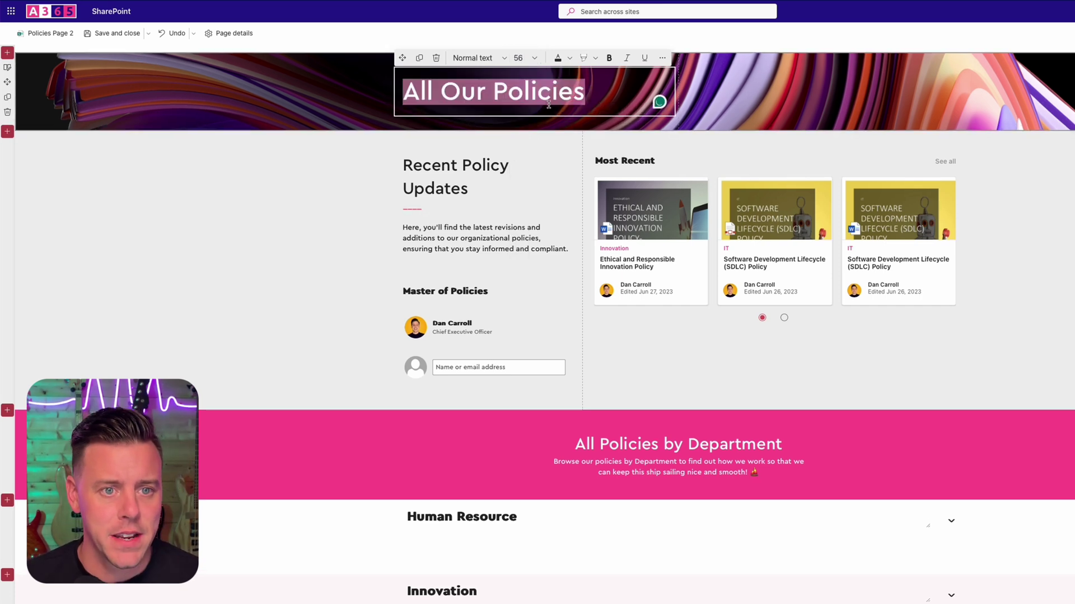
# - Apply the Heading 2 style to "All Our Policies" and set its font size to 56
pyautogui.click(502, 60)
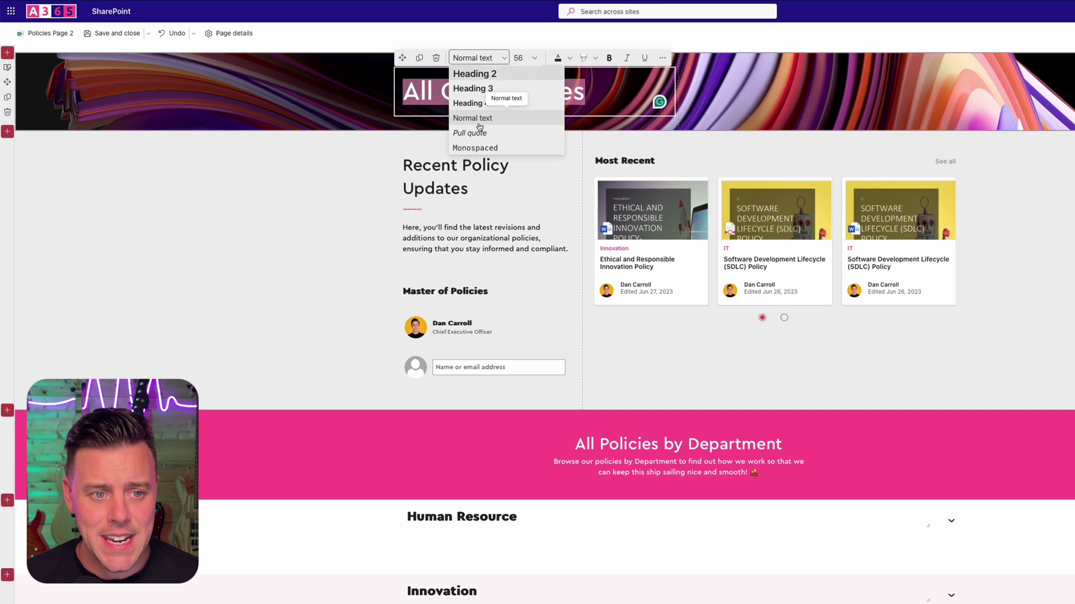
pyautogui.click(482, 74)
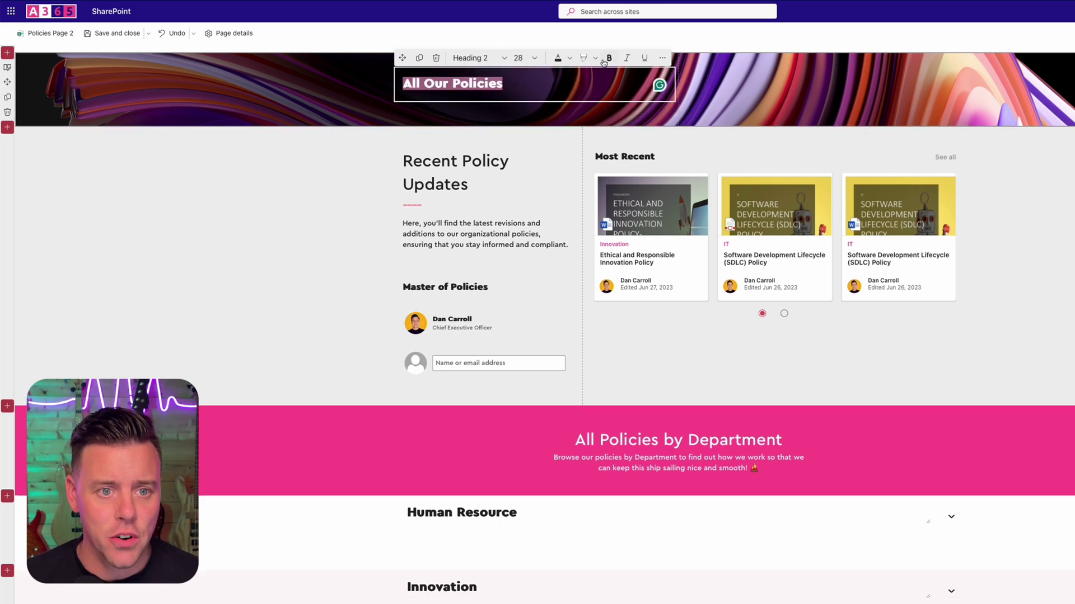
pyautogui.click(534, 58)
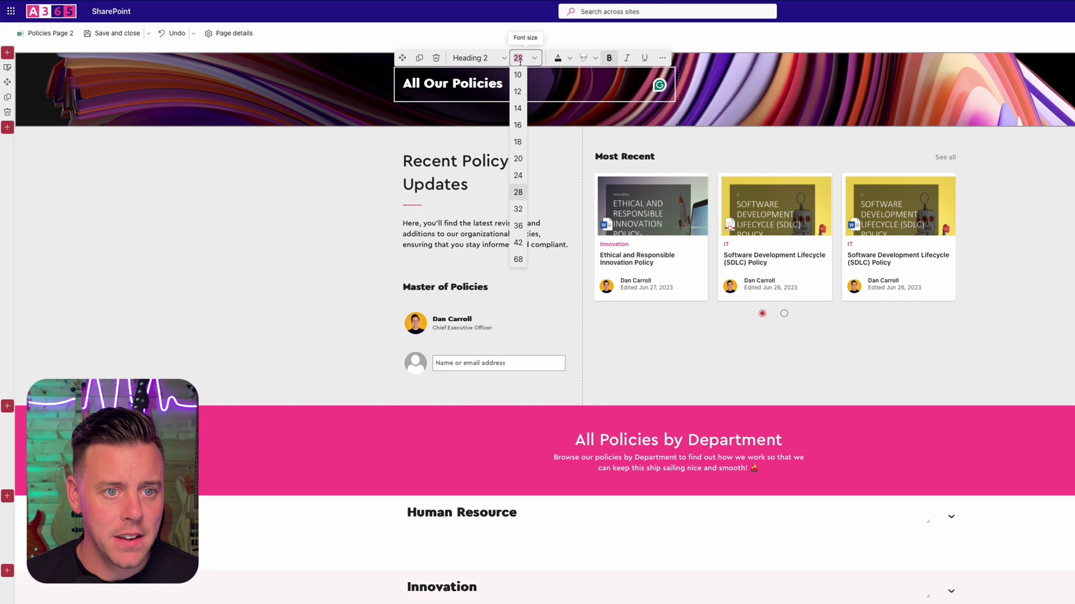
pyautogui.write('56')
pyautogui.press('Return')
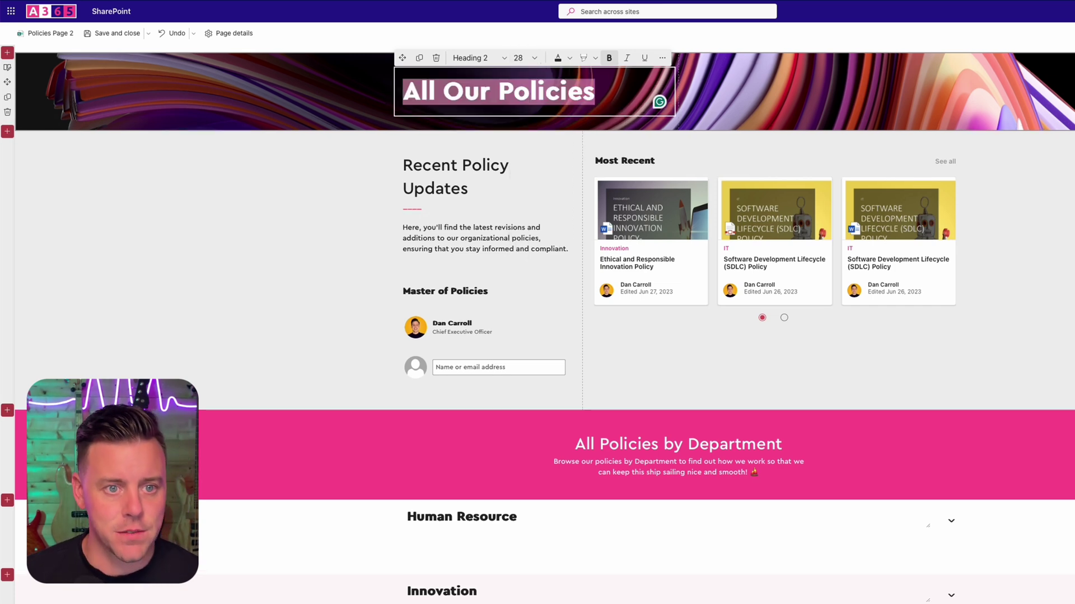
# - Add a size 18 paragraph below the heading, from "Nobody likes a treasure hunt when the treasure is a policy document." to "your favourite Netflix series!"
pyautogui.click(605, 99)
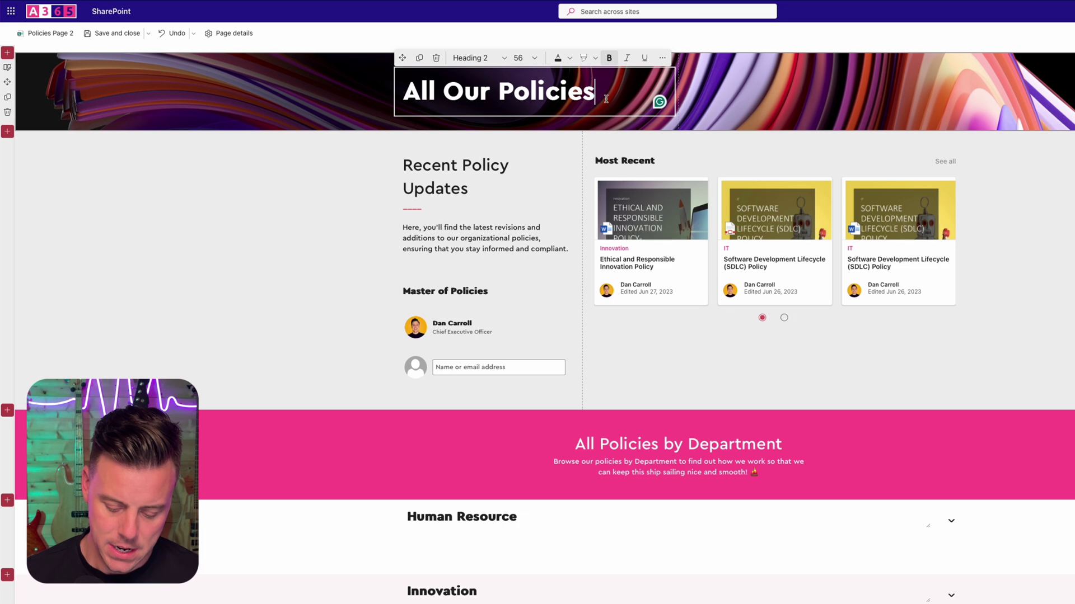
pyautogui.press('Return')
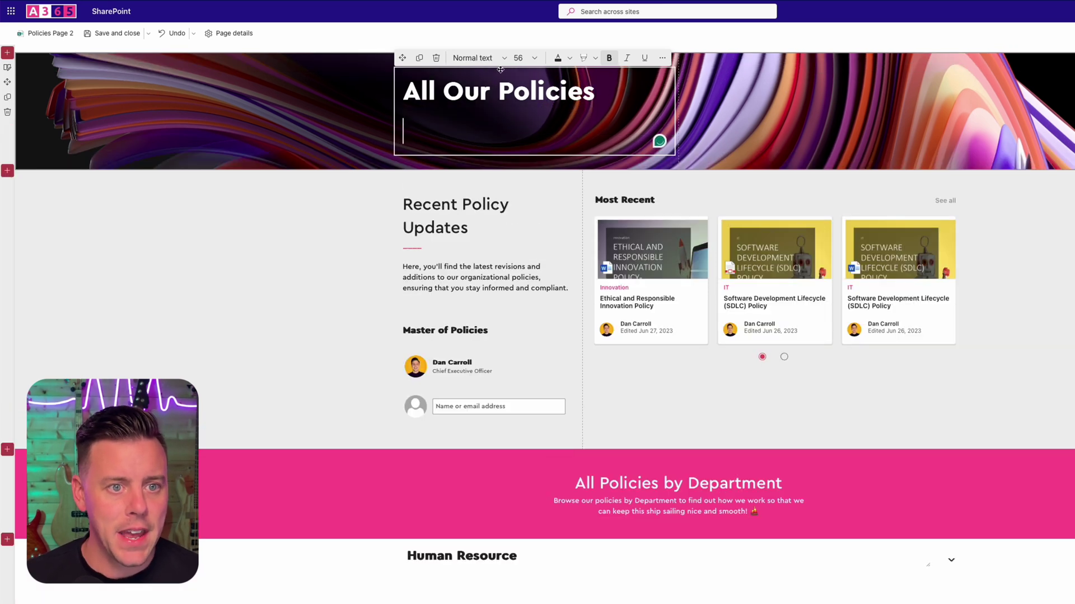
pyautogui.click(535, 61)
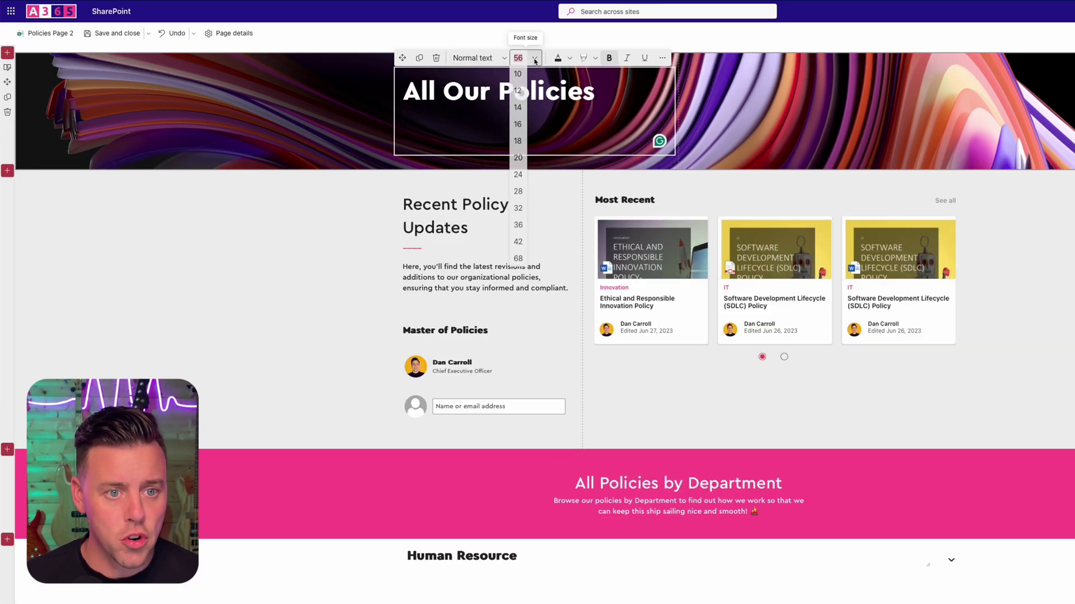
pyautogui.click(519, 143)
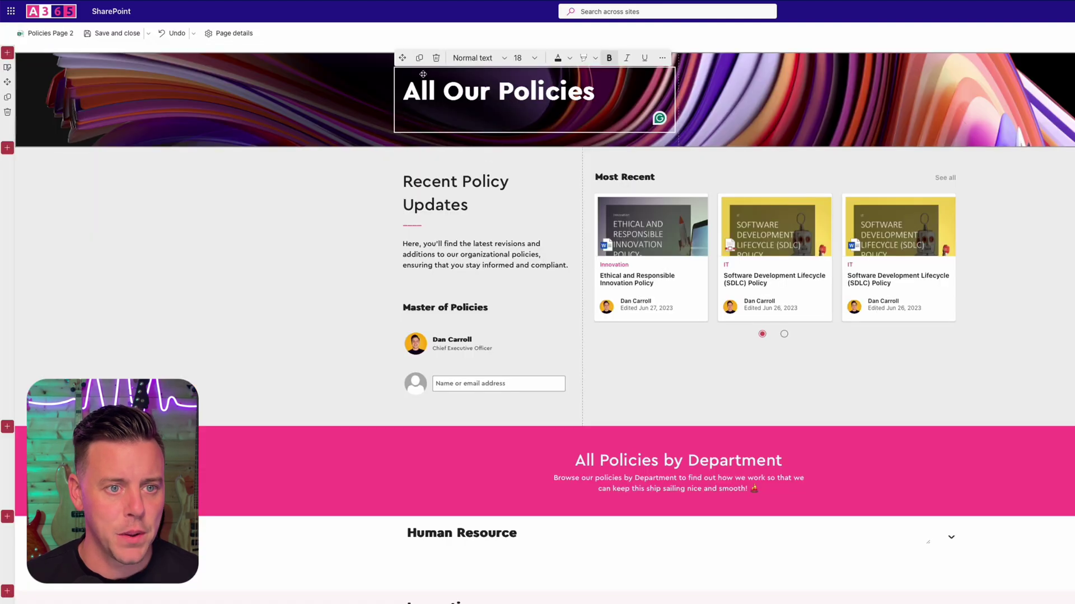
pyautogui.write('Nobody likes a treasure hunt when the treasure is a policy document. Recognising this fact, we have aggregated all our policies onto this page so you can binge-read them just like your favourite Netflix series!')
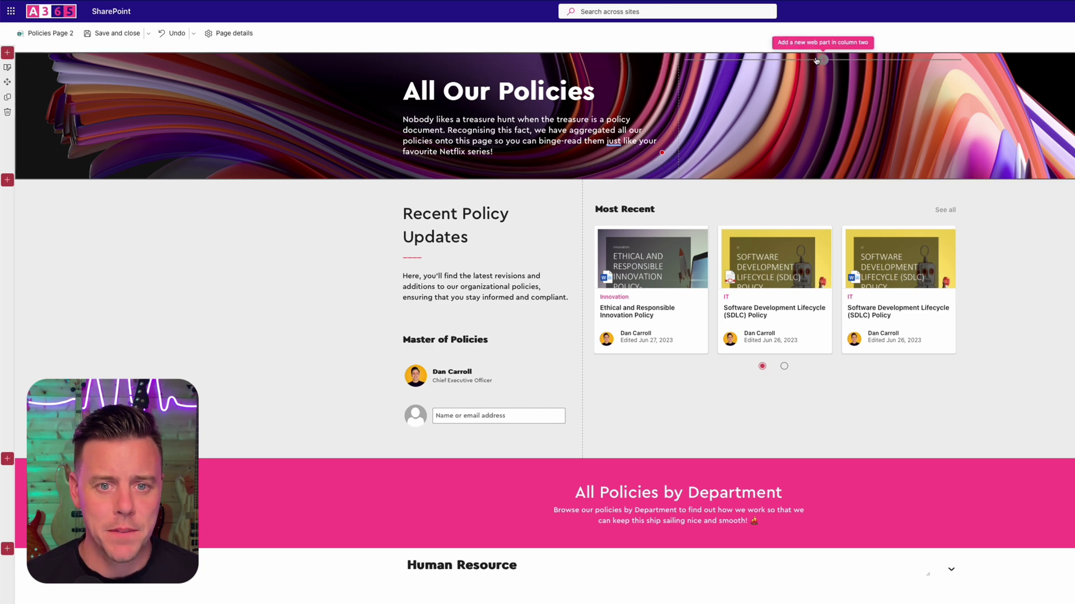
# - Add an Image web part to column two of the banner section and upload GuyChillingOut.png from the Build Images folder
pyautogui.click(822, 59)
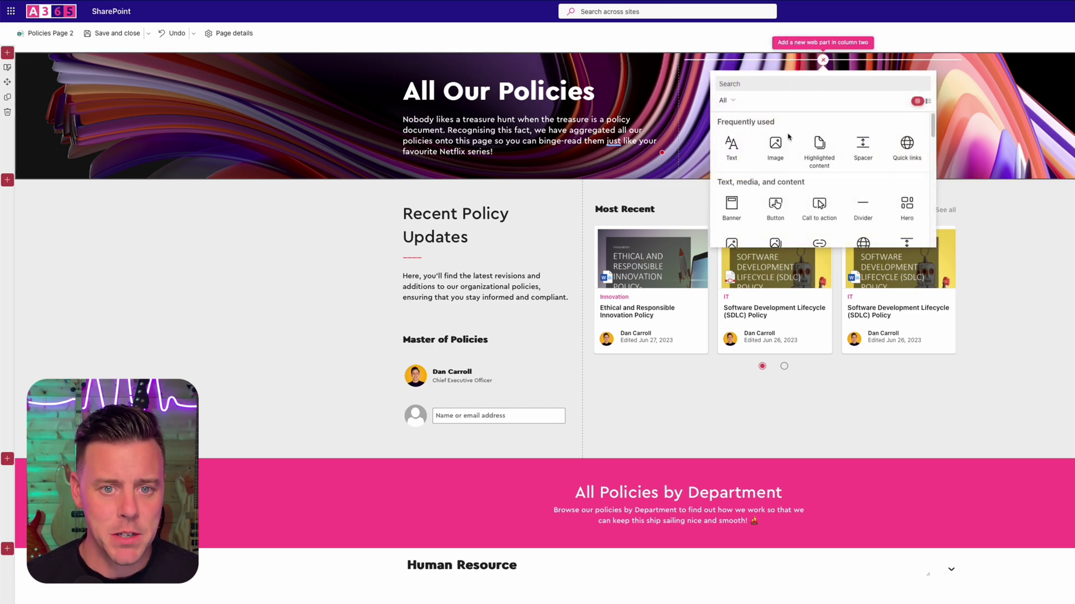
pyautogui.click(775, 146)
pyautogui.click(112, 183)
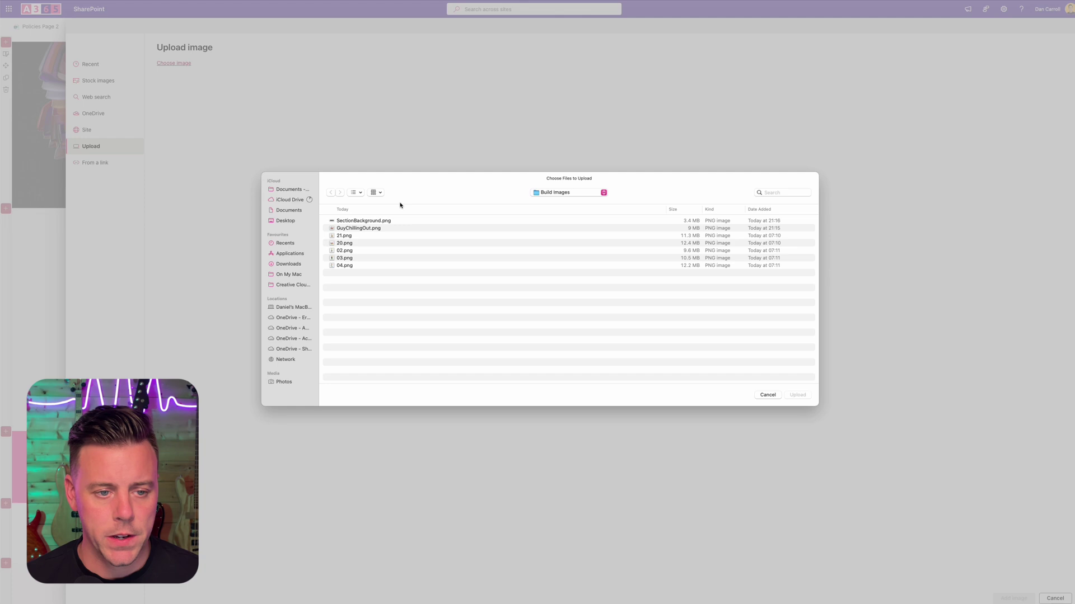
pyautogui.click(361, 228)
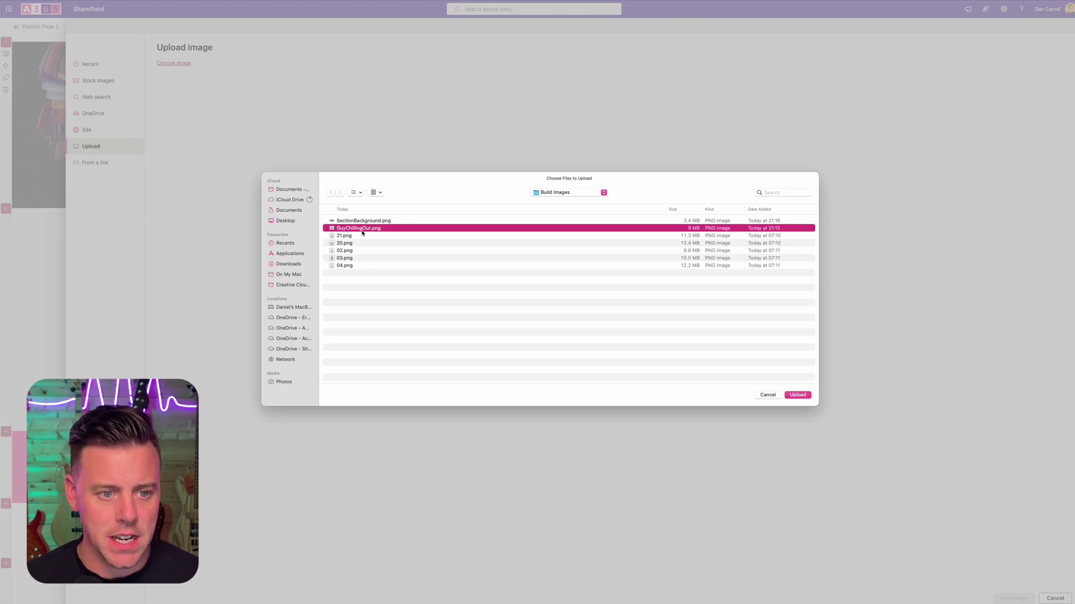
pyautogui.press('space')
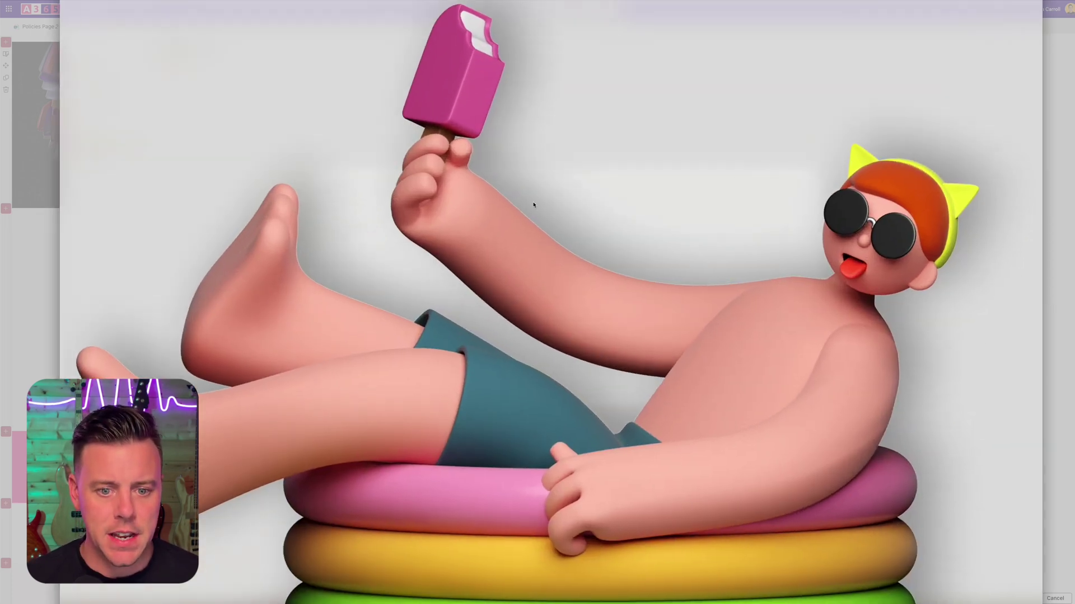
pyautogui.press('space')
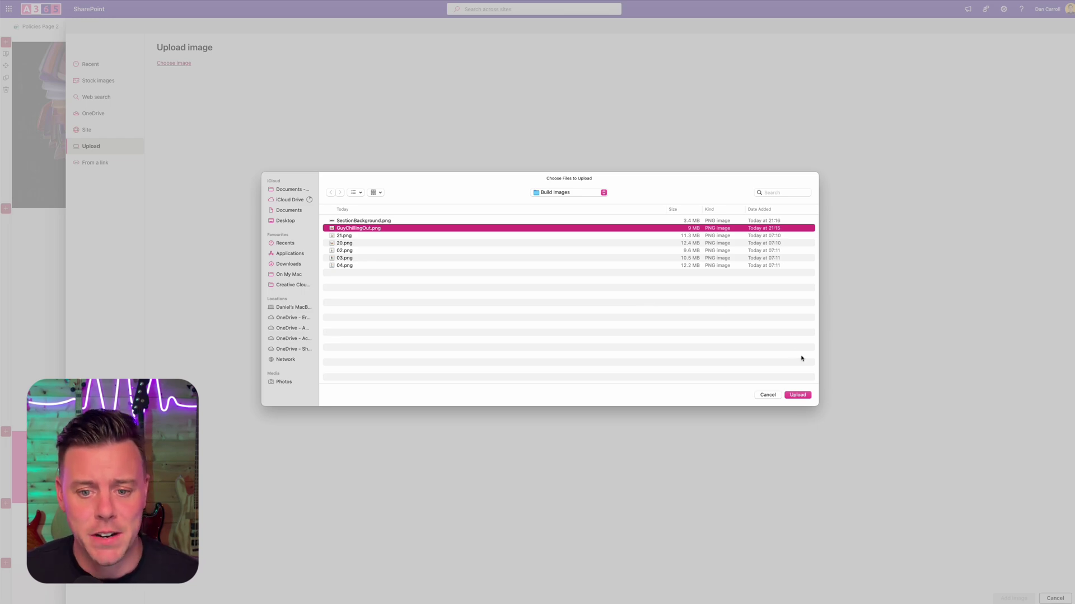
pyautogui.click(798, 396)
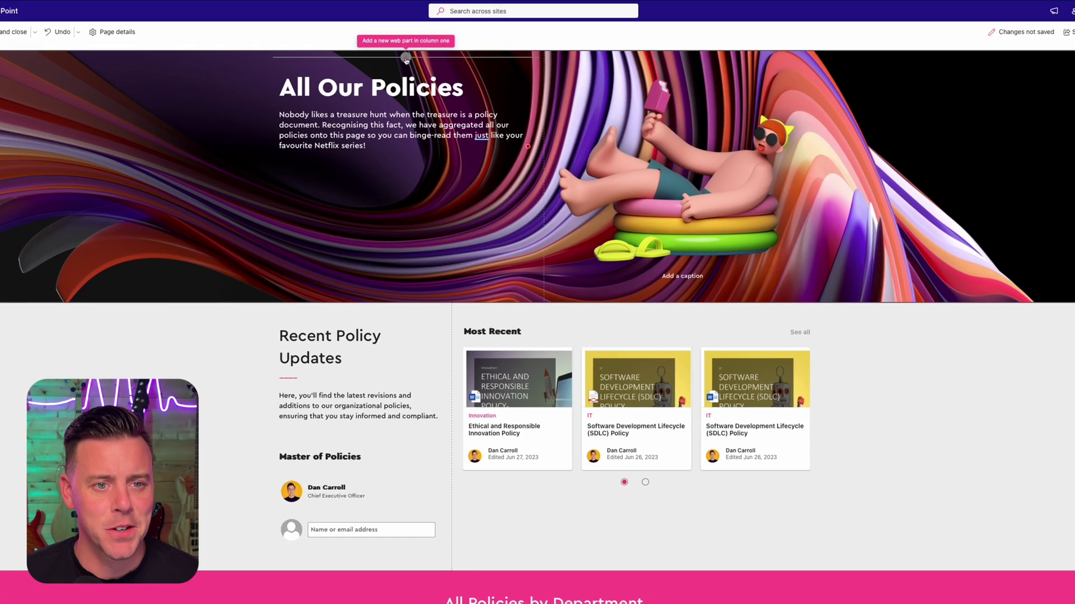
# - Add a Spacer web part above the heading in column one, shorten it slightly, and save and close the page
pyautogui.click(406, 58)
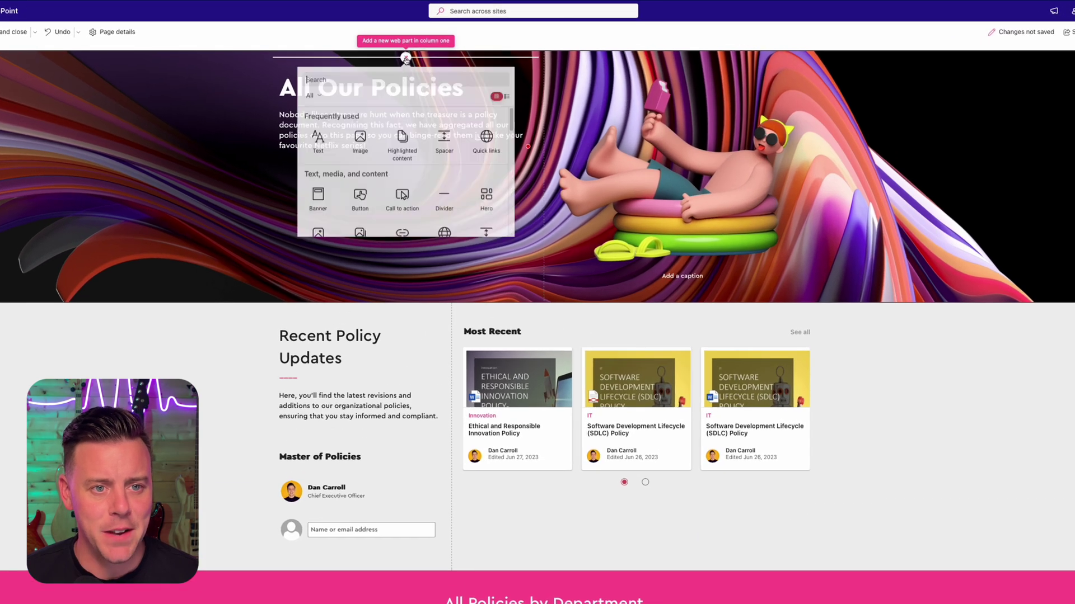
pyautogui.click(455, 144)
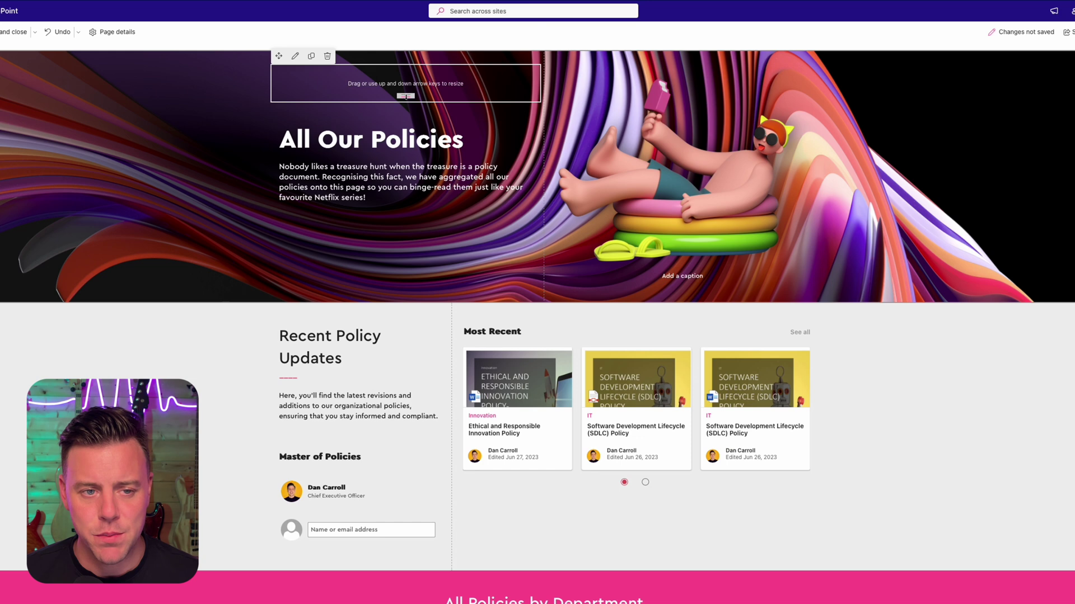
pyautogui.moveTo(405, 95)
pyautogui.mouseDown()
pyautogui.moveTo(404, 167)
pyautogui.moveTo(403, 79)
pyautogui.moveTo(403, 91)
pyautogui.mouseUp()
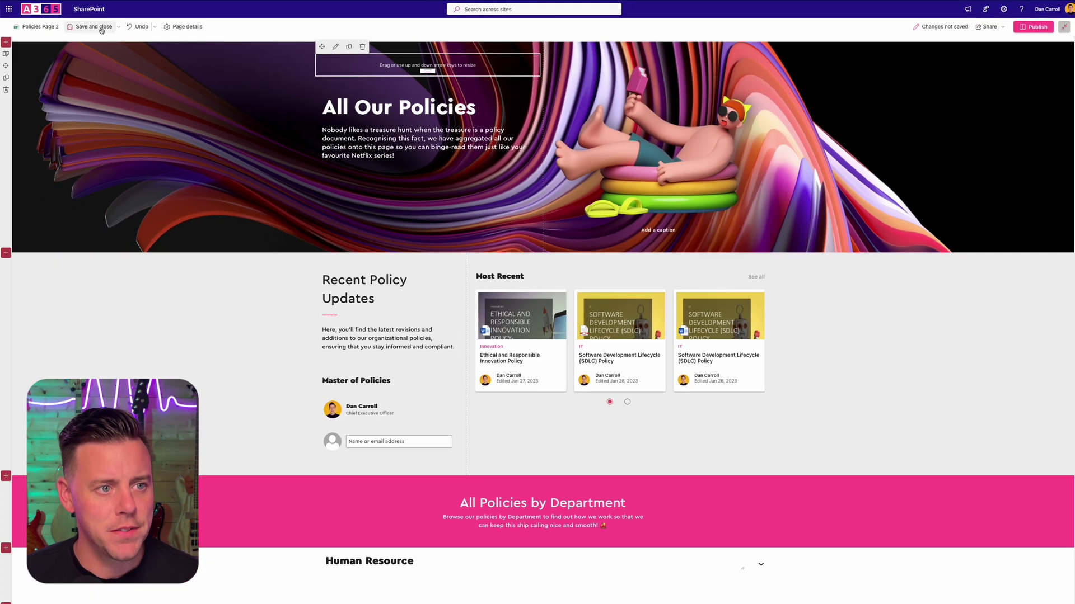
pyautogui.click(101, 28)
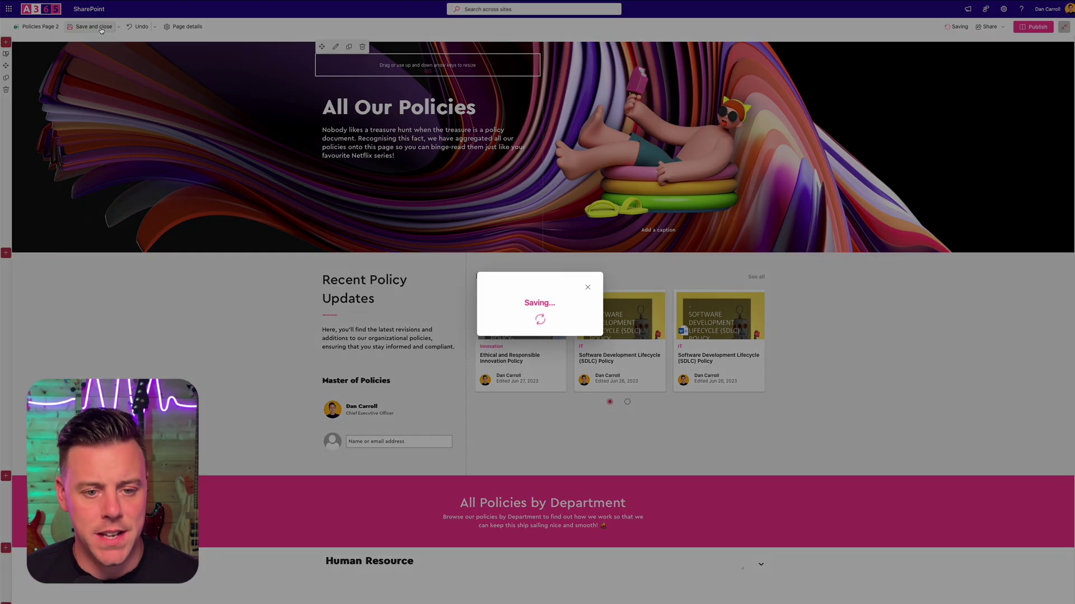
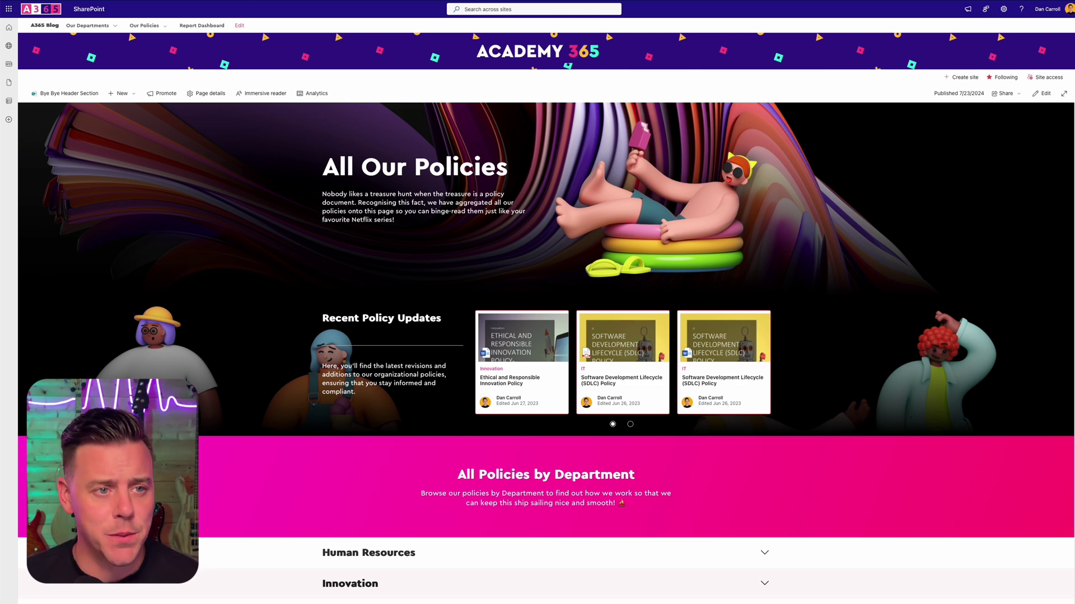
# - Reopen Policies Page 2 for editing and give the banner background a dark gradient overlay, Bottom to top, at opacity 100
pyautogui.click(250, 1)
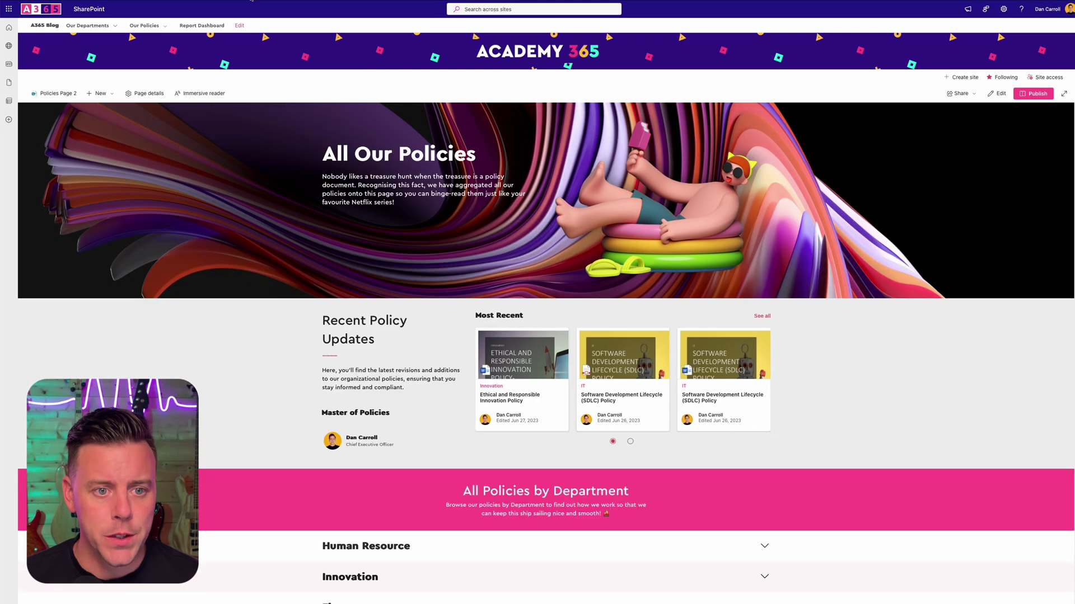
pyautogui.click(998, 93)
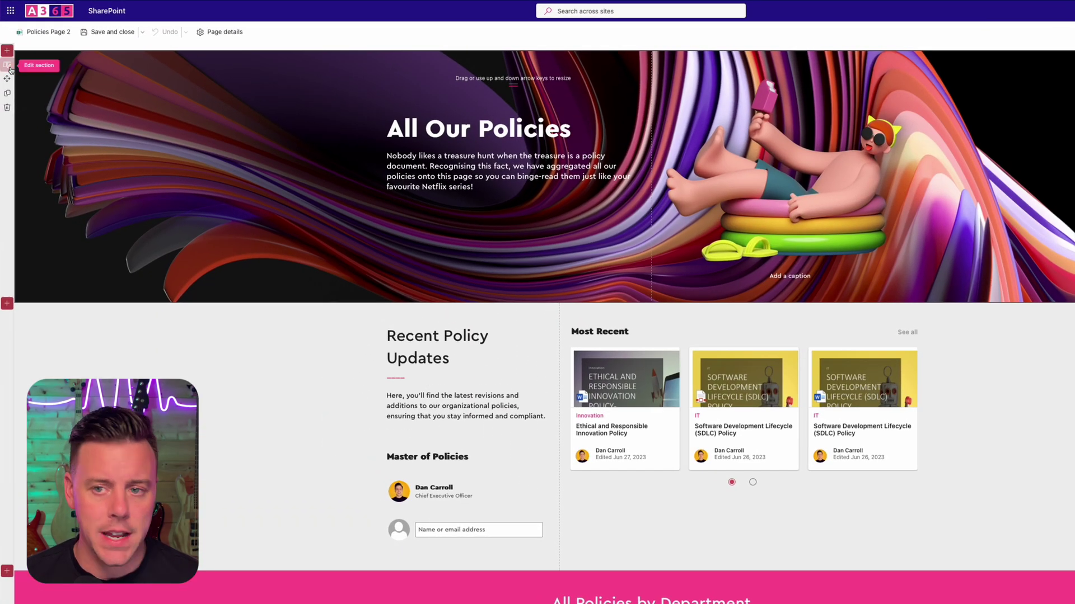
pyautogui.click(6, 57)
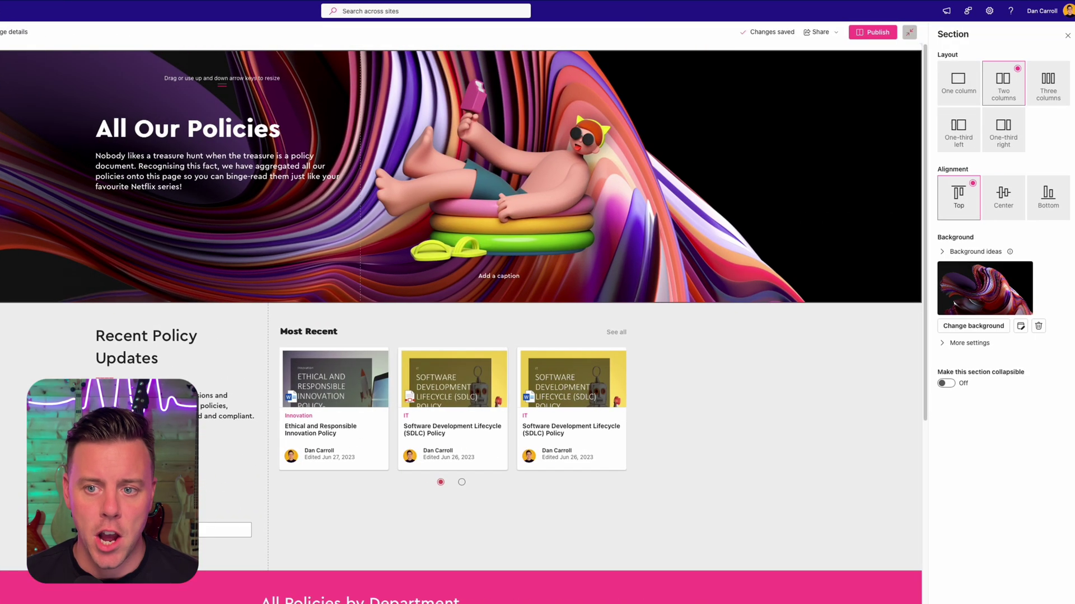
pyautogui.click(945, 344)
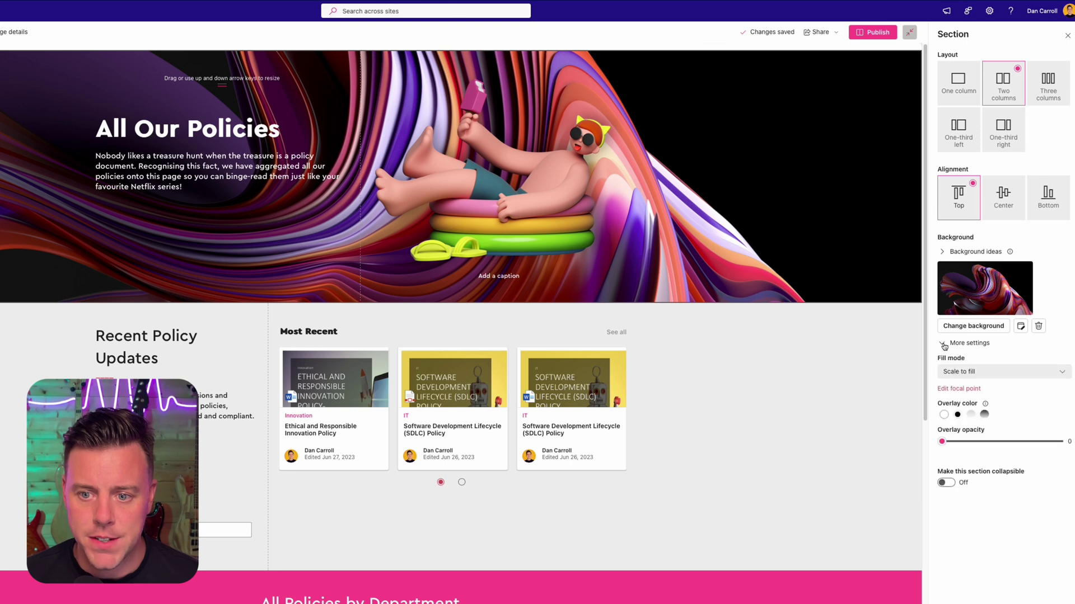
pyautogui.click(984, 416)
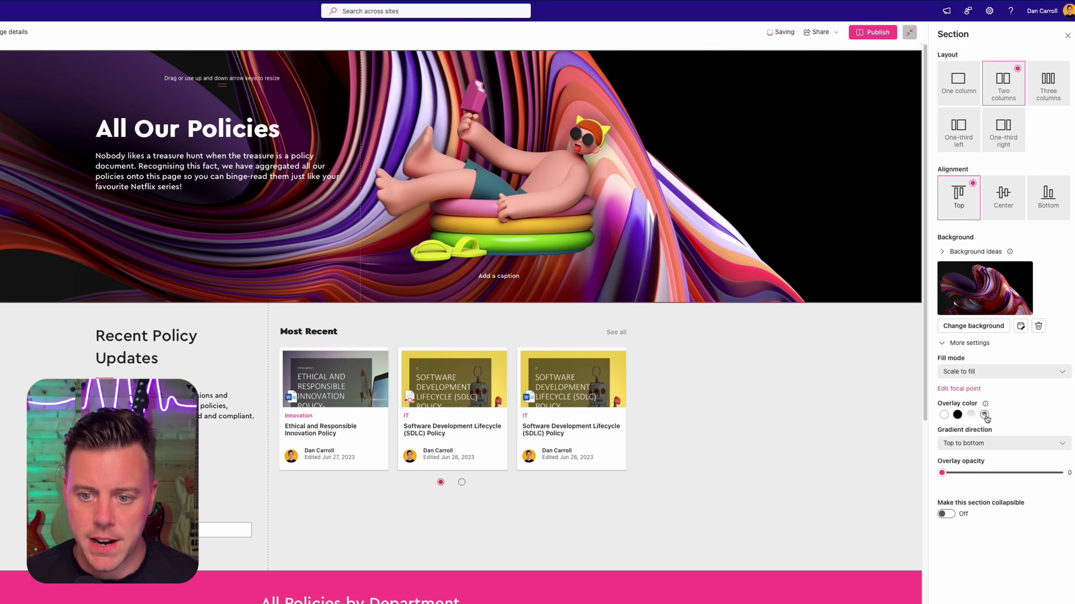
pyautogui.click(958, 446)
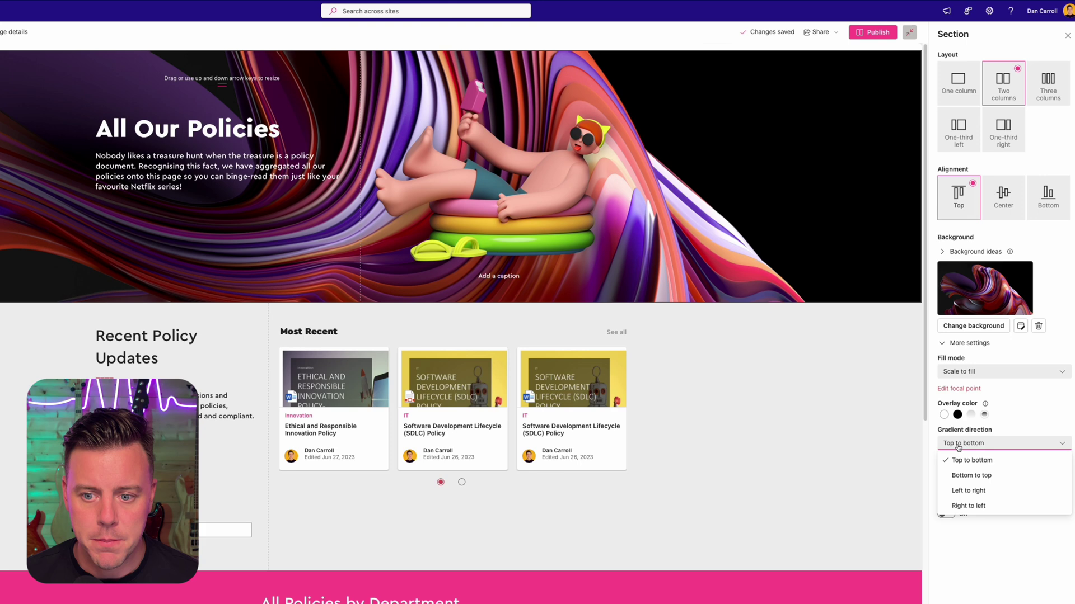
pyautogui.click(961, 475)
pyautogui.moveTo(943, 474); pyautogui.dragTo(1065, 473)
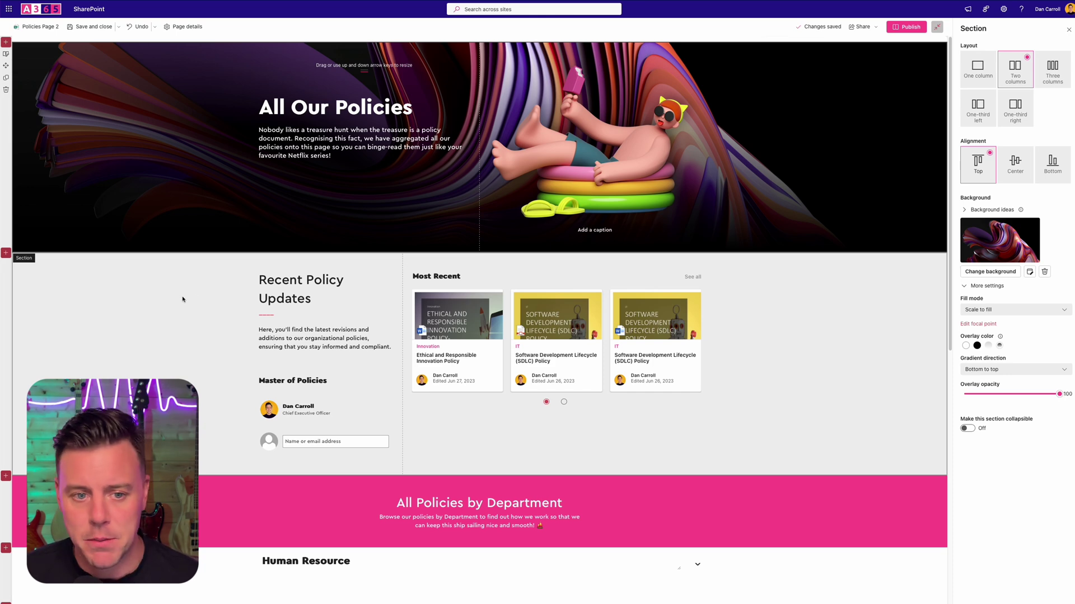
# - Apply the "Ripples in black" background with overlay opacity 100 to the Recent Policy Updates section, and save and close the page
pyautogui.click(124, 316)
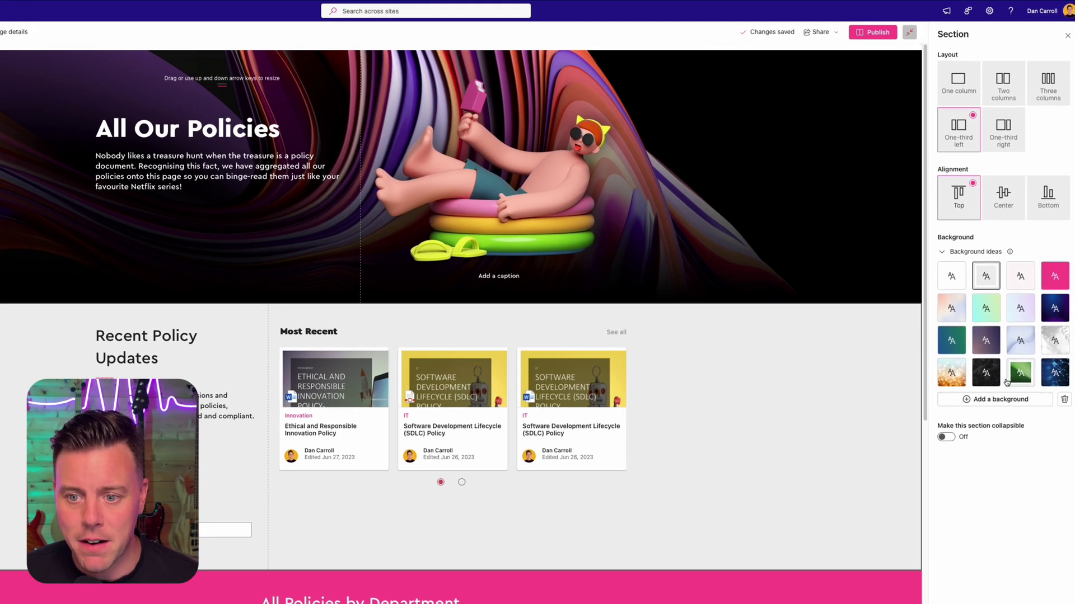
pyautogui.click(987, 372)
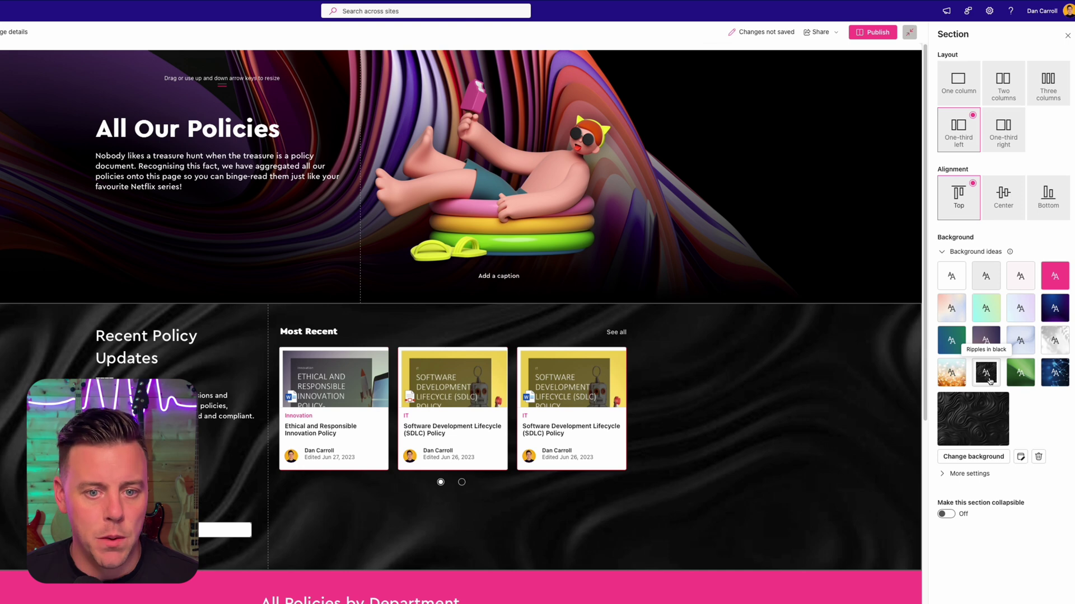
pyautogui.click(940, 474)
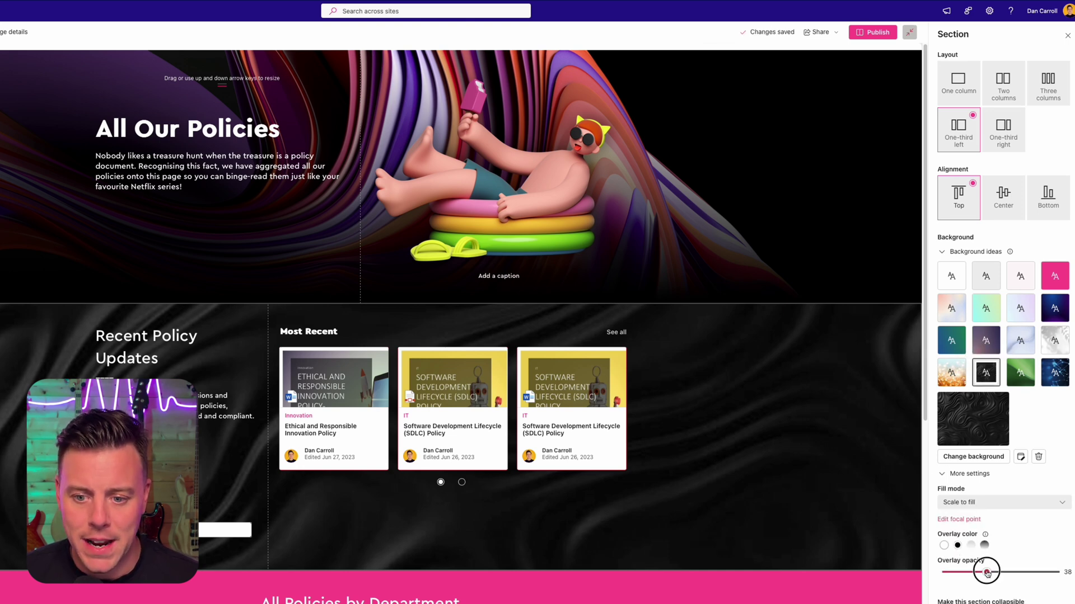
pyautogui.moveTo(986, 572); pyautogui.dragTo(1070, 571)
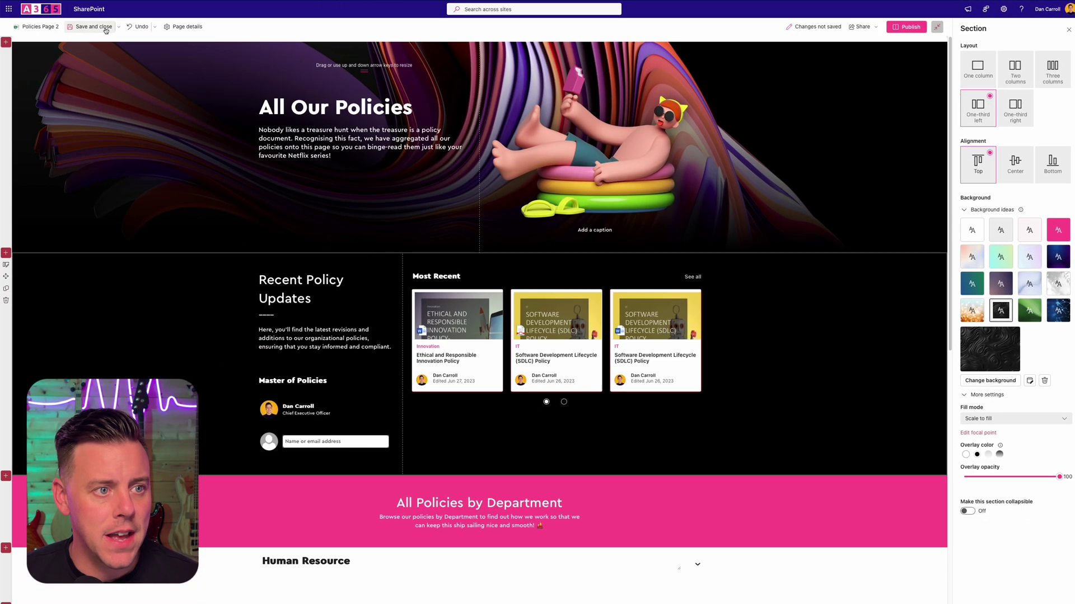
pyautogui.click(103, 26)
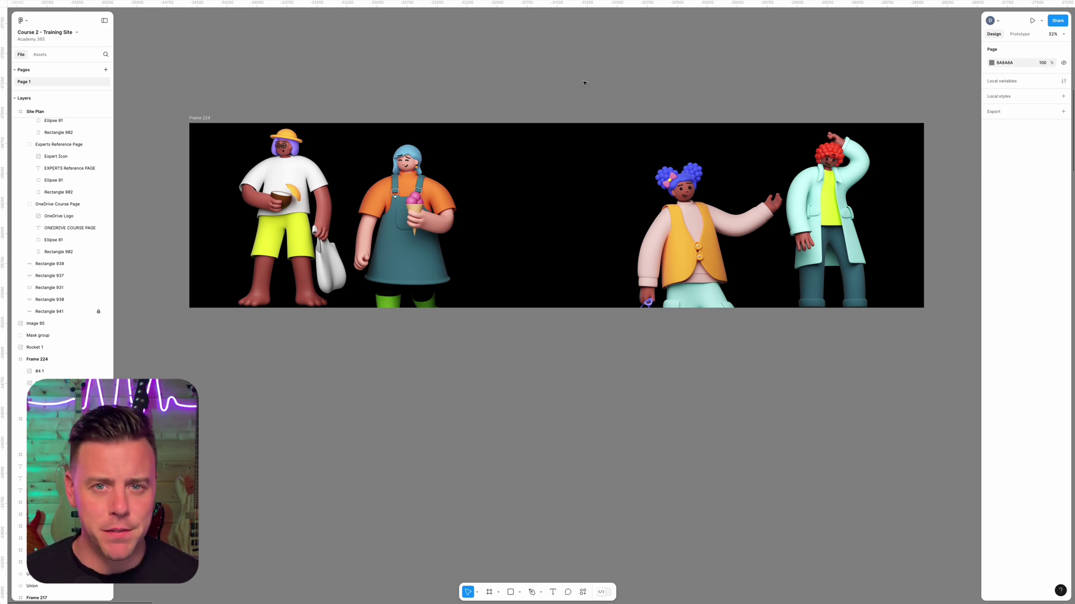
# - In Figma, check the existing character frame's dimensions and draw a new frame about 5584 × 1353 below it
pyautogui.click(192, 117)
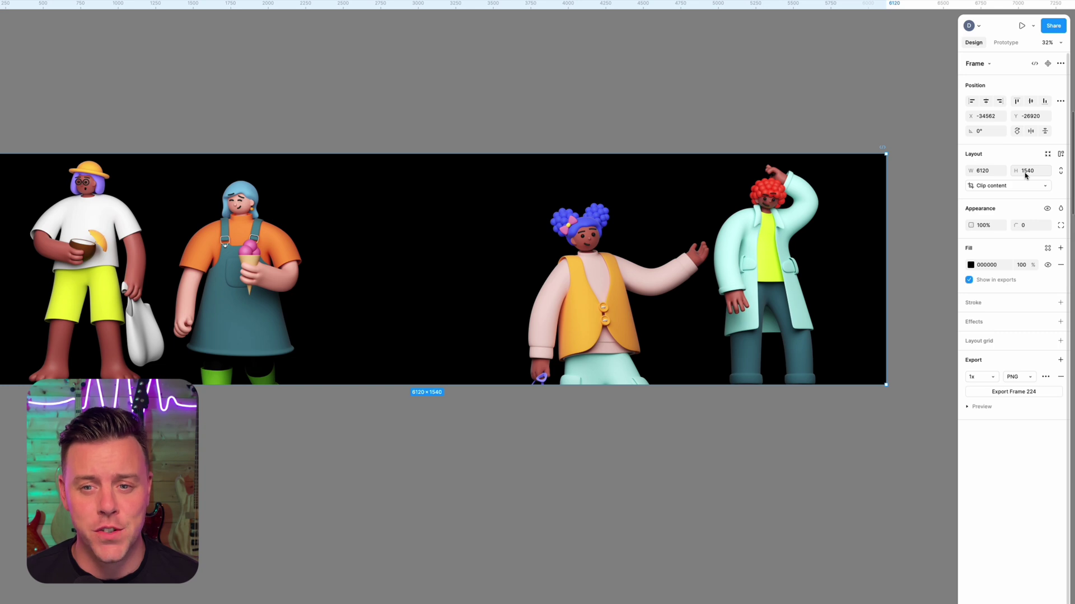
pyautogui.click(765, 60)
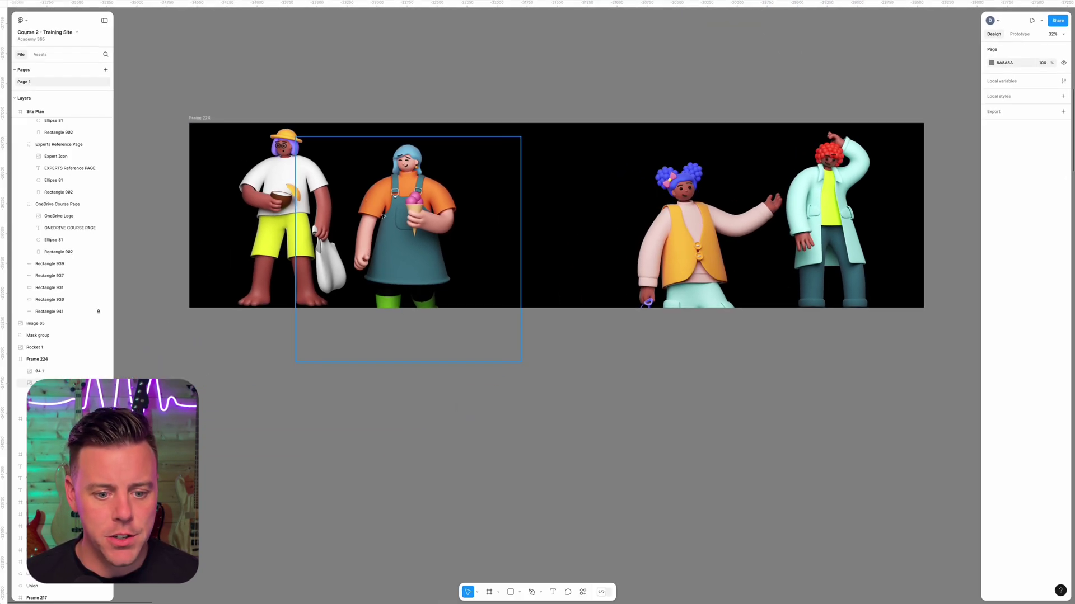
pyautogui.click(489, 593)
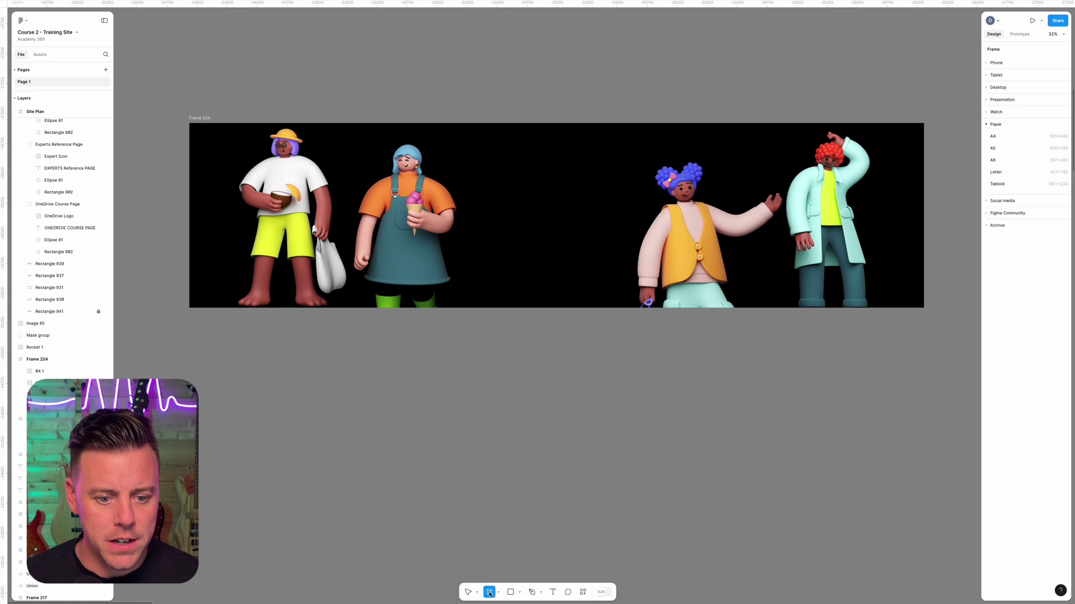
pyautogui.moveTo(193, 334); pyautogui.dragTo(859, 499)
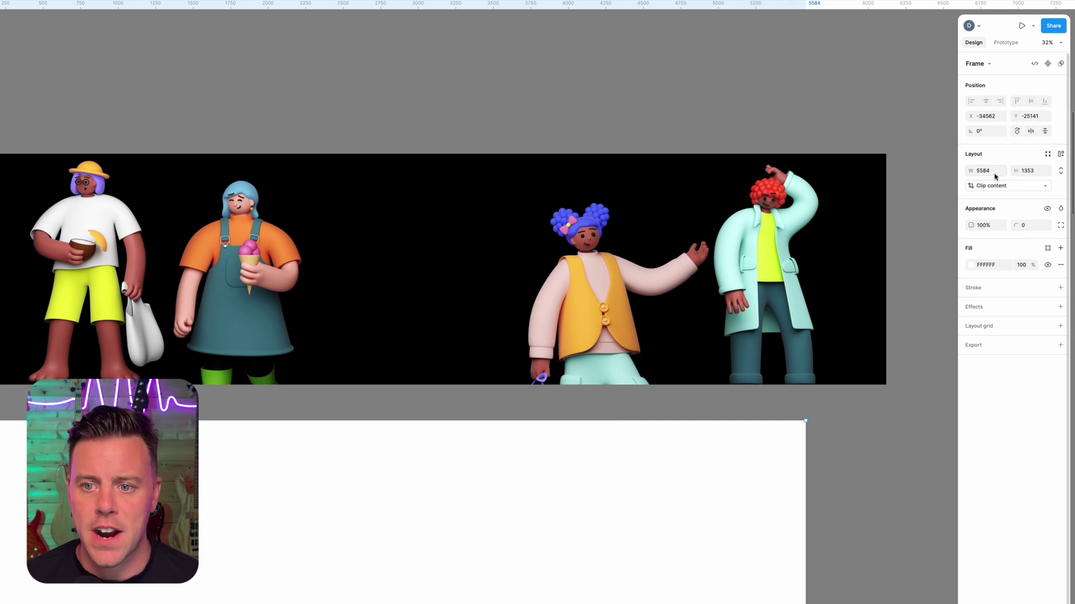
# - Set the new frame's width to 6120 and its height to 1540
pyautogui.click(999, 158)
pyautogui.write('6120')
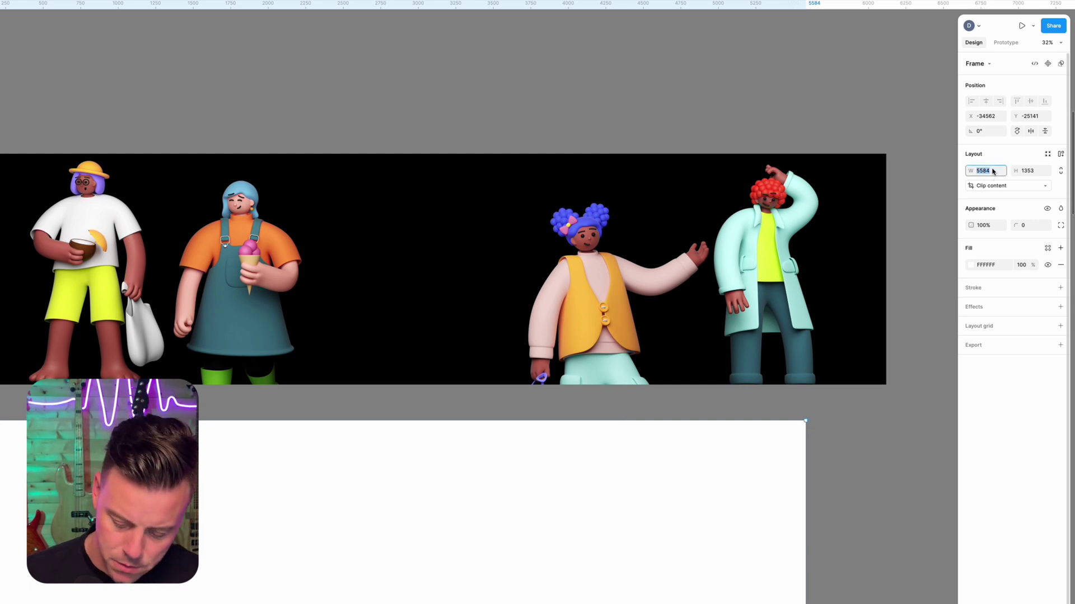
pyautogui.press('Return')
pyautogui.click(1041, 173)
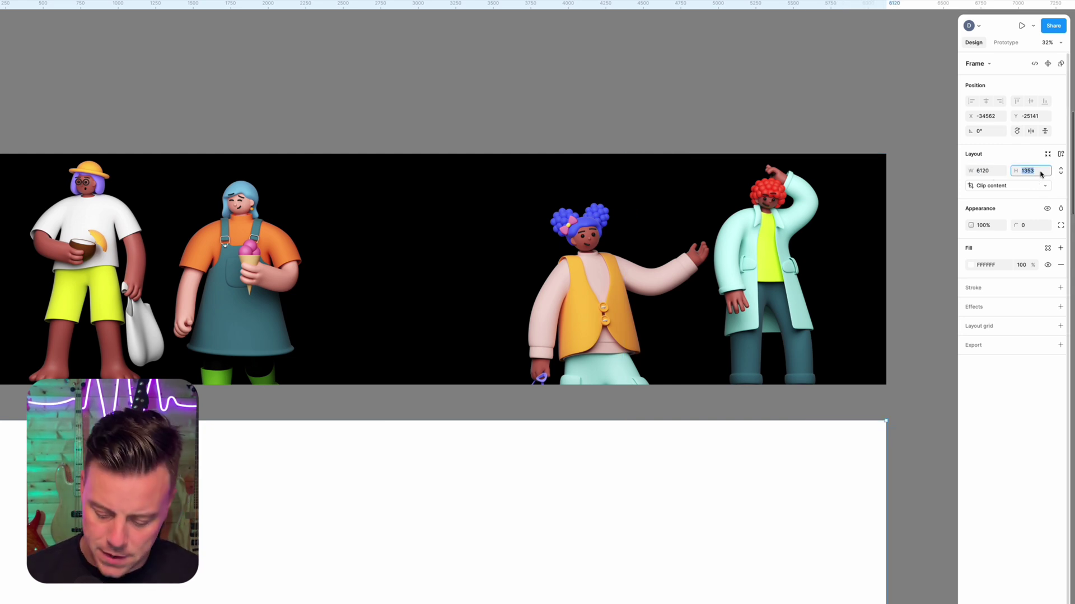
pyautogui.write('1540')
pyautogui.press('Return')
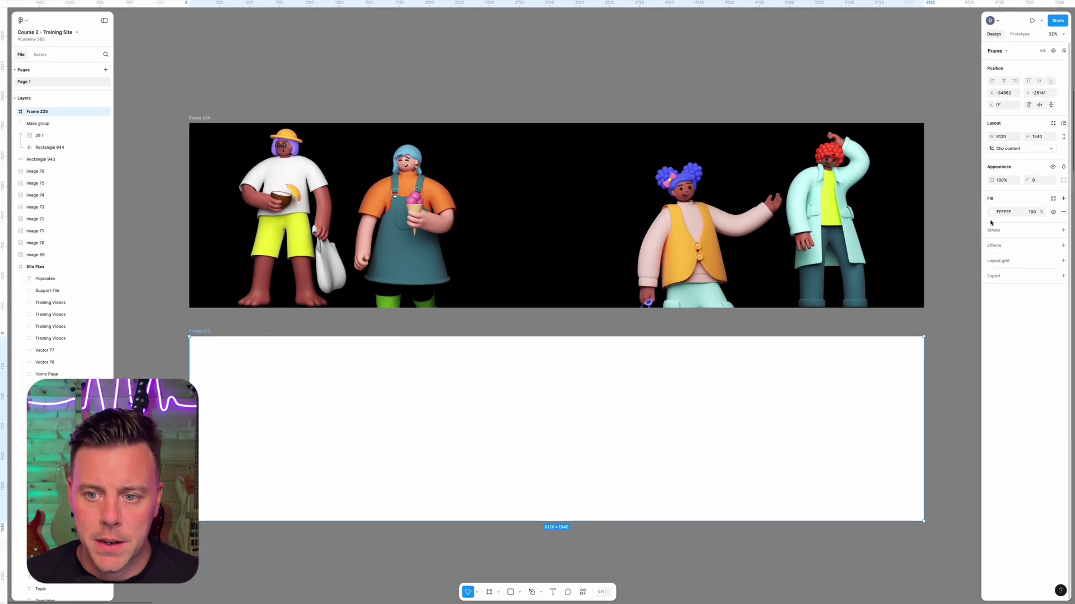
# - Change the new frame's fill colour to black (000000) and deselect the frame
pyautogui.click(992, 213)
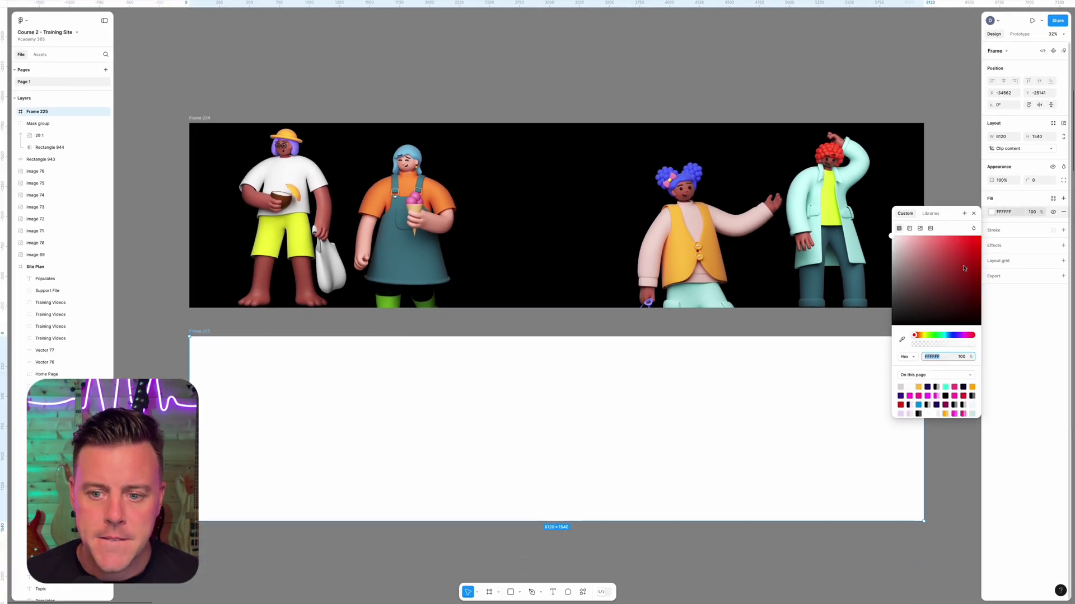
pyautogui.moveTo(907, 300); pyautogui.dragTo(876, 336)
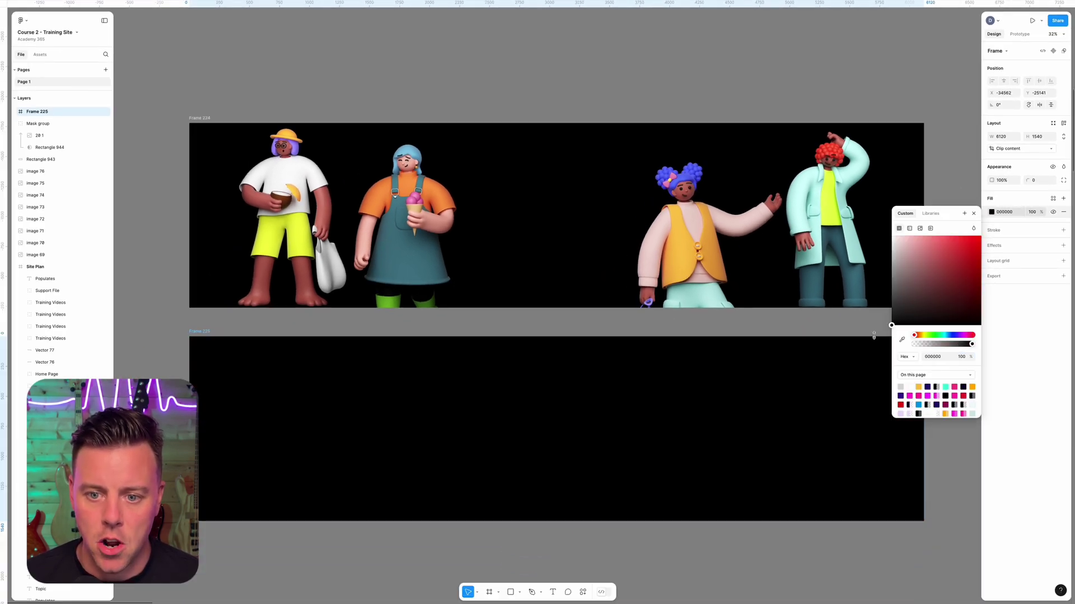
pyautogui.click(973, 214)
pyautogui.click(140, 277)
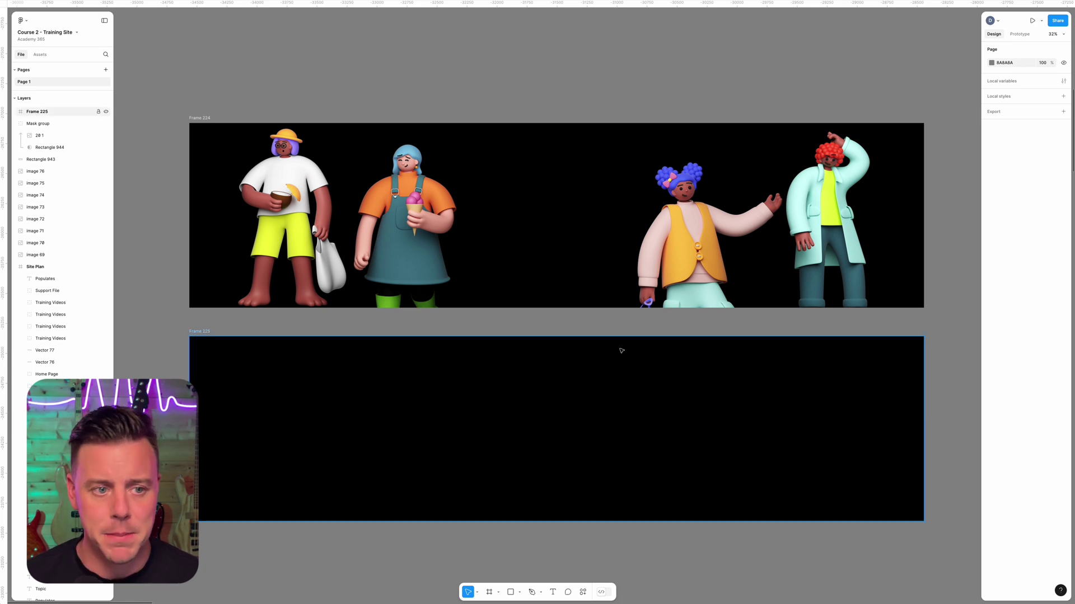
# - Bring the images 21.png, 04.png, 03.png and 02.png from the Build Images folder onto the Figma canvas
pyautogui.press('super+Tab')
pyautogui.click(338, 92)
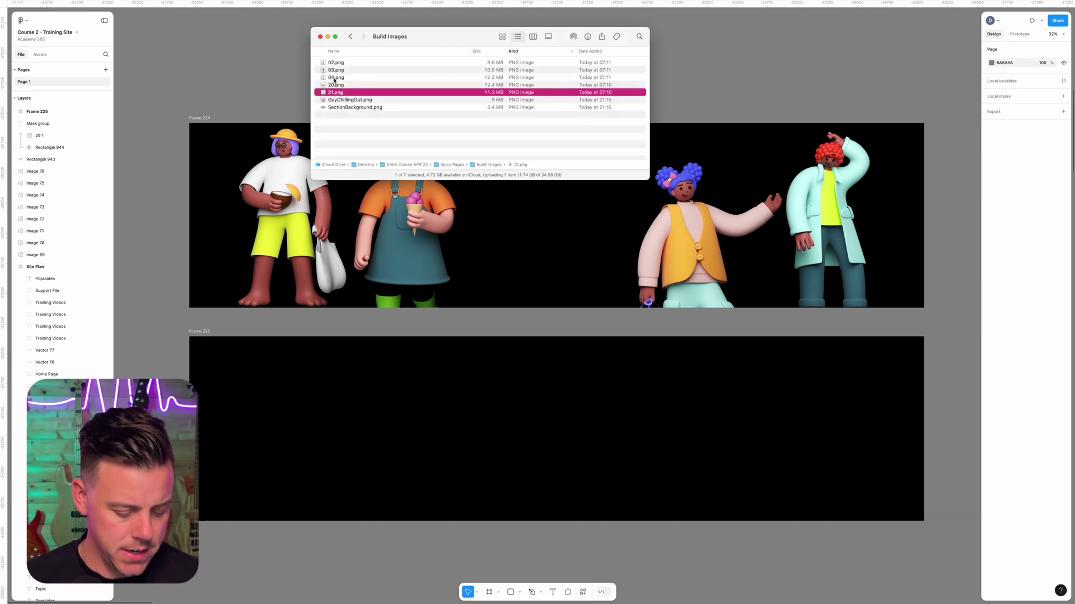
pyautogui.keyDown('super'); pyautogui.click(335, 77); pyautogui.keyUp('super')
pyautogui.keyDown('super'); pyautogui.click(336, 70); pyautogui.keyUp('super')
pyautogui.keyDown('super'); pyautogui.click(336, 63); pyautogui.keyUp('super')
pyautogui.moveTo(335, 63); pyautogui.dragTo(480, 439)
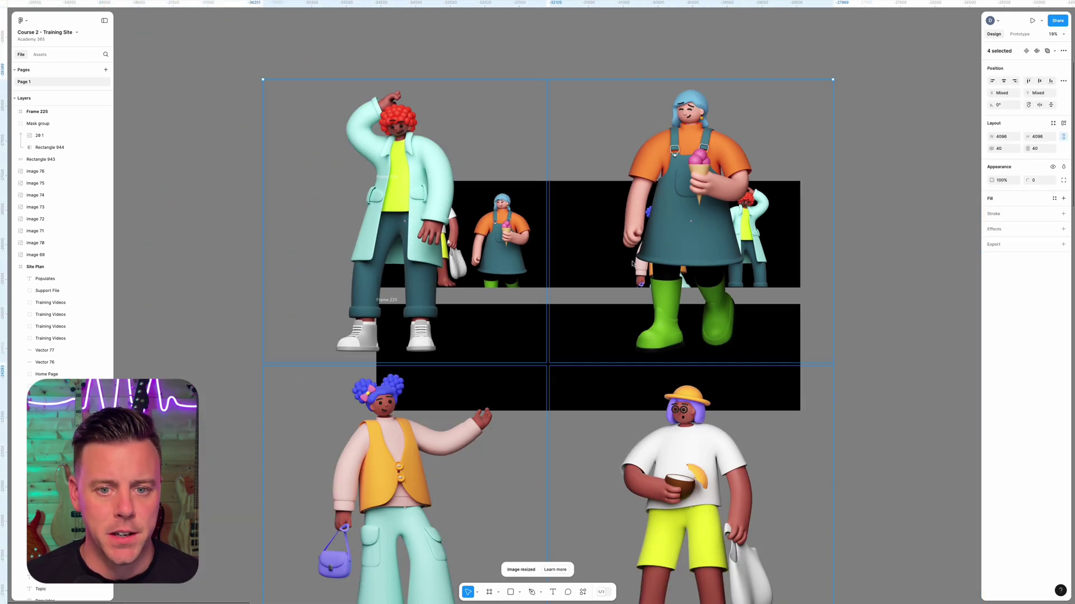
# - Scale the four selected character images down together to about 1790 × 1790 each and deselect them
pyautogui.scroll(-3, 632, 264)
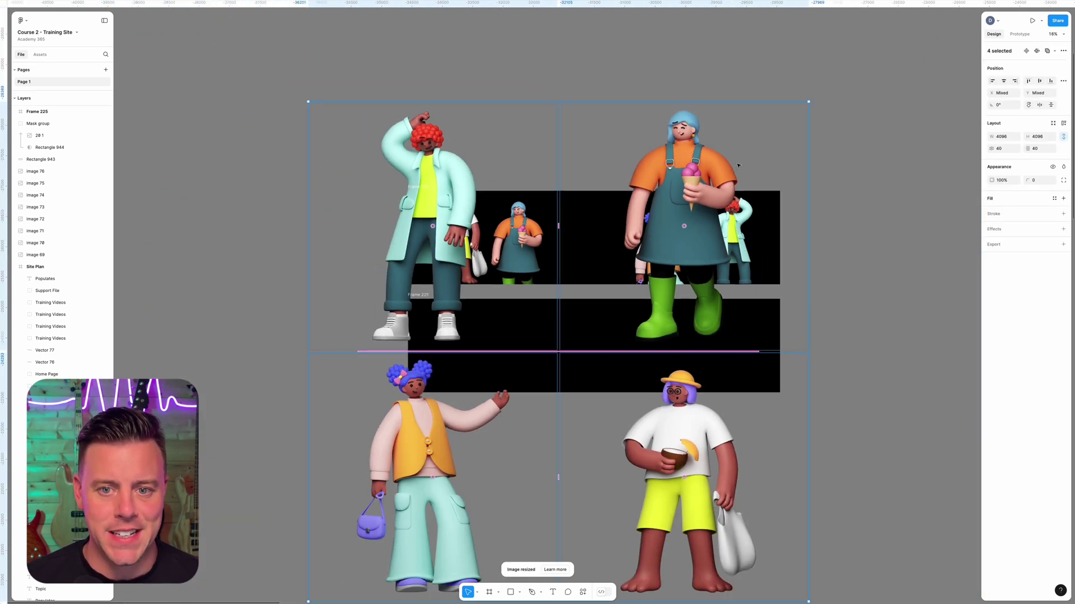
pyautogui.moveTo(808, 100); pyautogui.dragTo(487, 556)
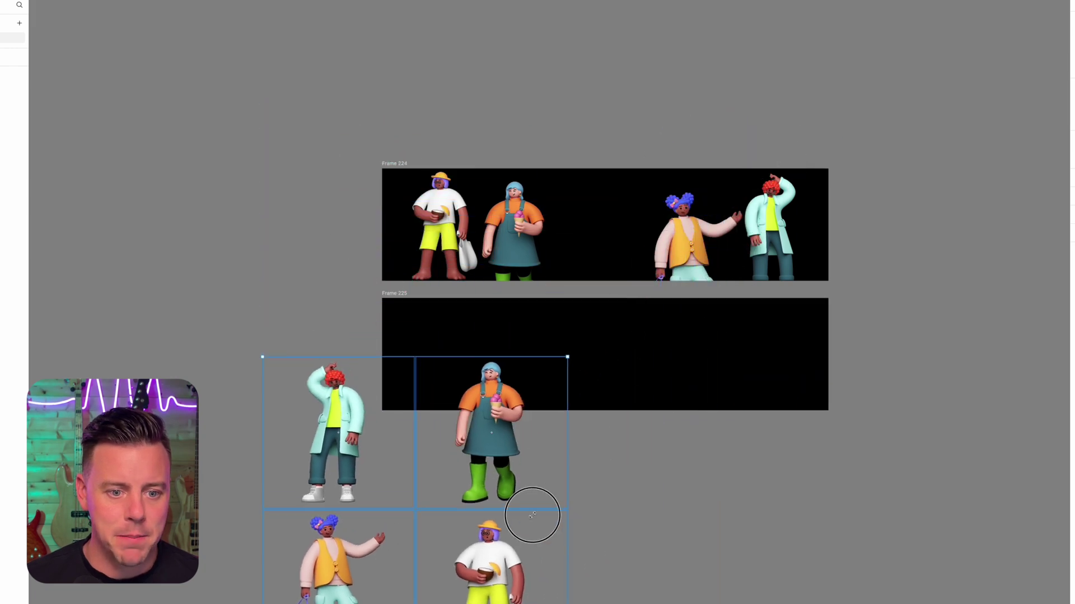
pyautogui.click(768, 507)
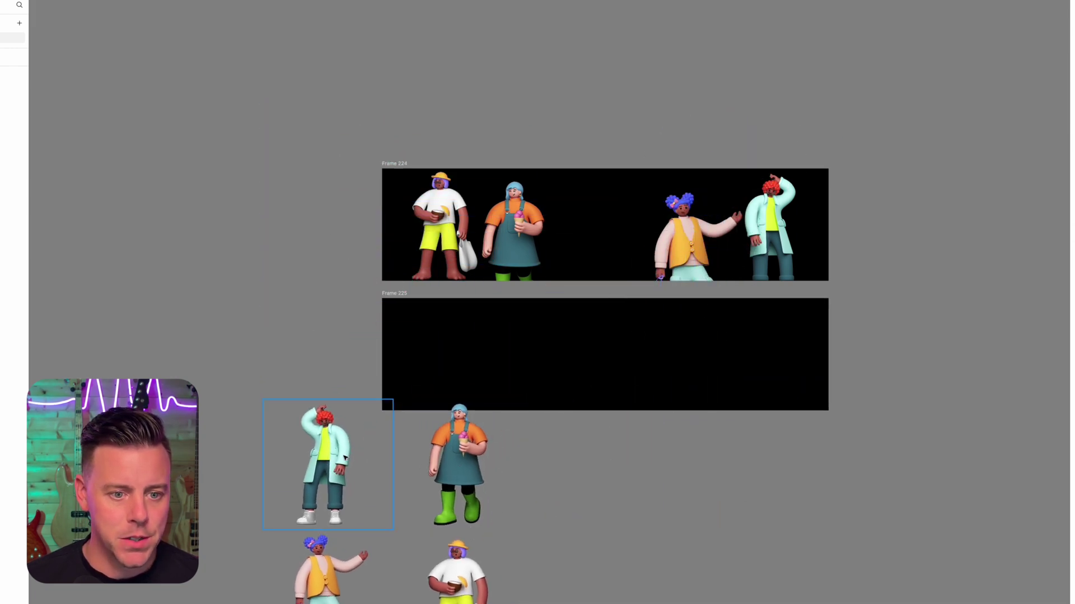
# - Arrange the four characters in the empty black frame to match the frame above: yellow-hat and blue-haired at one end, purple-haired and red-haired at the other
pyautogui.moveTo(390, 465); pyautogui.dragTo(793, 354)
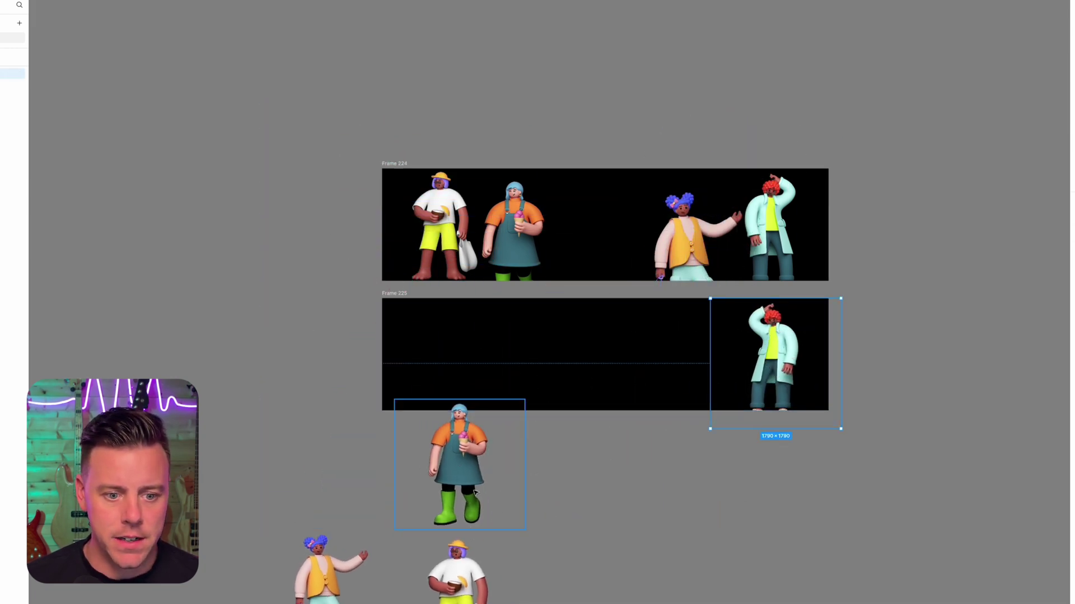
pyautogui.moveTo(455, 473); pyautogui.dragTo(502, 380)
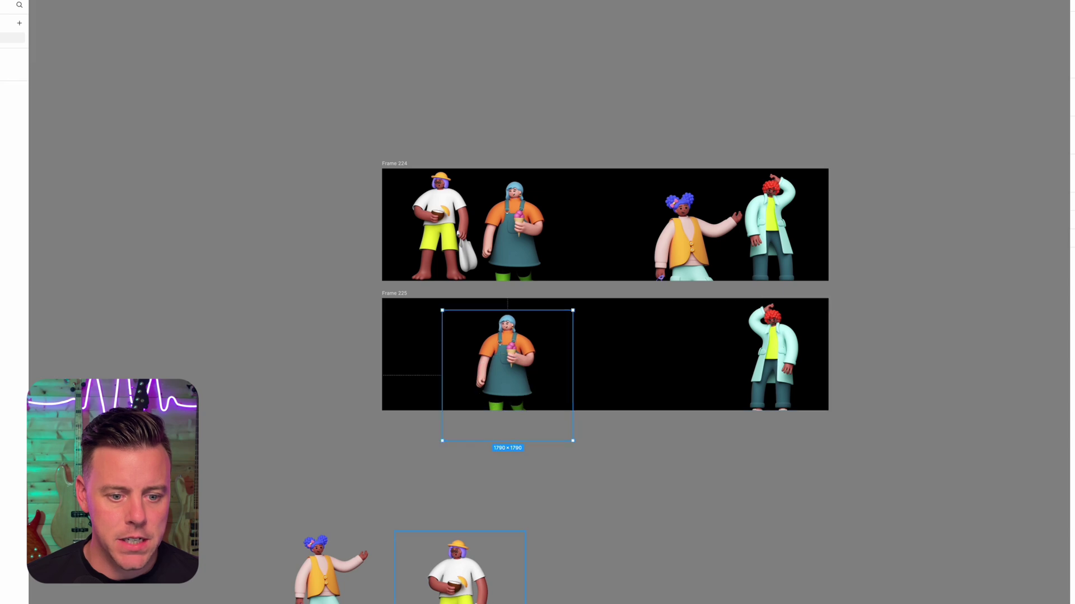
pyautogui.moveTo(330, 596); pyautogui.dragTo(697, 380)
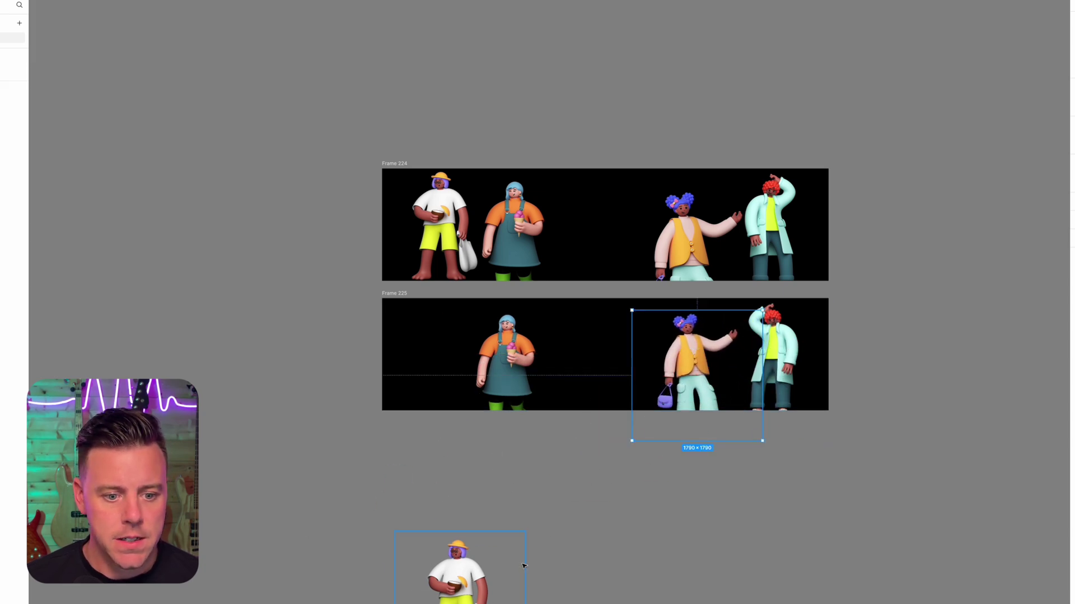
pyautogui.moveTo(445, 586); pyautogui.dragTo(415, 353)
pyautogui.click(439, 453)
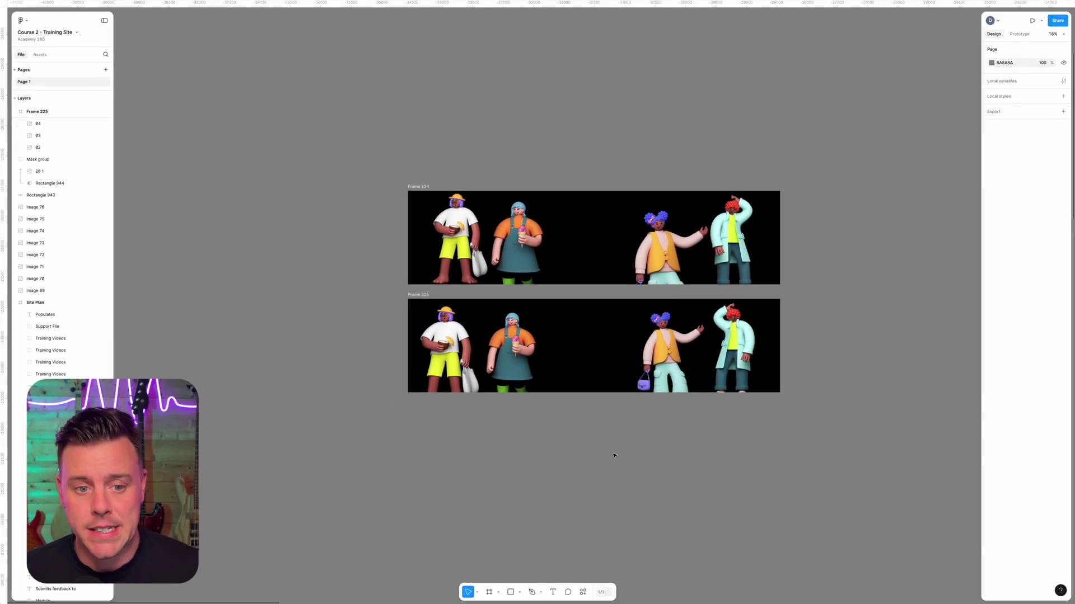
# - Export the lower character frame as a 1x PNG named SectionBackground2.png in the Build Images folder
pyautogui.click(412, 295)
pyautogui.click(998, 275)
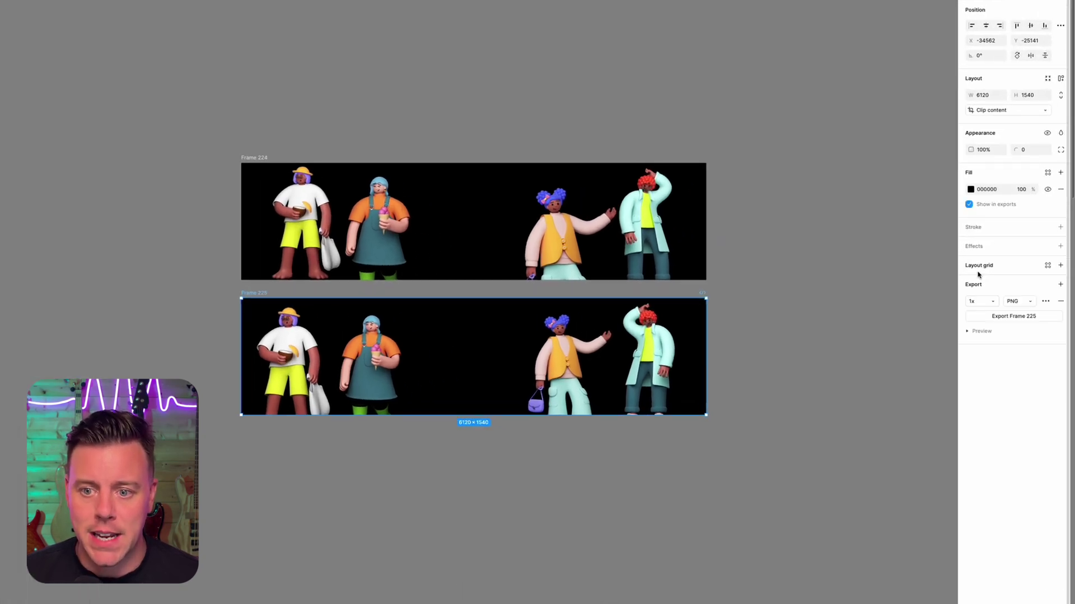
pyautogui.click(1013, 317)
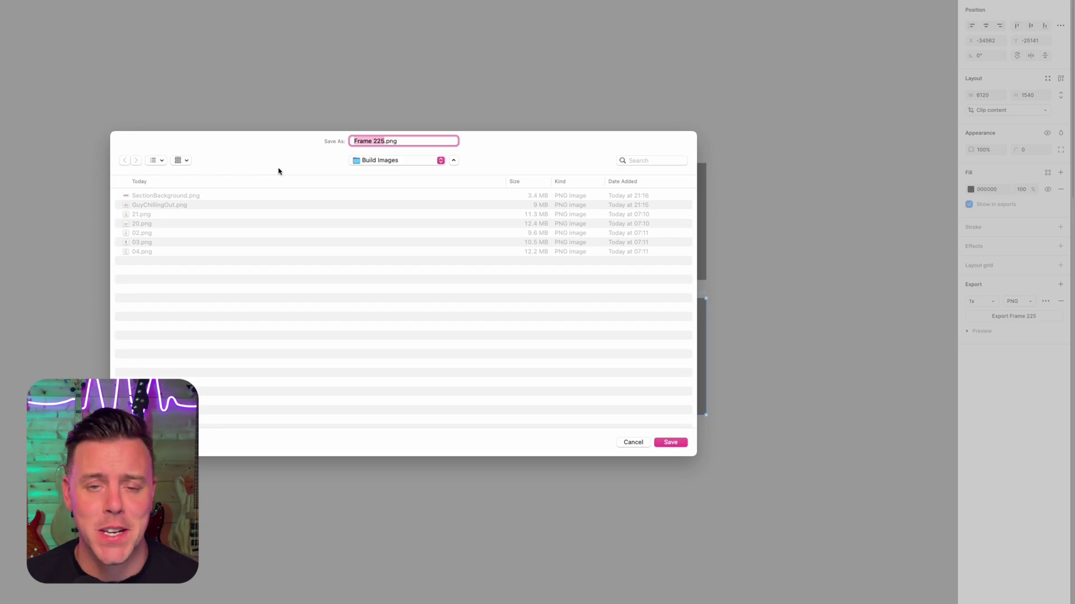
pyautogui.press('Return')
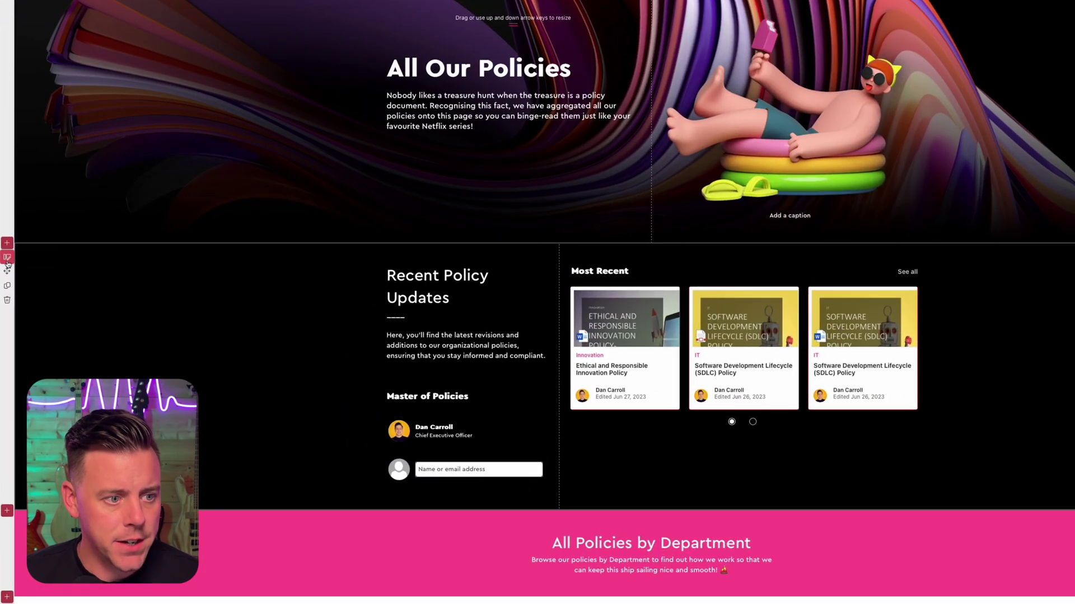
# - Switch to SharePoint and replace the Recent Policy Updates section's background with an upload of SectionBackground2.png
pyautogui.click(7, 259)
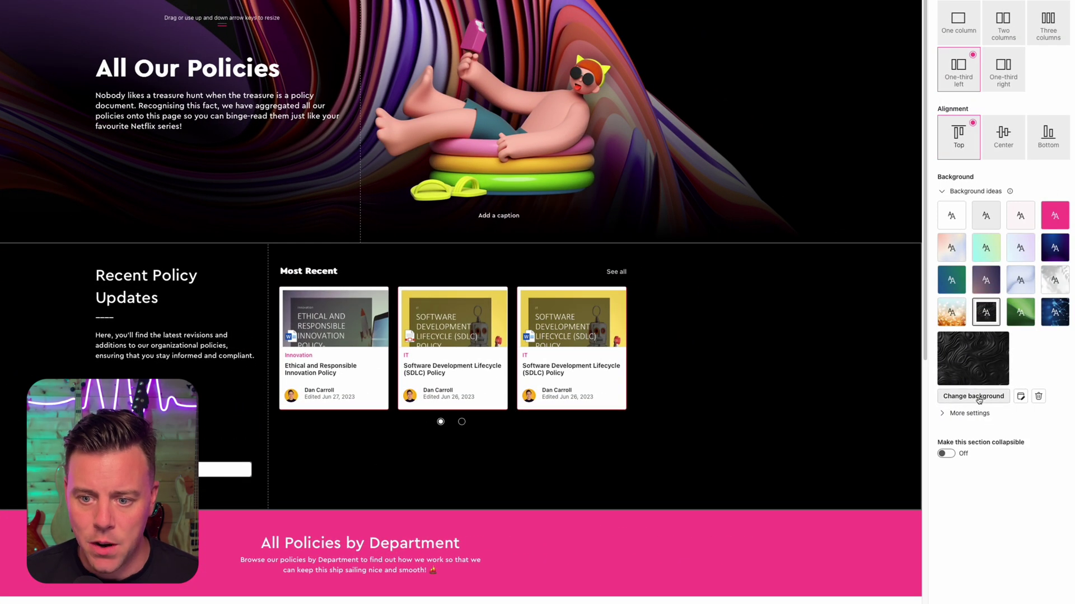
pyautogui.click(977, 396)
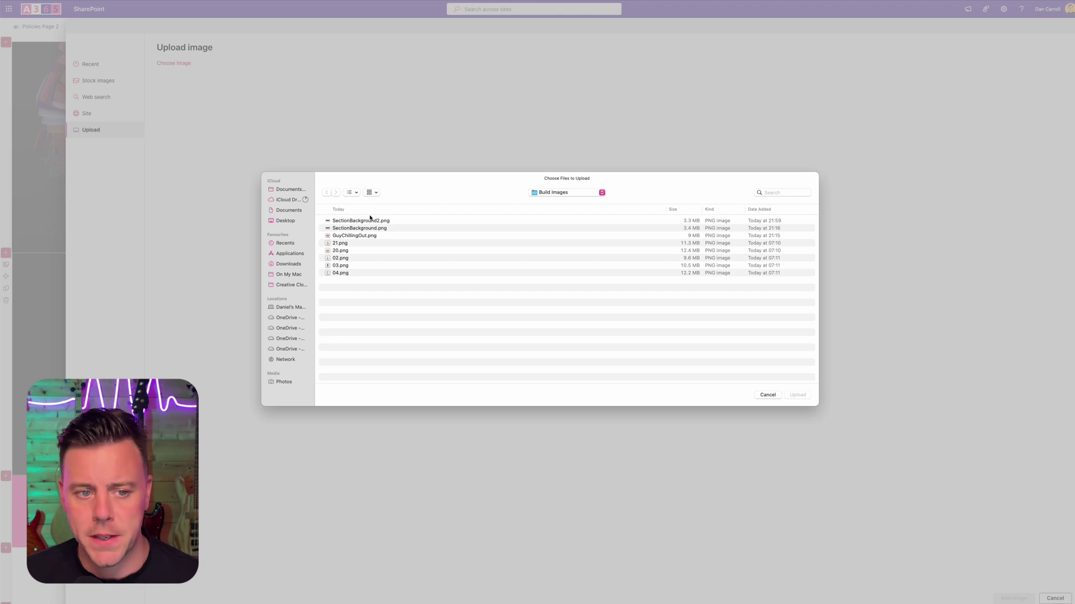
pyautogui.click(368, 221)
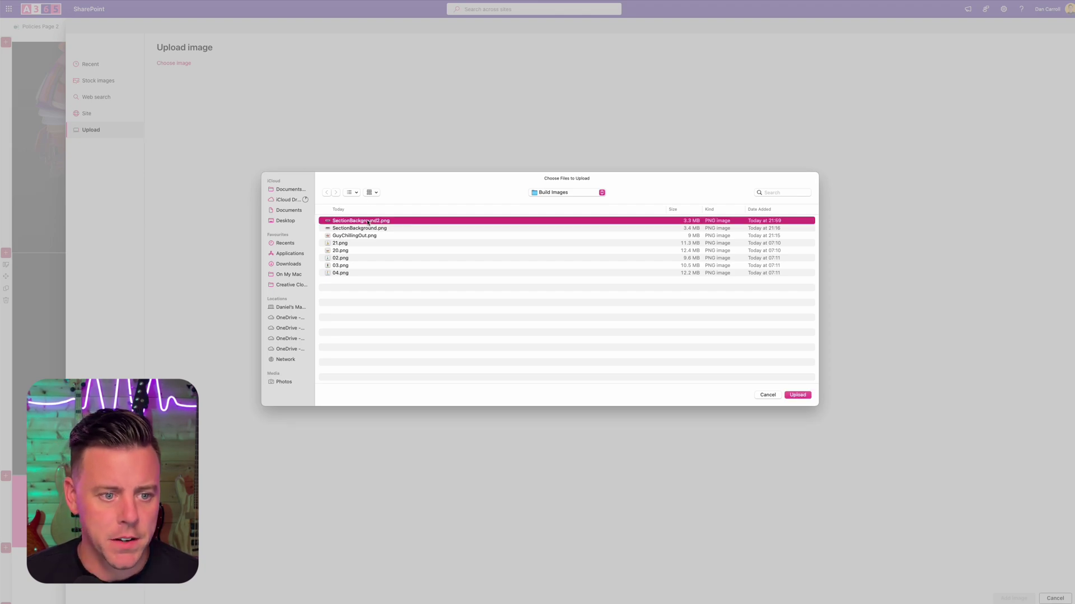
pyautogui.doubleClick(368, 221)
pyautogui.click(1014, 598)
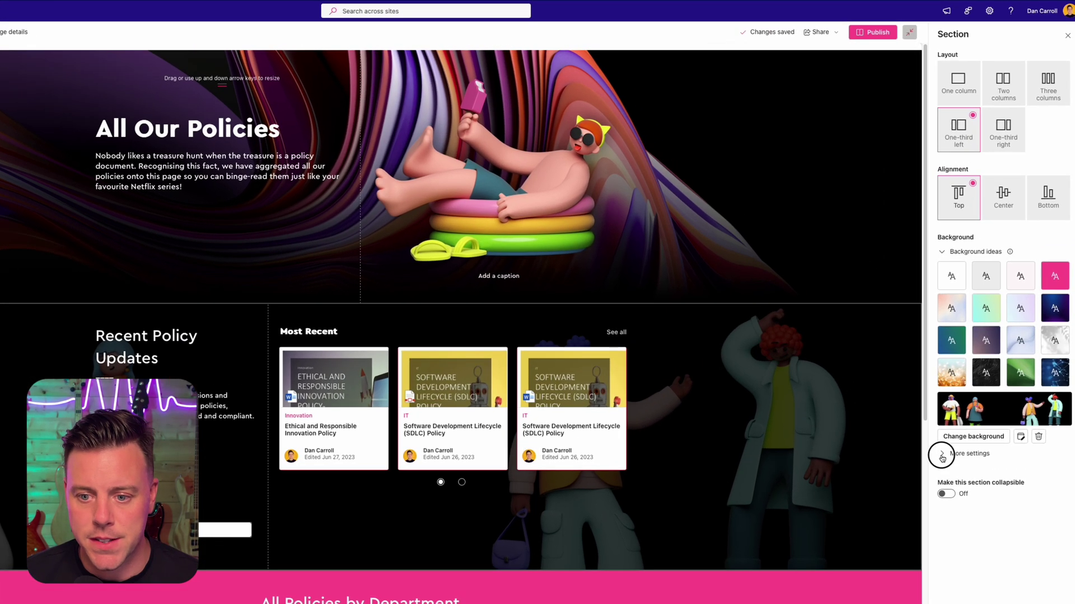
# - Give the section background a dark gradient overlay running bottom to top at 100 opacity
pyautogui.click(964, 378)
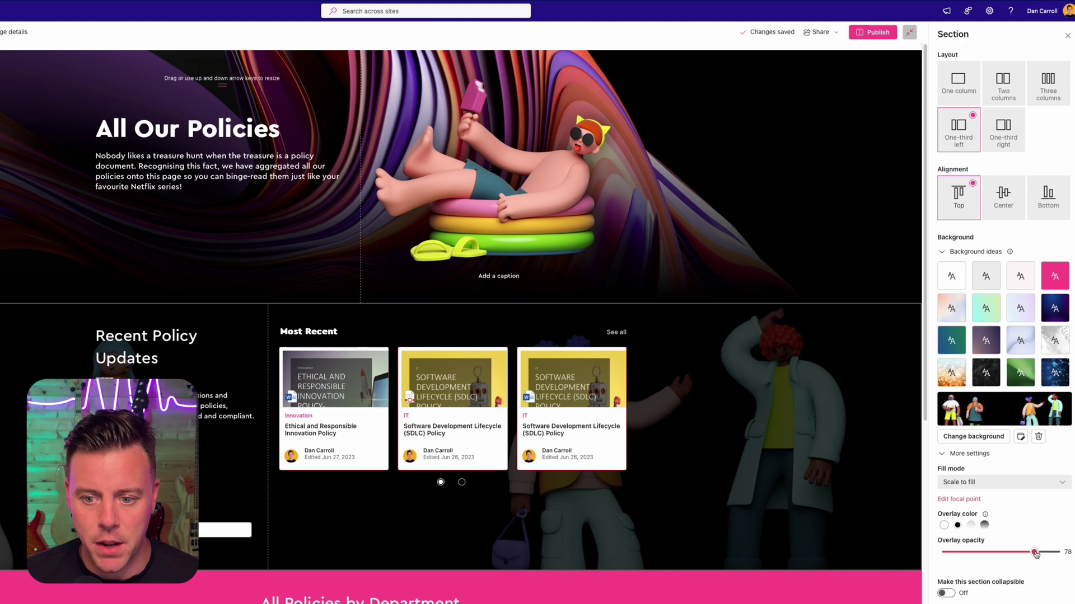
pyautogui.moveTo(1042, 554); pyautogui.dragTo(946, 552)
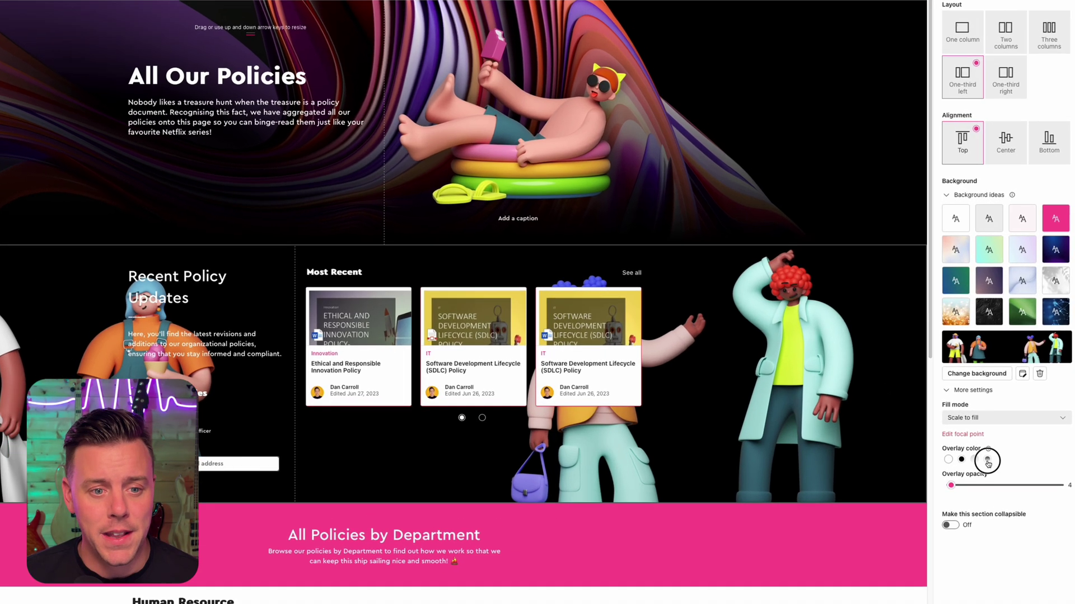
pyautogui.click(999, 438)
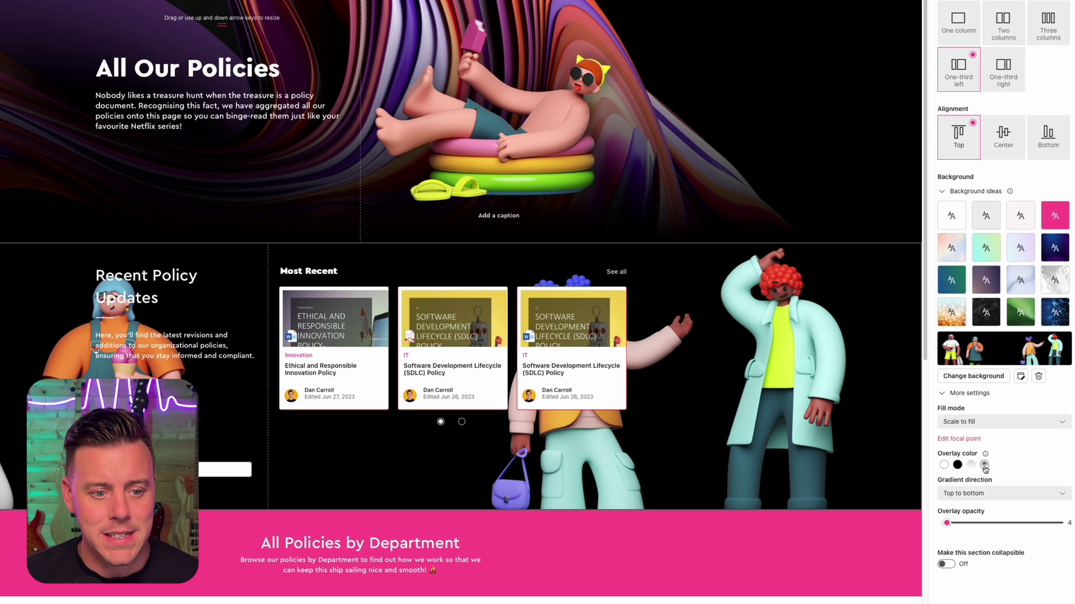
pyautogui.click(965, 495)
pyautogui.click(960, 523)
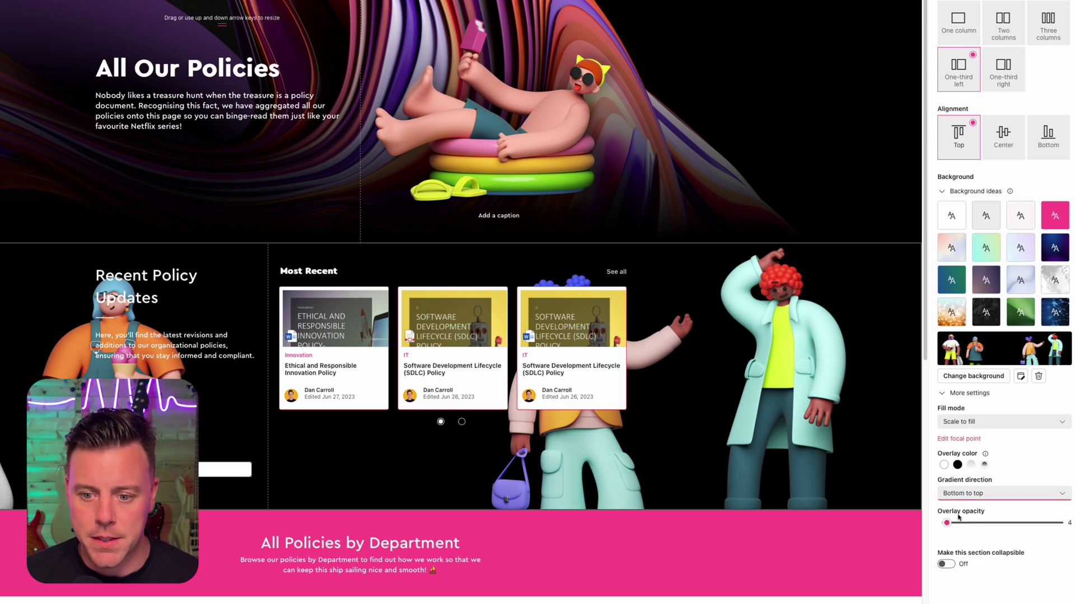
pyautogui.moveTo(946, 523); pyautogui.dragTo(1056, 523)
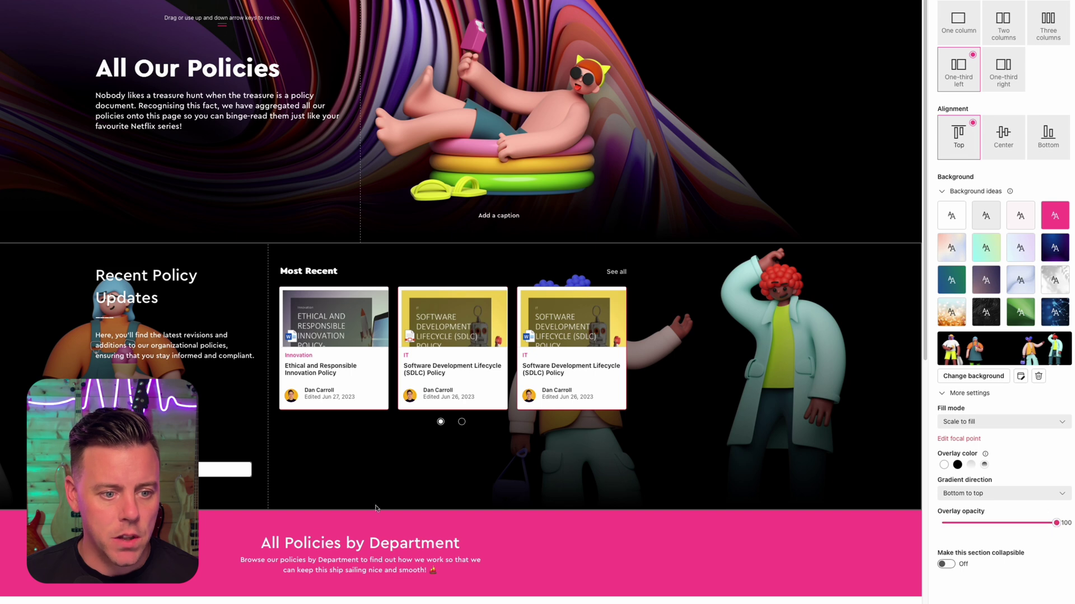
# - In the Recent Policy Updates section, delete the Master of Policies web part and turn off the Most Recent web part's title and commands
pyautogui.click(210, 434)
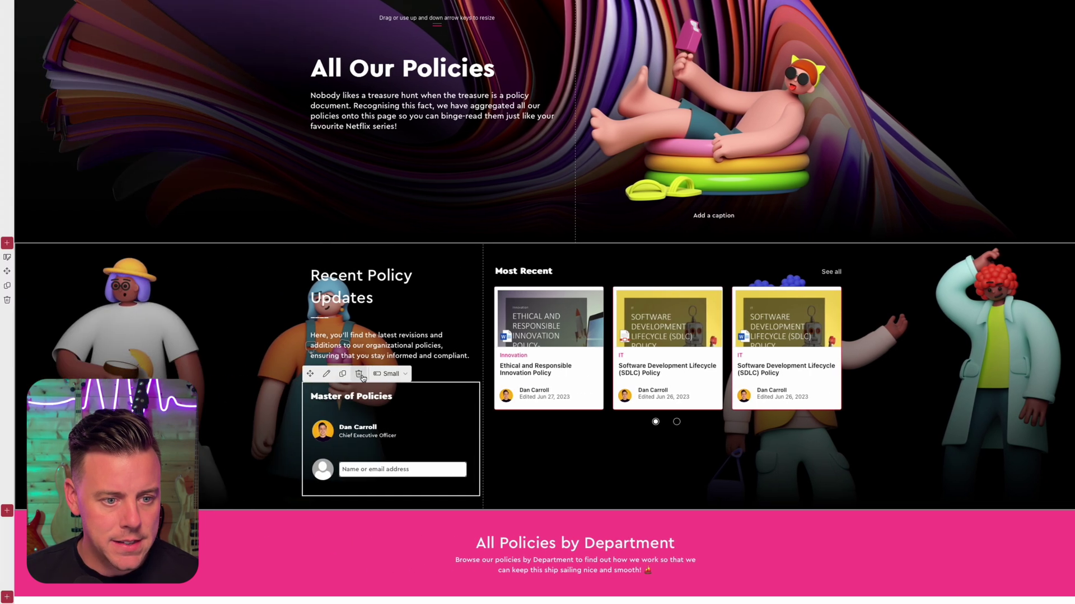
pyautogui.click(359, 374)
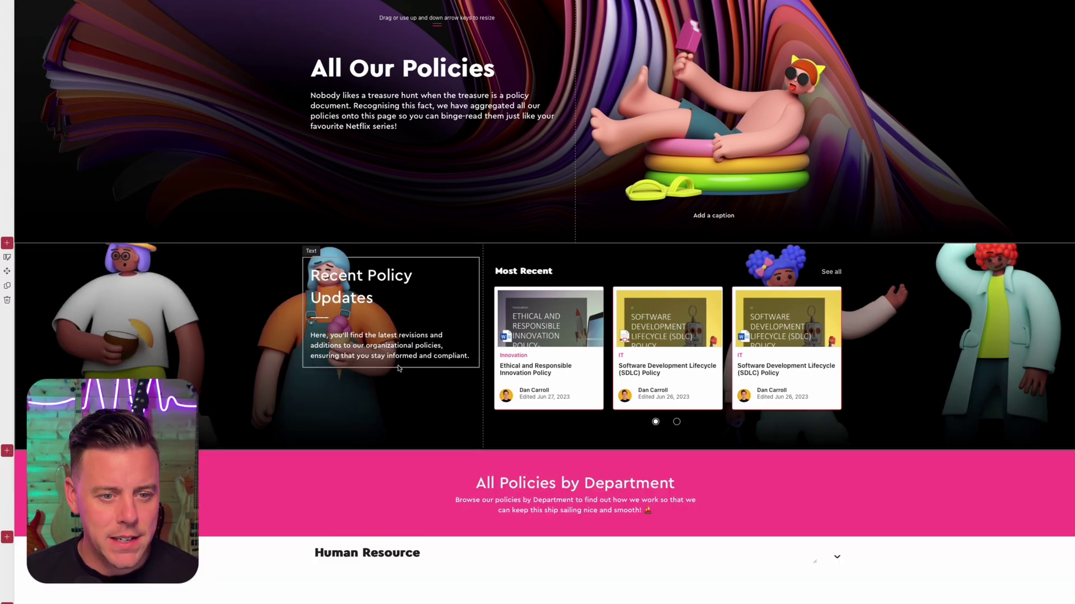
pyautogui.click(580, 273)
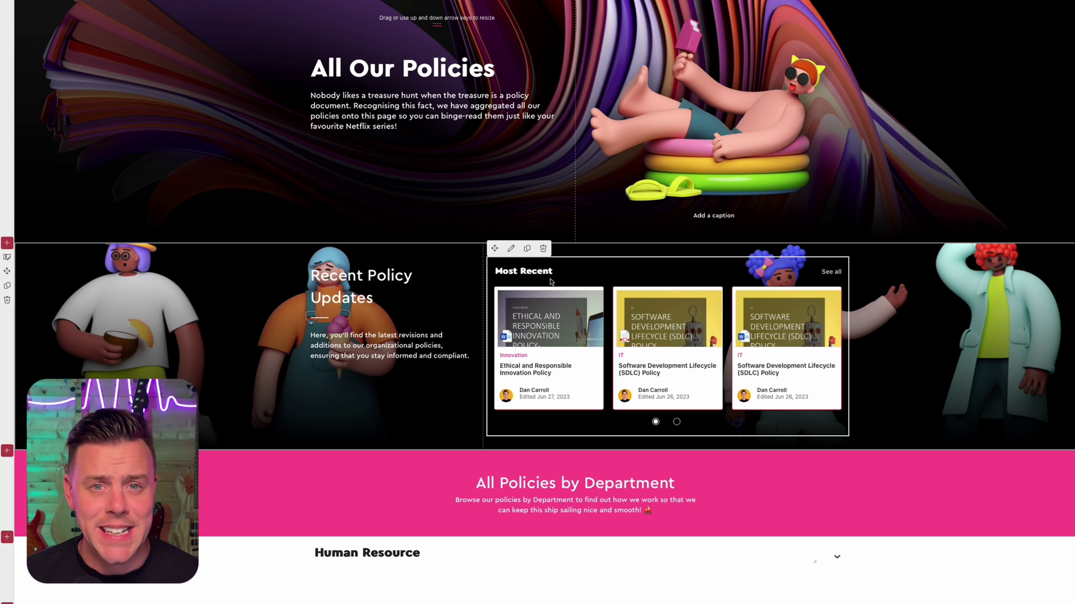
pyautogui.click(511, 251)
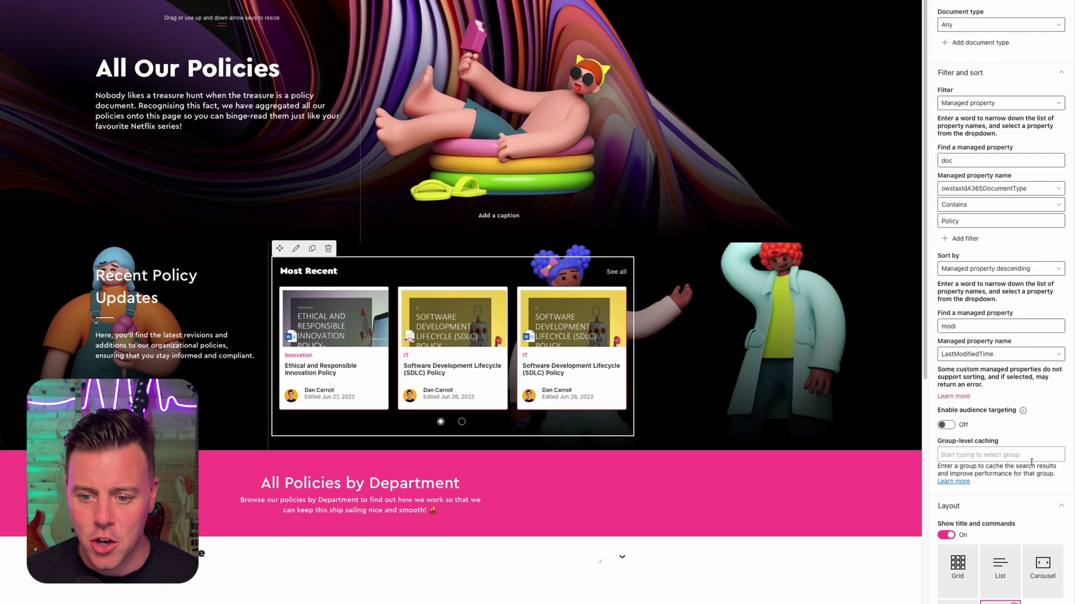
pyautogui.scroll(-1, 1008, 470)
pyautogui.click(946, 498)
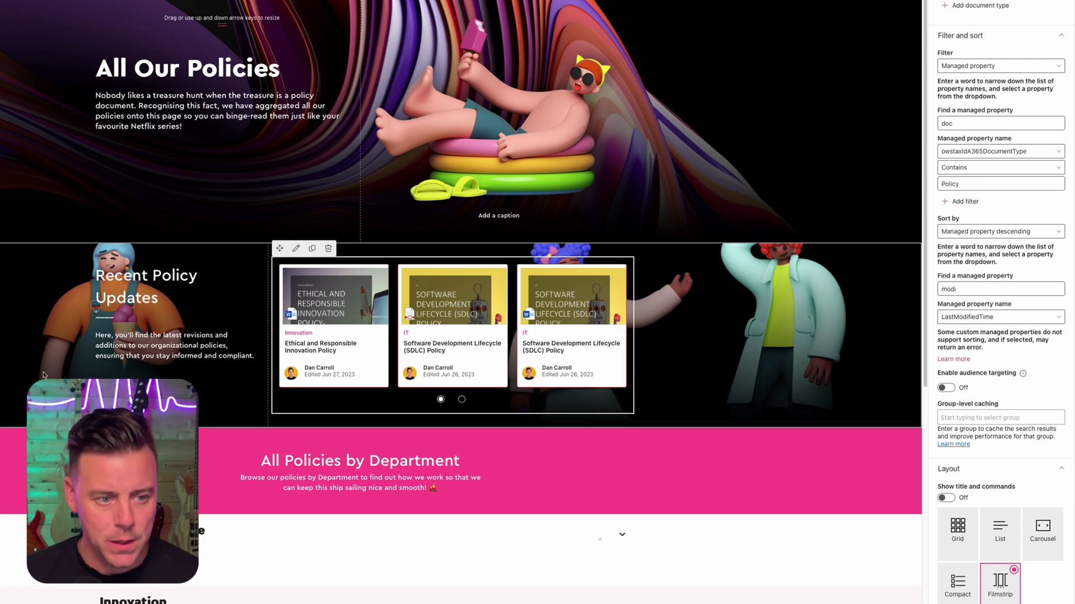
# - Move the Recent Policy Updates background image's focal point to the image's upper centre and save it
pyautogui.click(156, 312)
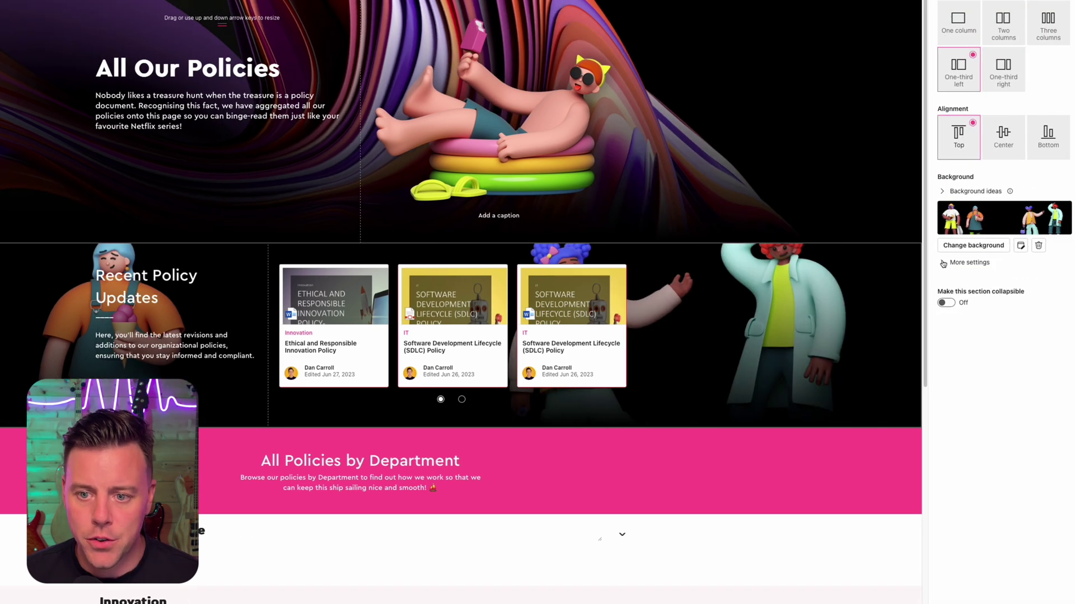
pyautogui.click(942, 263)
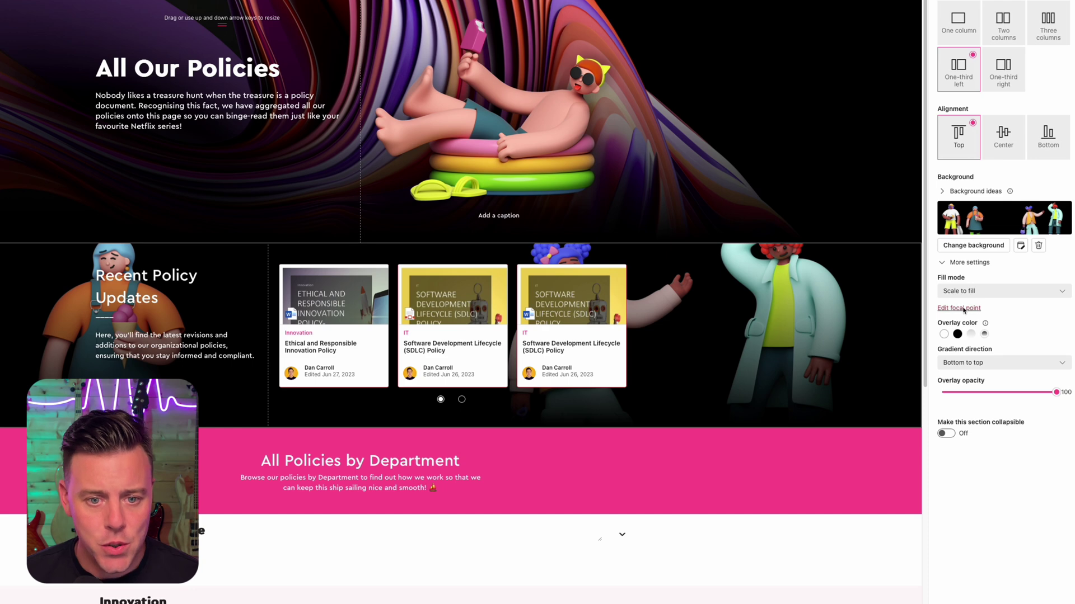
pyautogui.click(958, 308)
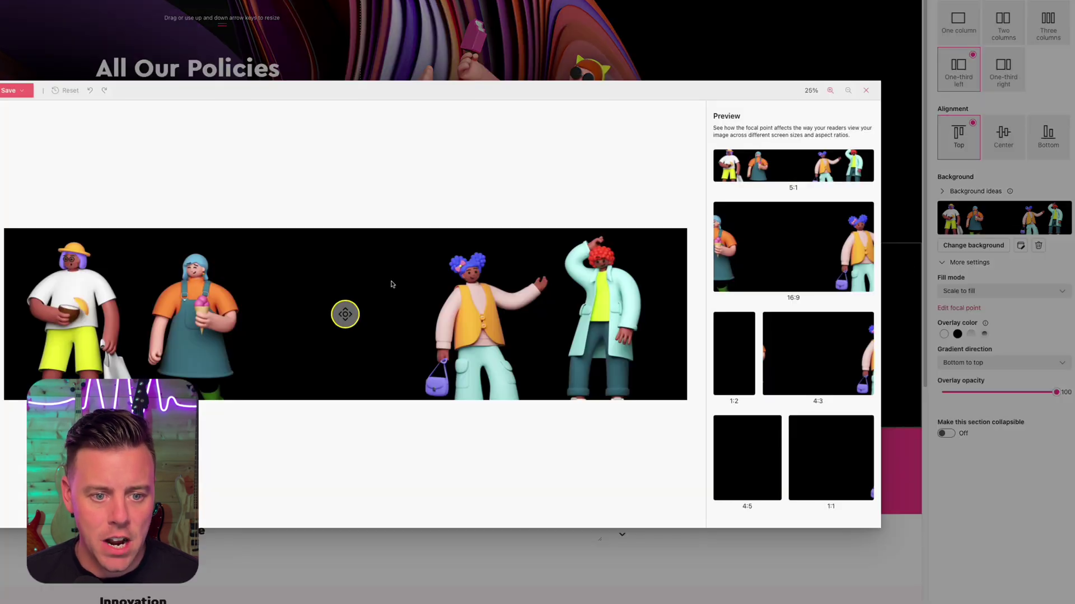
pyautogui.moveTo(345, 314); pyautogui.dragTo(346, 247)
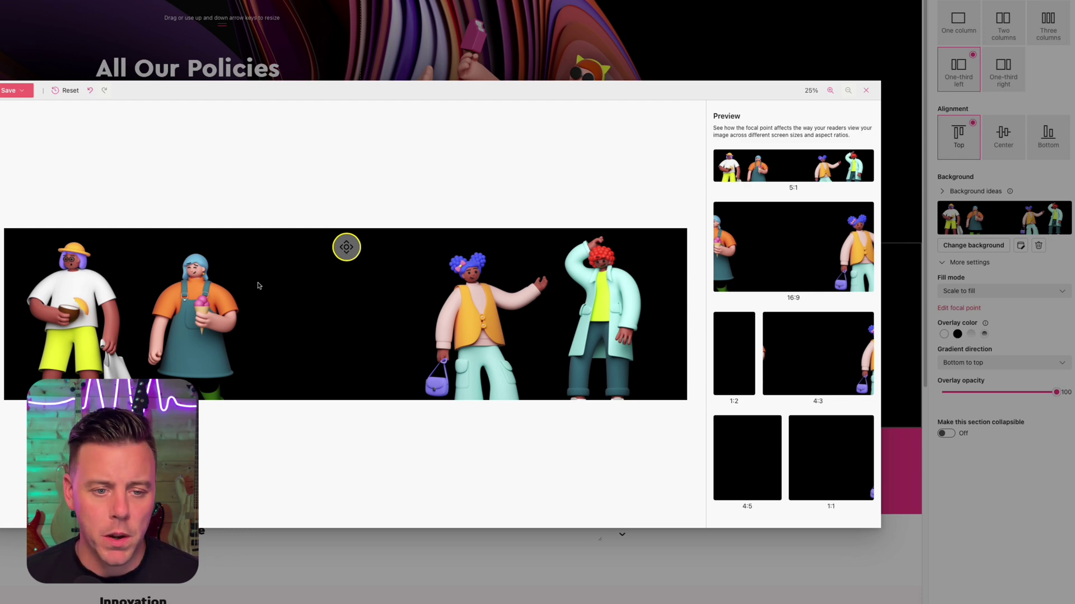
pyautogui.click(14, 94)
pyautogui.click(12, 106)
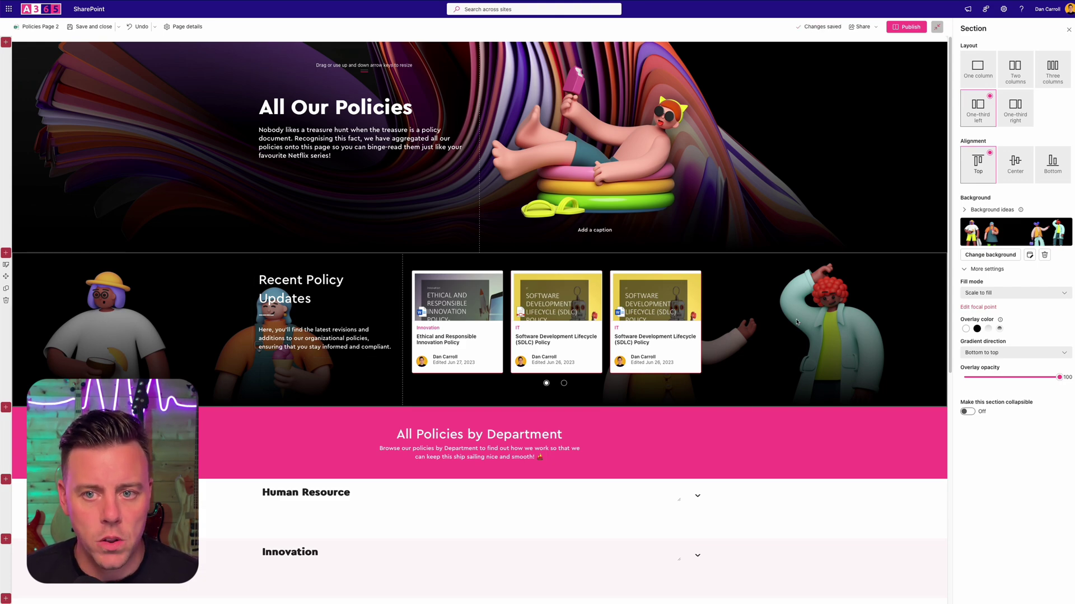
# - Save and close the policies page to review it, and reopen it for editing
pyautogui.click(97, 30)
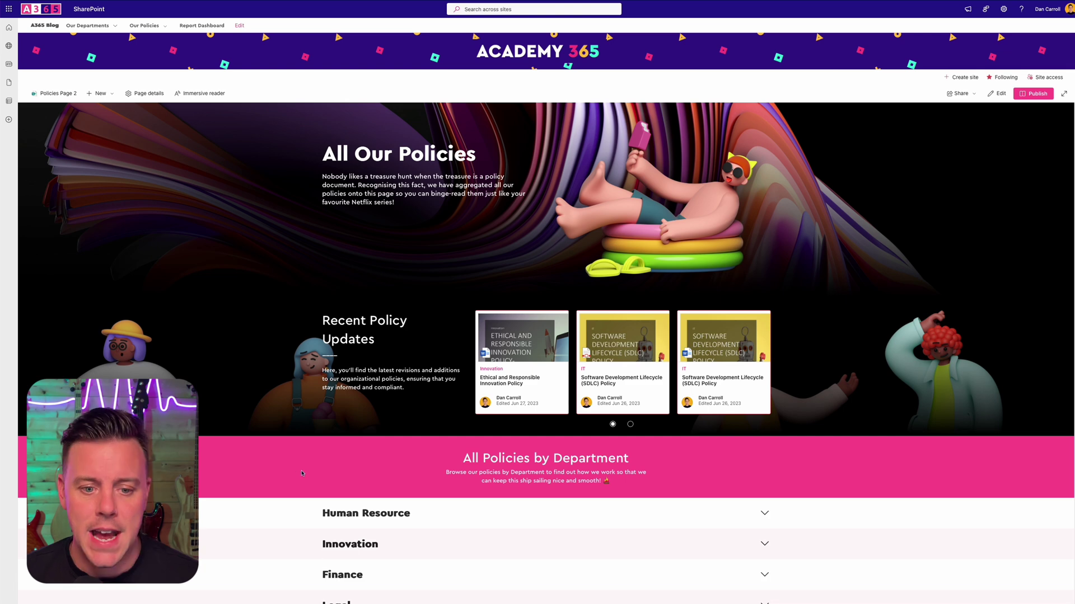
pyautogui.click(989, 96)
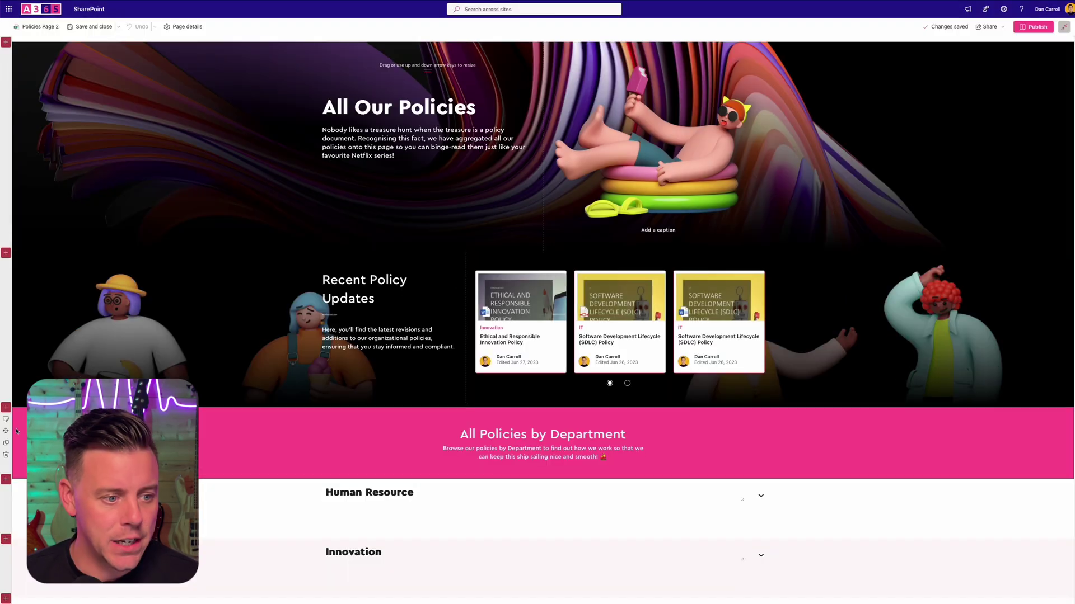
# - Try the dark blue and light blue fading to purple backgrounds on the All Policies by Department section, and go back to strong shading
pyautogui.click(6, 419)
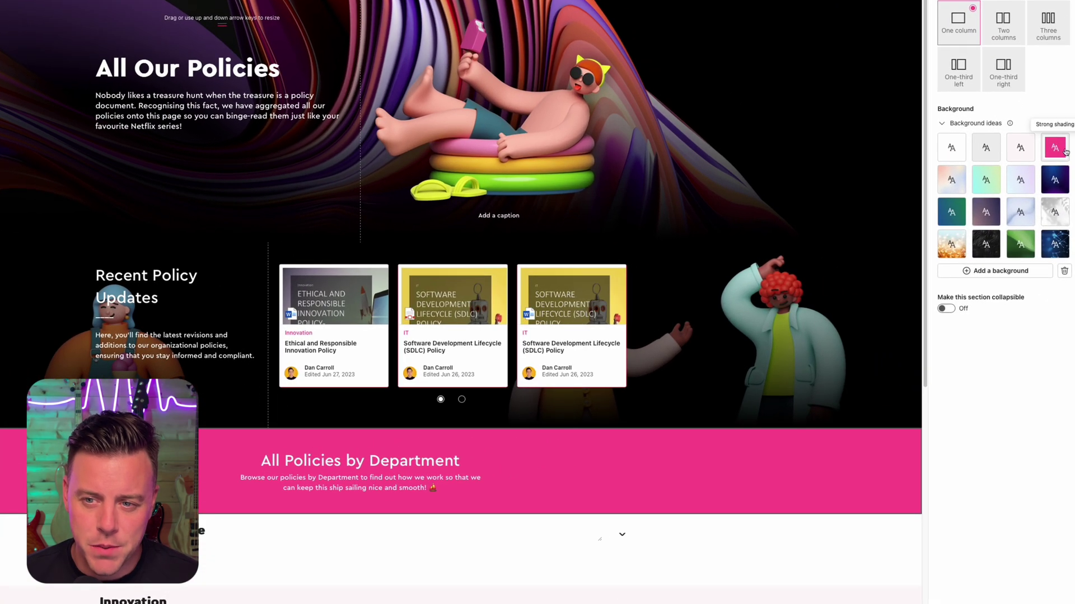
pyautogui.click(1058, 179)
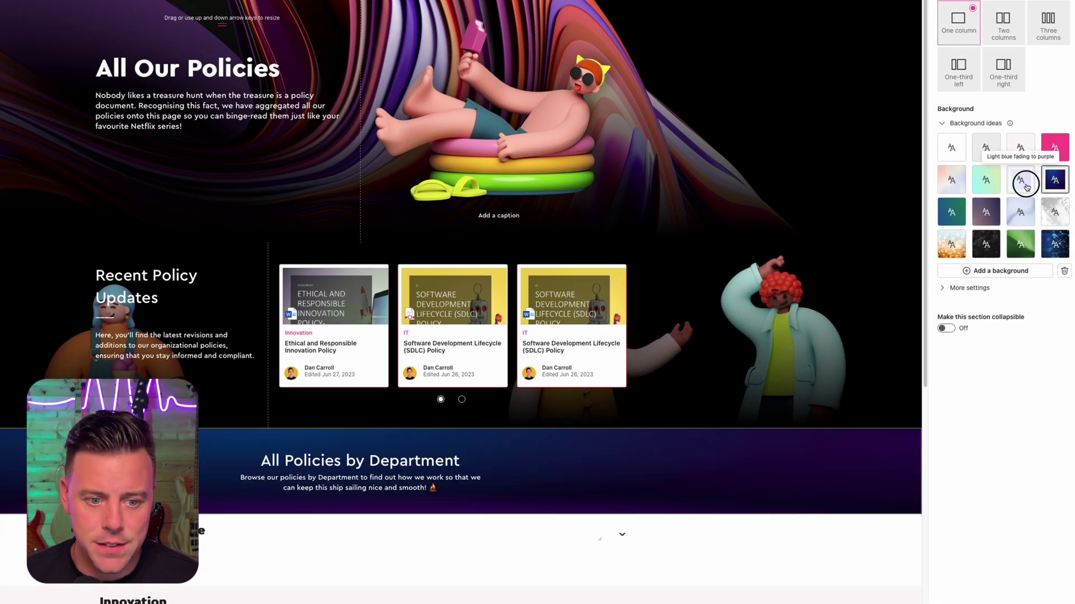
pyautogui.click(1026, 184)
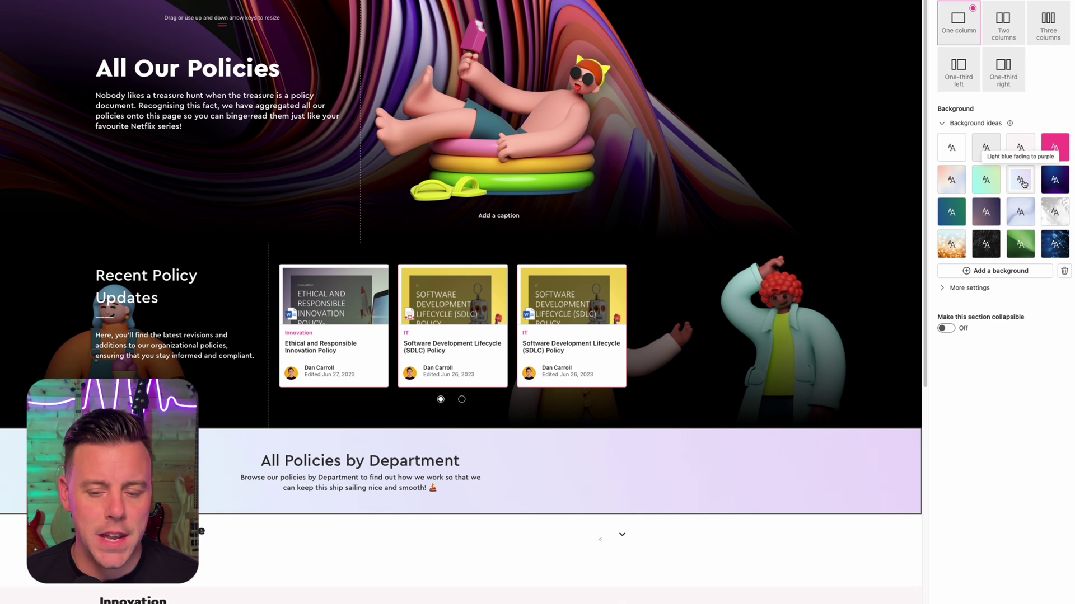
pyautogui.click(1061, 155)
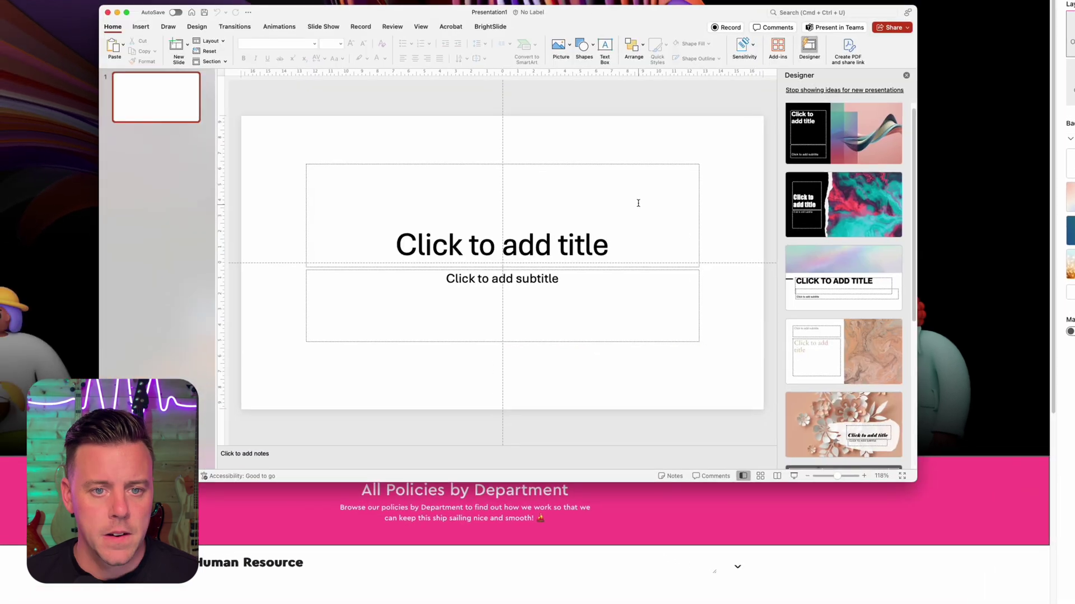
# - Delete the title and subtitle placeholders from the blank presentation's first slide
pyautogui.click(605, 165)
pyautogui.press('Delete')
pyautogui.click(616, 271)
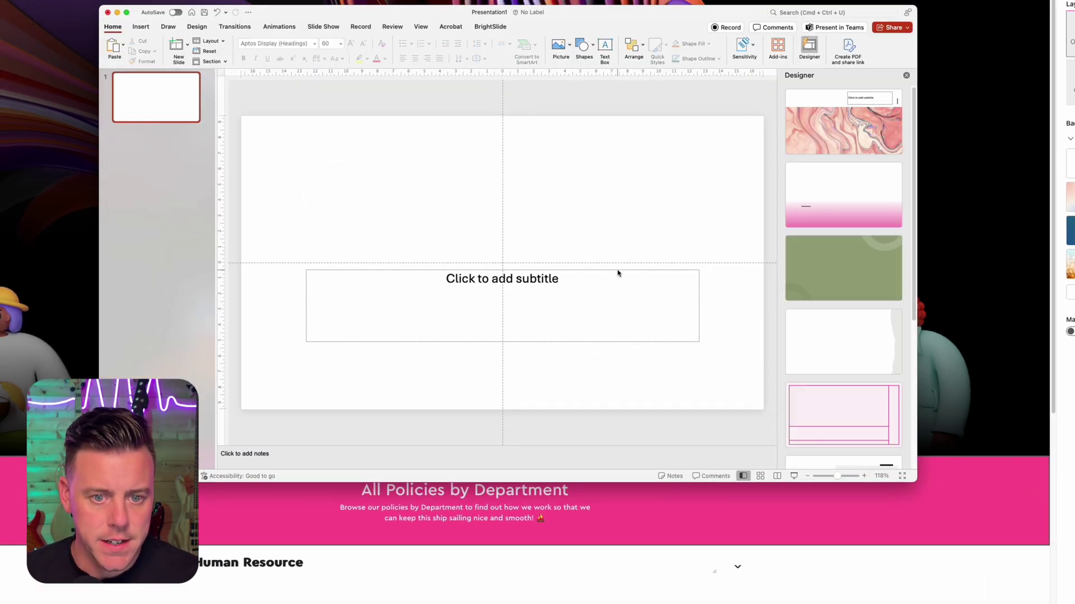
pyautogui.press('Delete')
# - Draw a rectangle about 7.67 cm wide and 4.57 cm high on the upper-left part of the slide
pyautogui.click(146, 29)
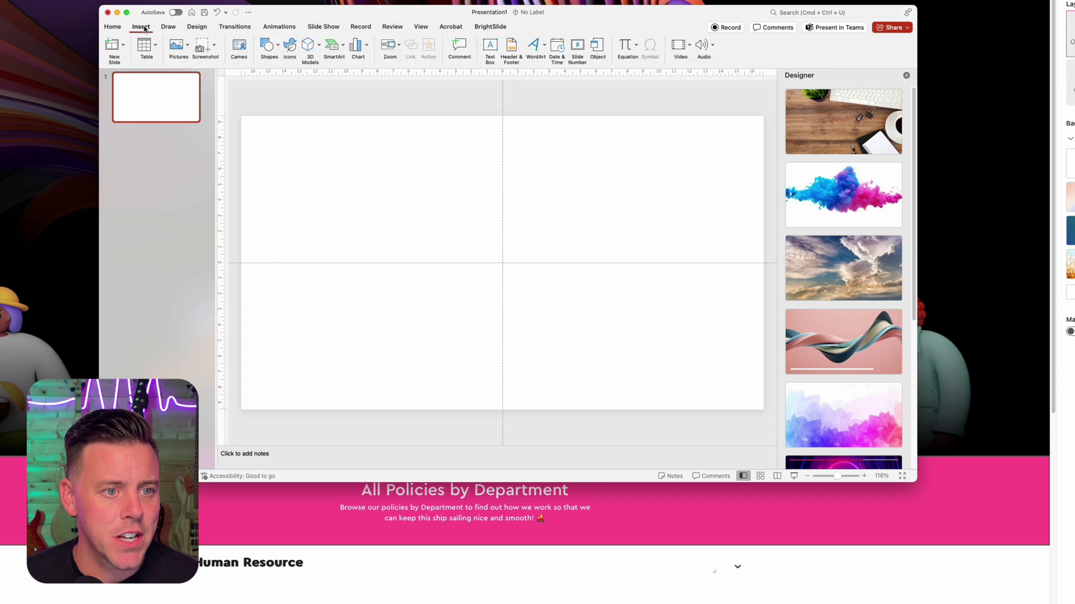
pyautogui.click(275, 51)
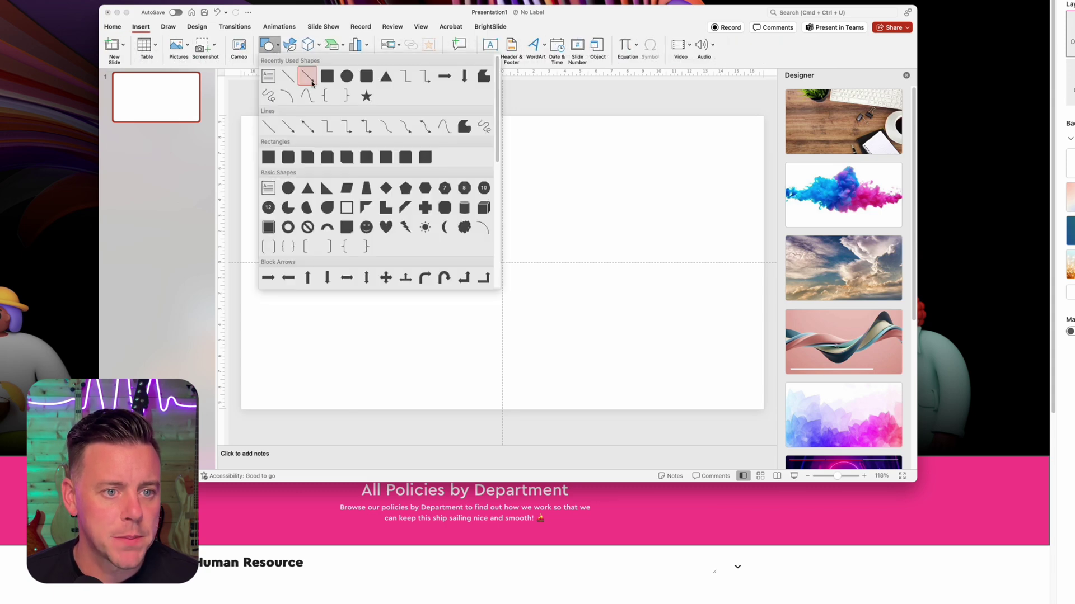
pyautogui.click(343, 77)
pyautogui.moveTo(324, 172)
pyautogui.mouseDown()
pyautogui.moveTo(364, 213)
pyautogui.moveTo(434, 216)
pyautogui.moveTo(443, 243)
pyautogui.mouseUp()
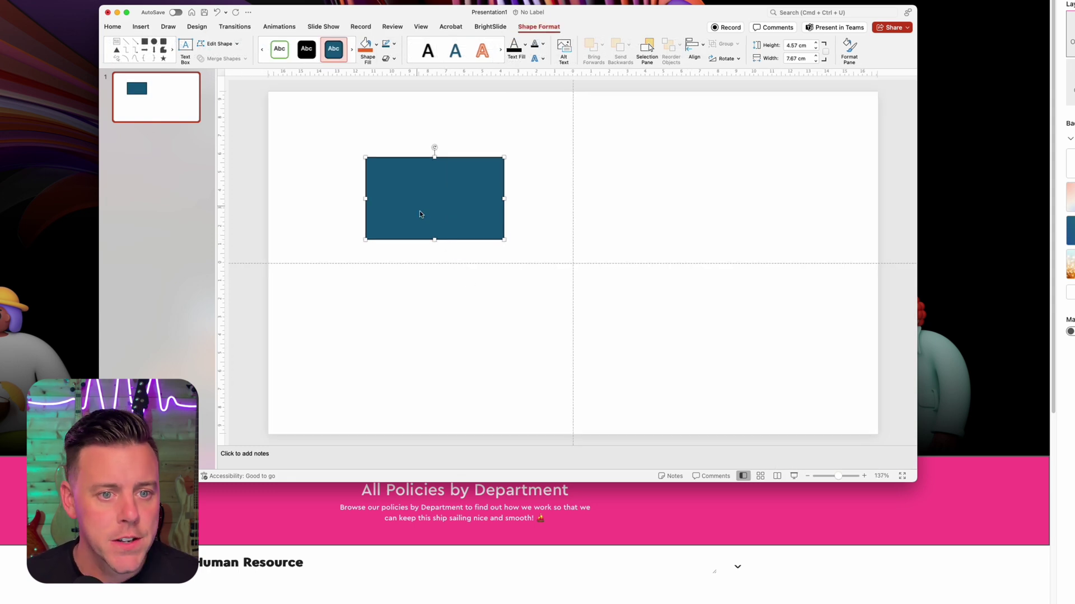
# - Open the rectangle's shape formatting options and remove its outline with No line
pyautogui.rightClick(435, 189)
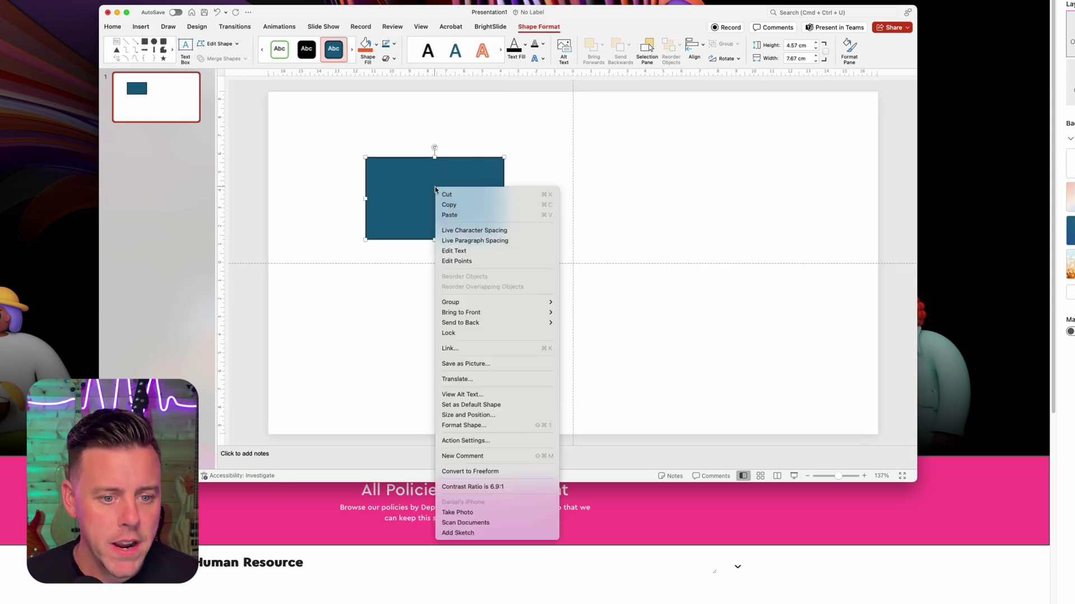
pyautogui.click(493, 425)
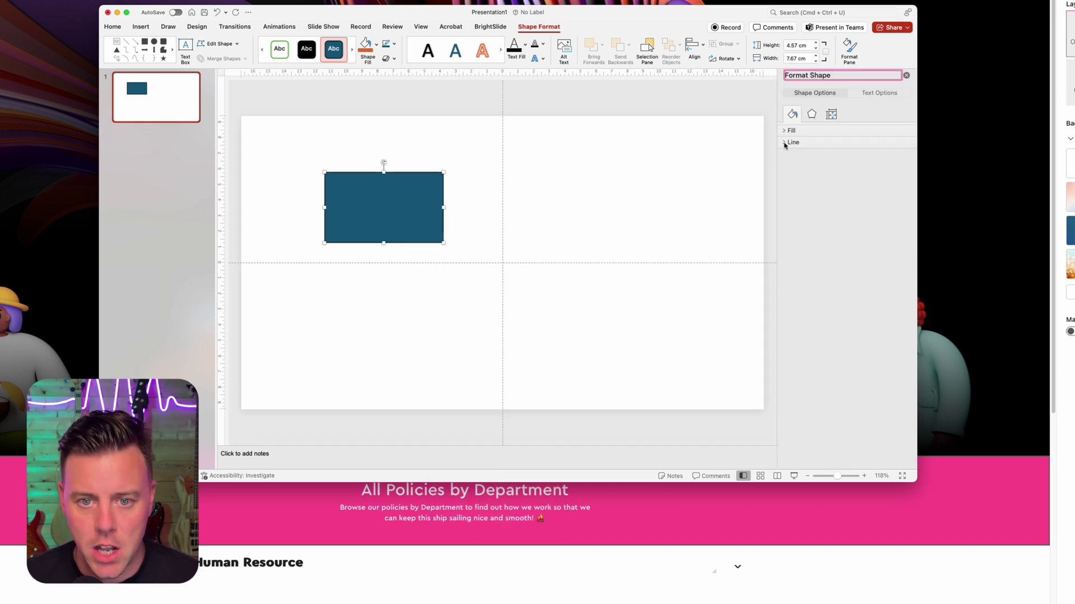
pyautogui.click(785, 143)
pyautogui.click(788, 156)
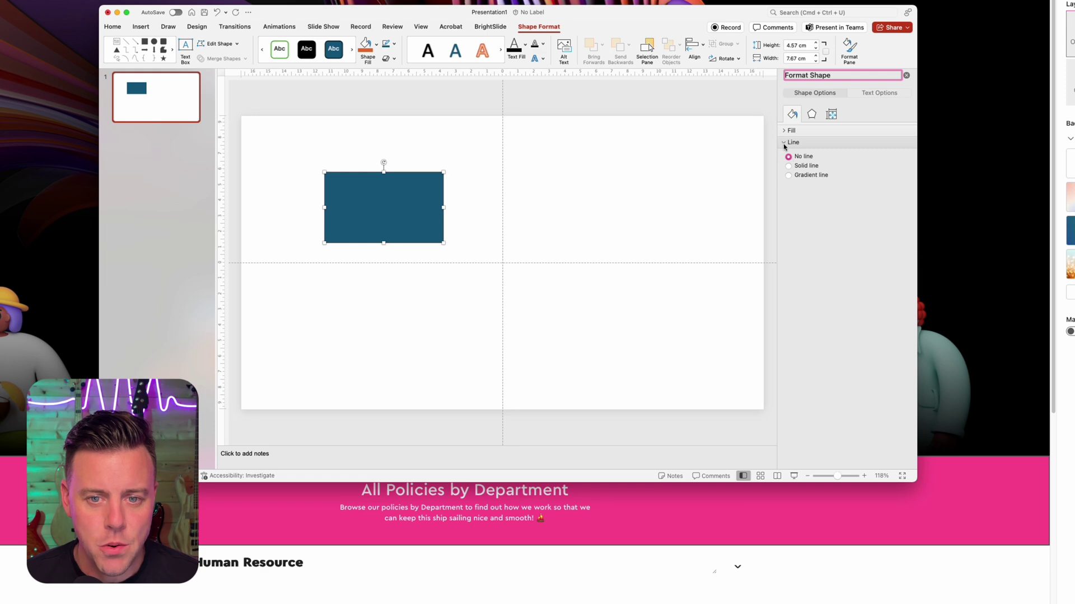
# - Give the rectangle a radial gradient fill and remove the middle gradient stops, keeping only the two end stops
pyautogui.click(784, 143)
pyautogui.click(784, 131)
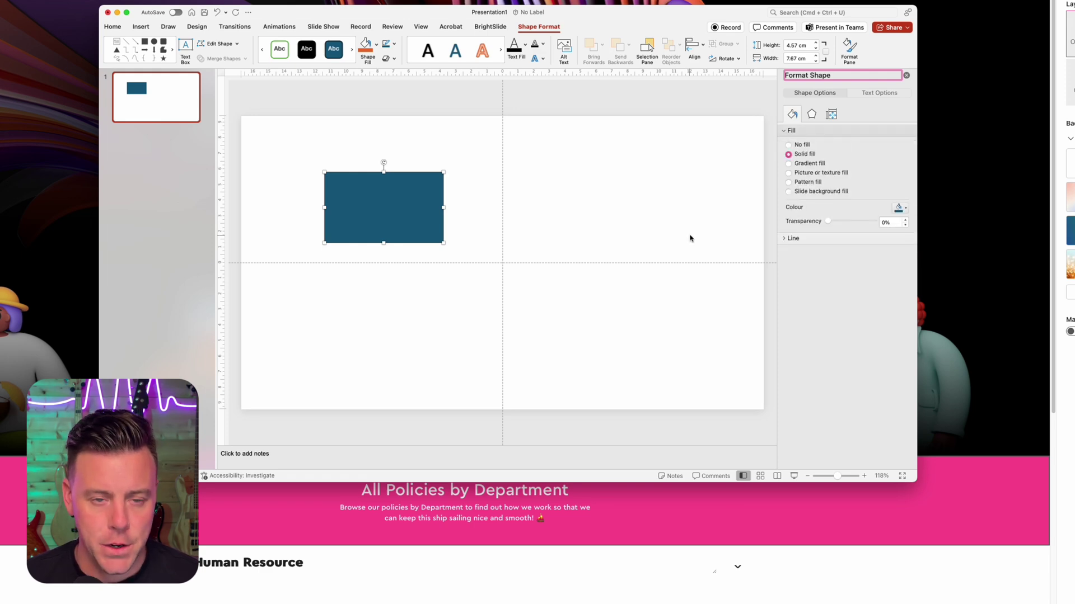
pyautogui.click(788, 164)
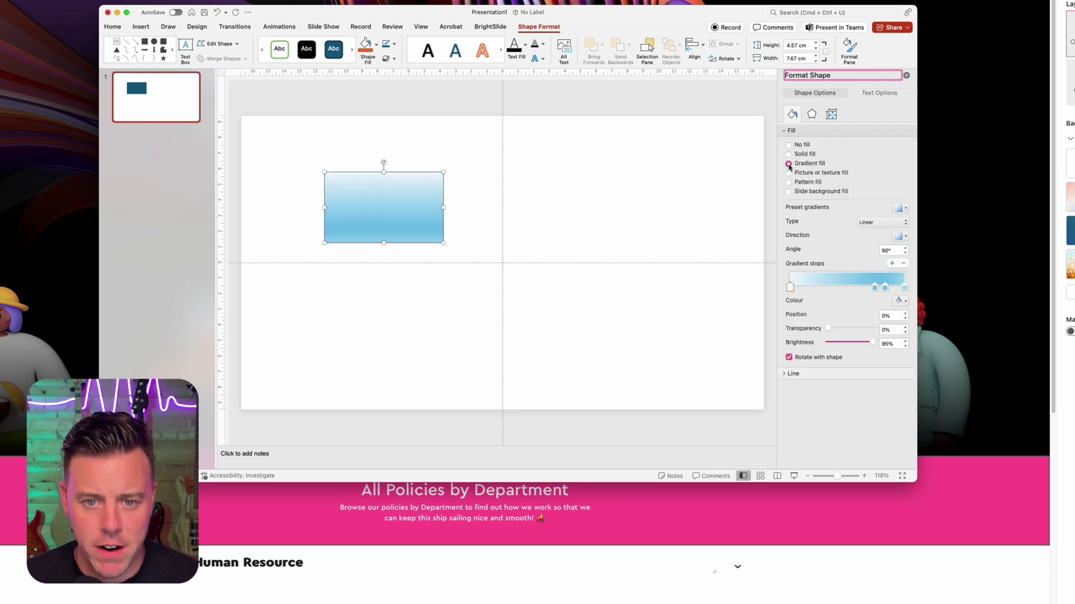
pyautogui.click(873, 222)
pyautogui.click(871, 233)
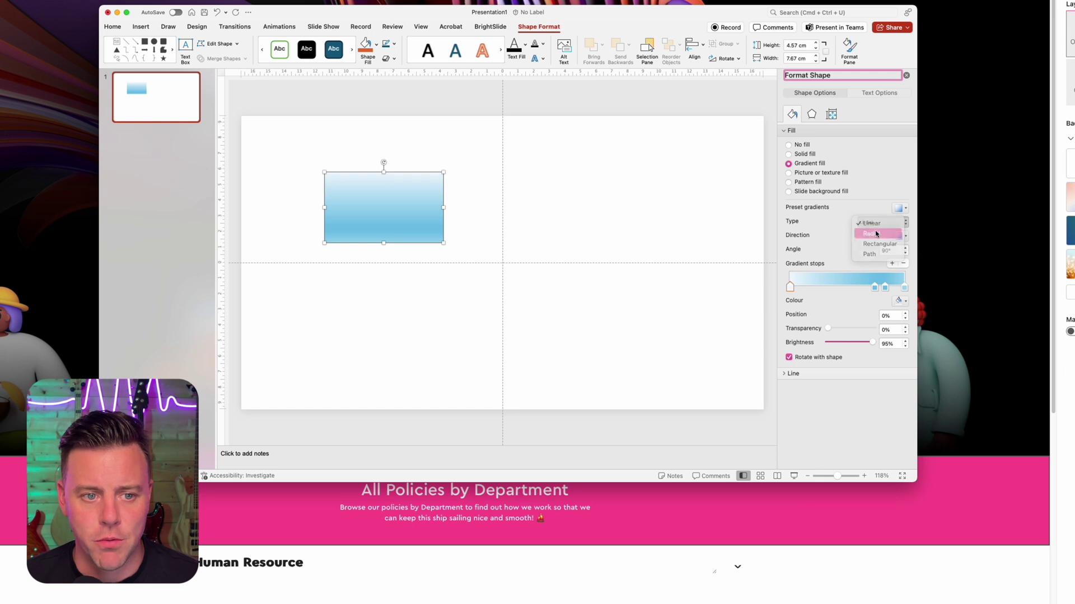
pyautogui.click(875, 288)
pyautogui.moveTo(875, 289); pyautogui.dragTo(857, 313)
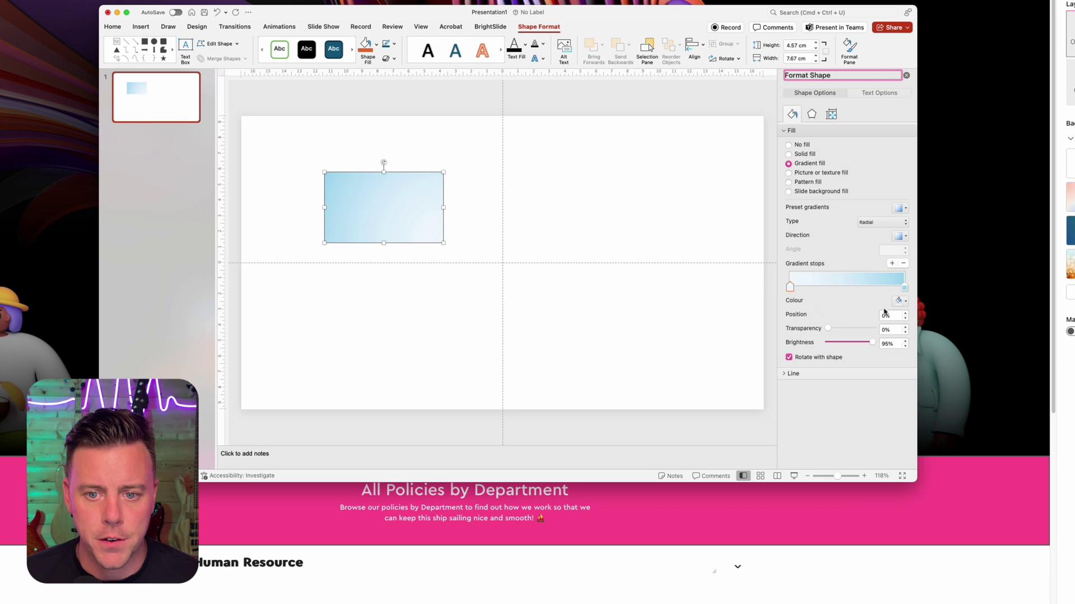
# - Set the first gradient stop to a custom colour with hex code FF00D6
pyautogui.click(899, 300)
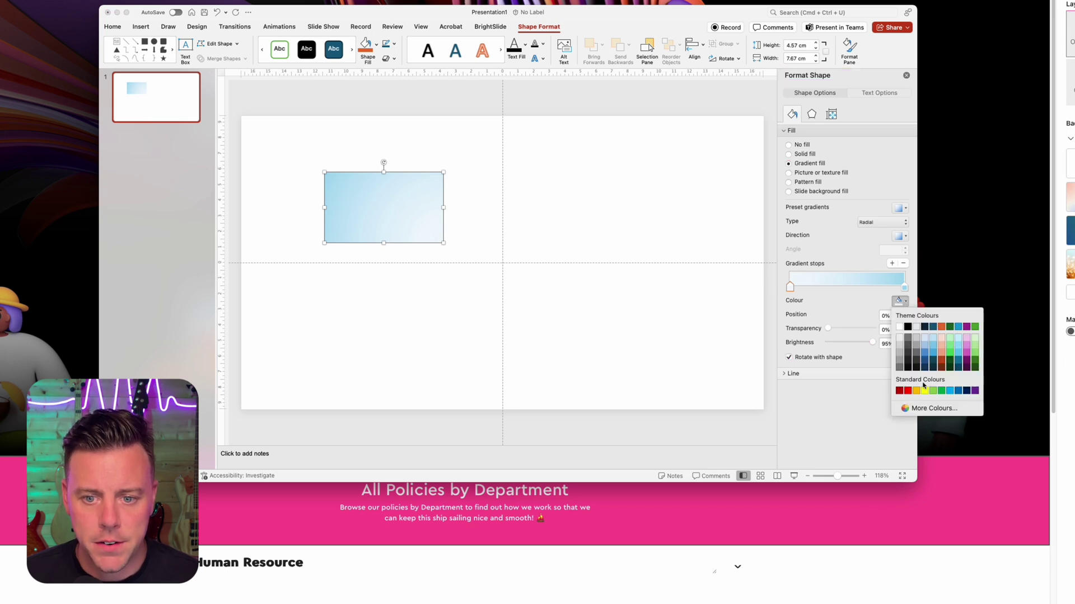
pyautogui.click(923, 410)
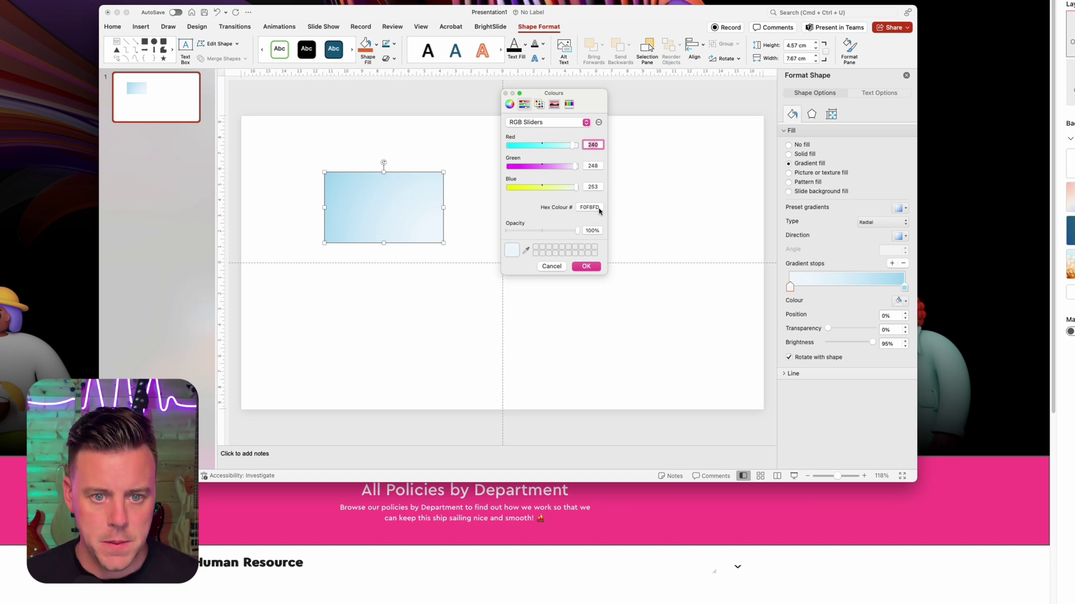
pyautogui.click(582, 209)
pyautogui.press('super+v')
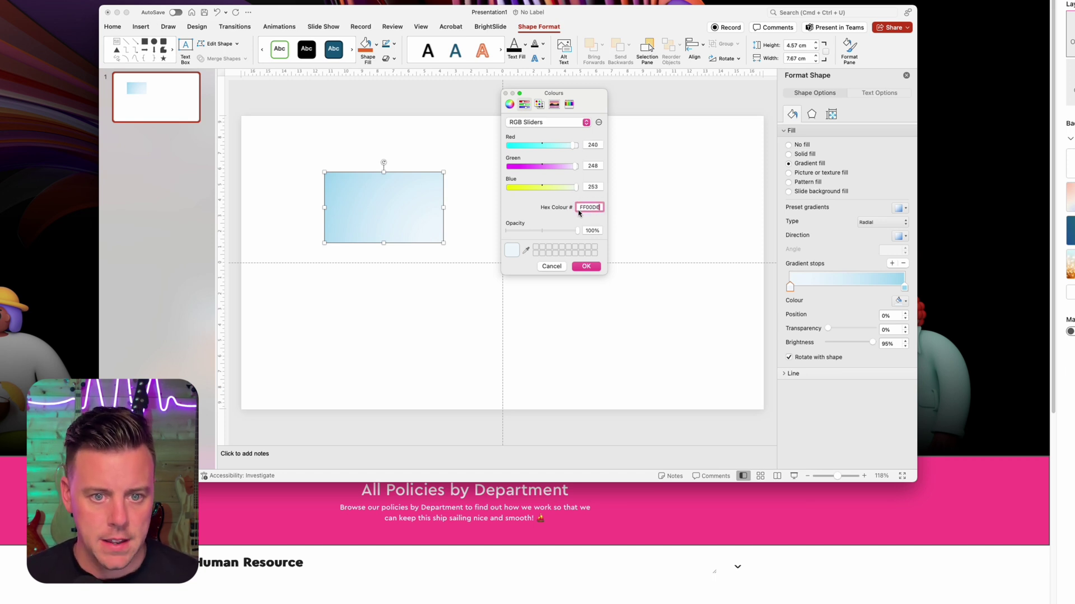
pyautogui.click(586, 267)
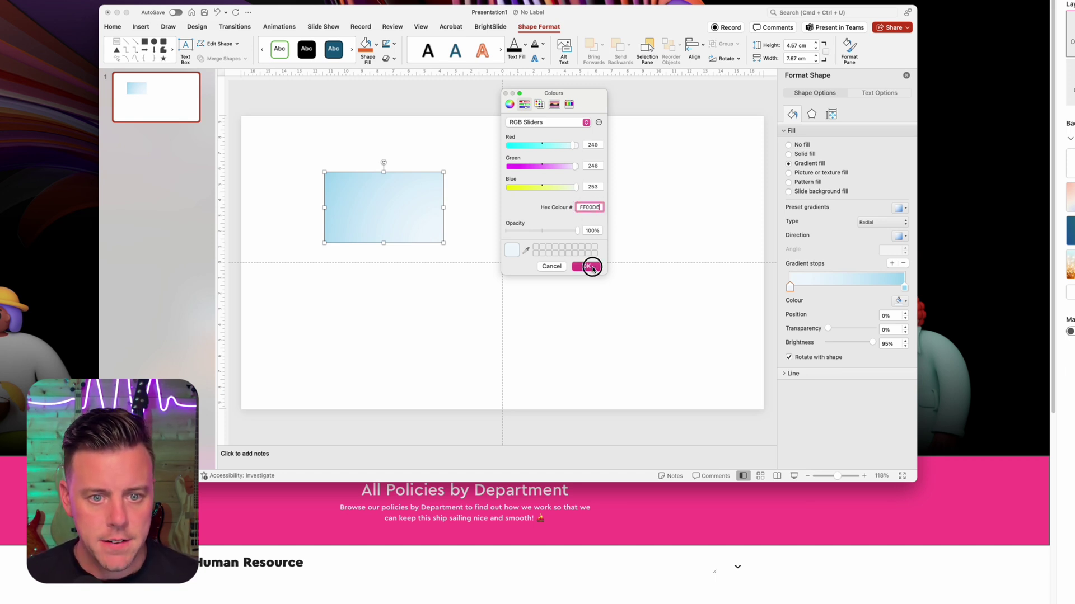
# - Set the last gradient stop to the custom hex colour FF006F and deselect the rectangle
pyautogui.click(903, 288)
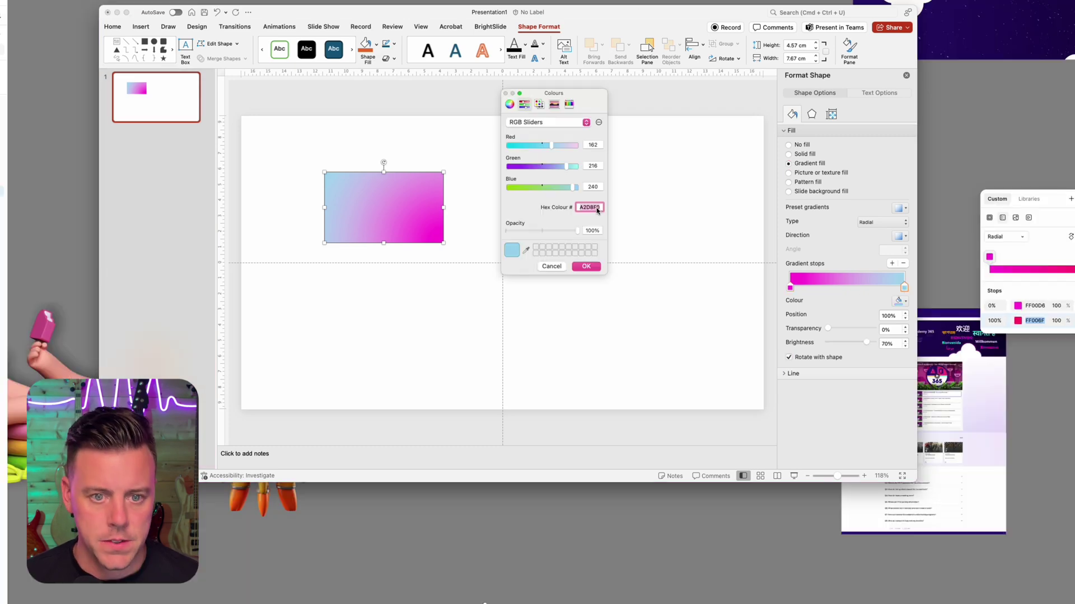
pyautogui.write('FF006F')
pyautogui.press('Return')
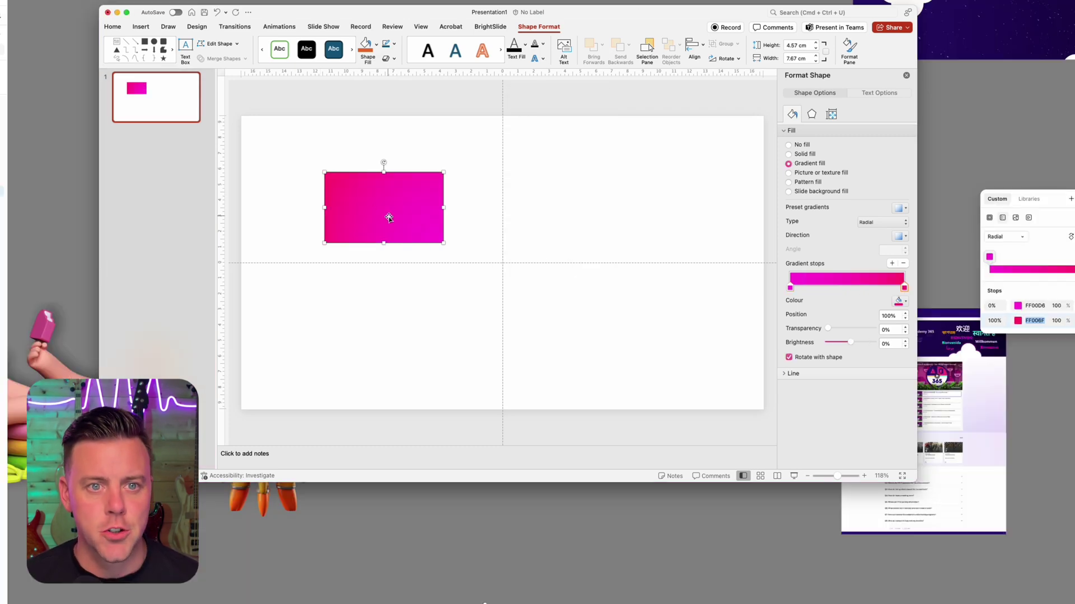
pyautogui.click(564, 218)
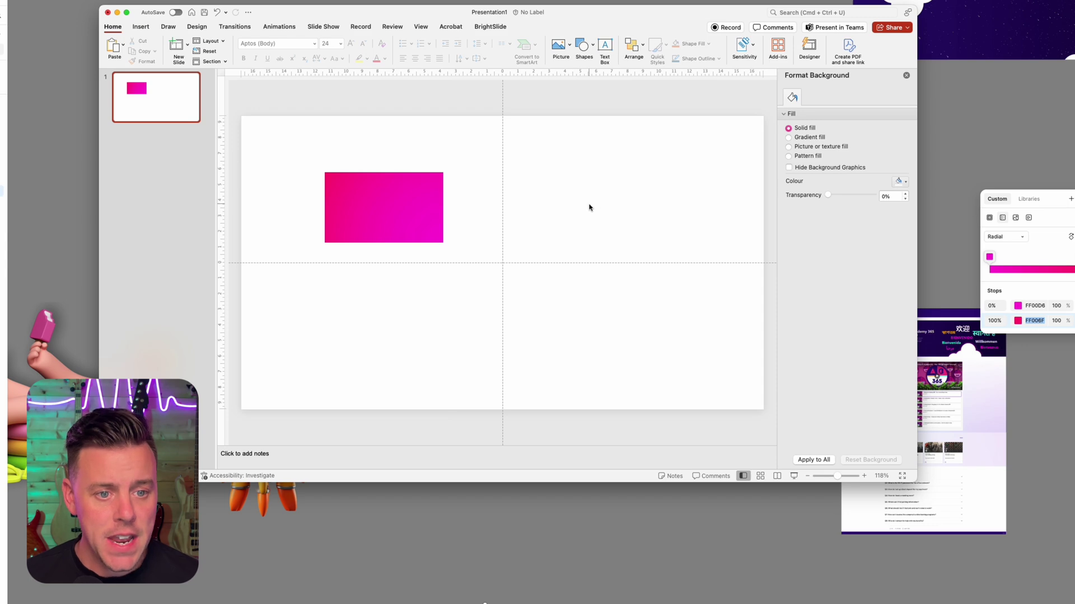
# - Save the gradient rectangle as a PNG picture named Gradient BG 2 in the Build Images folder
pyautogui.rightClick(383, 201)
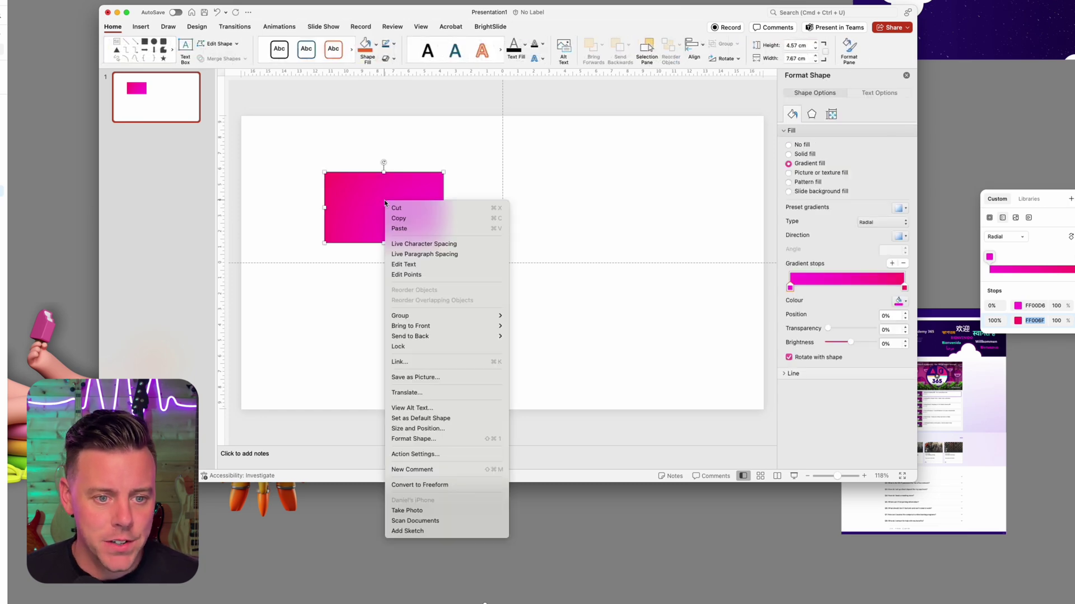
pyautogui.click(408, 377)
pyautogui.write('G')
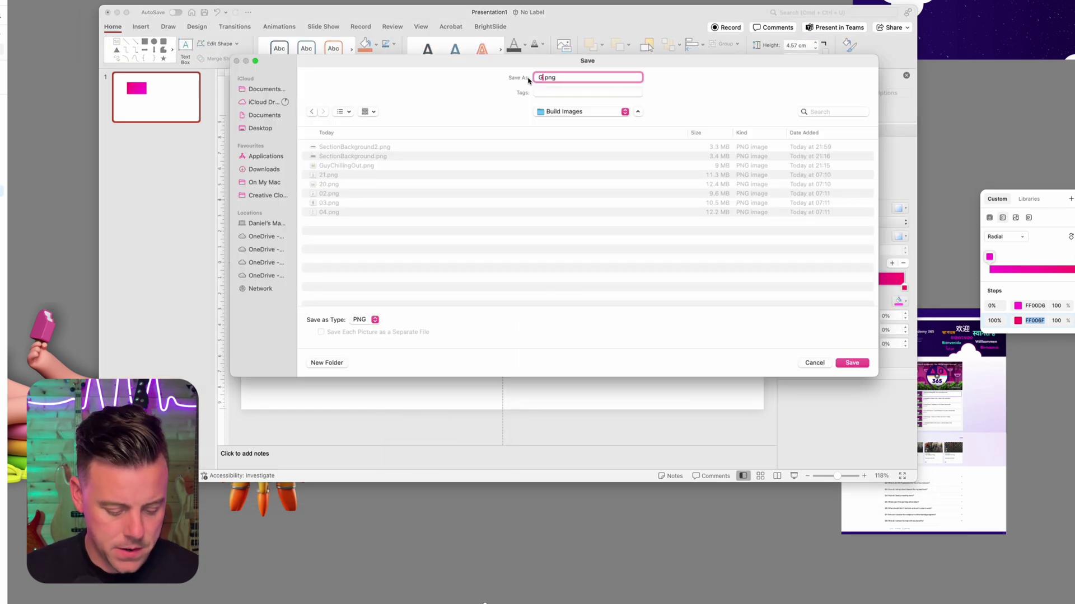
pyautogui.write('radient BG')
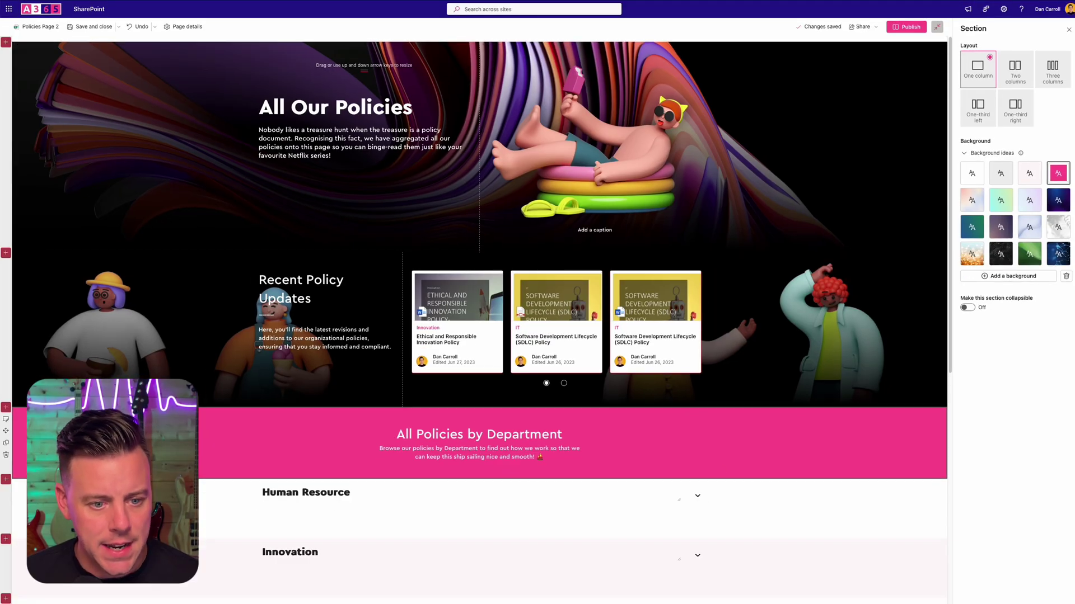
# - Upload Gradient BG 2.png from the Build Images folder as the All Policies by Department section's background image
pyautogui.click(1017, 276)
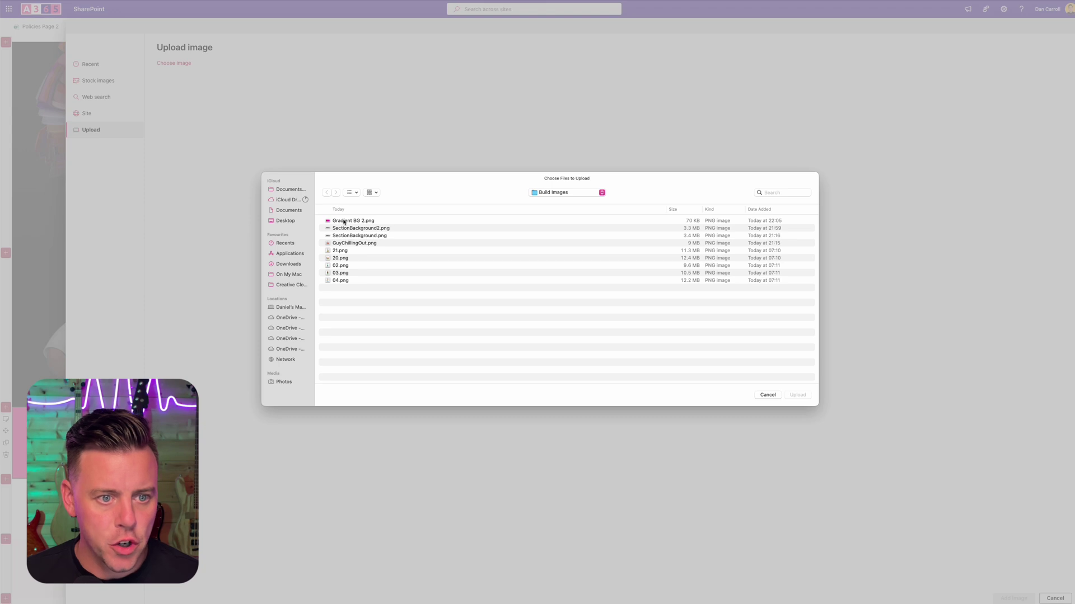
pyautogui.click(342, 222)
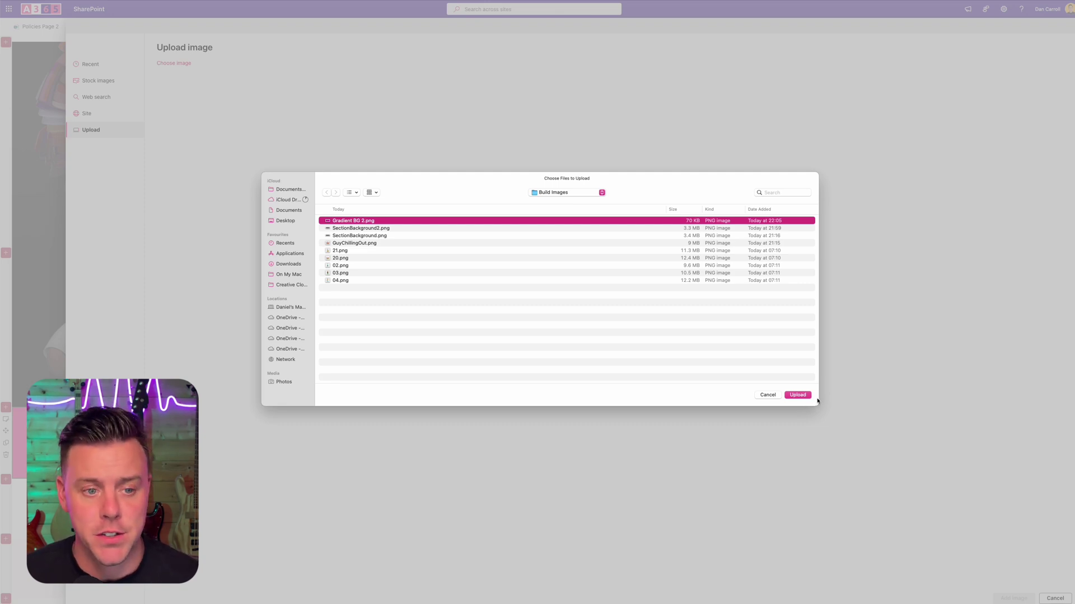
pyautogui.click(797, 395)
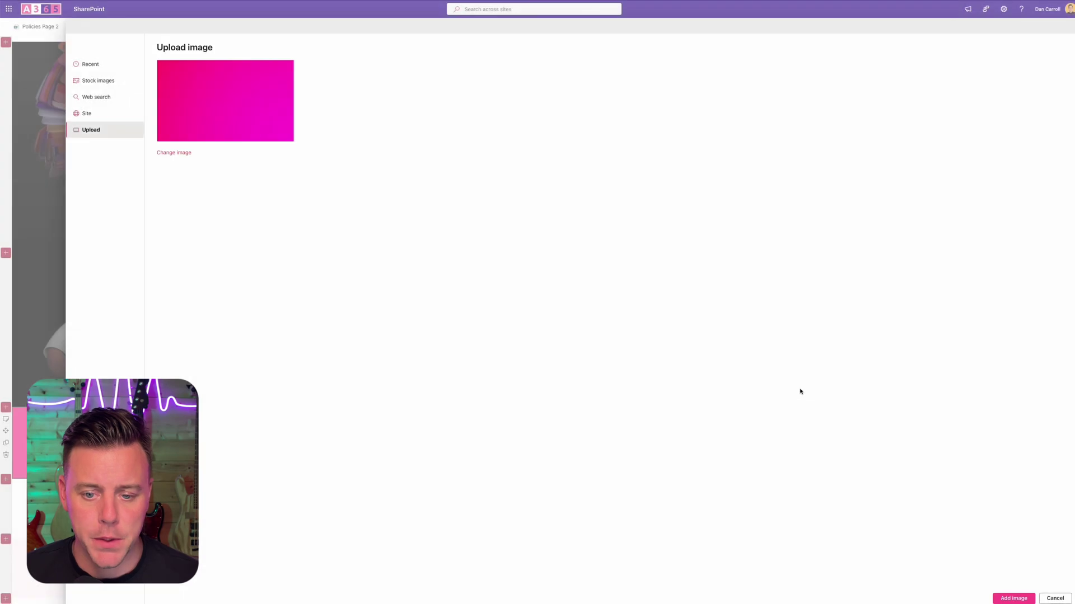
pyautogui.press('Return')
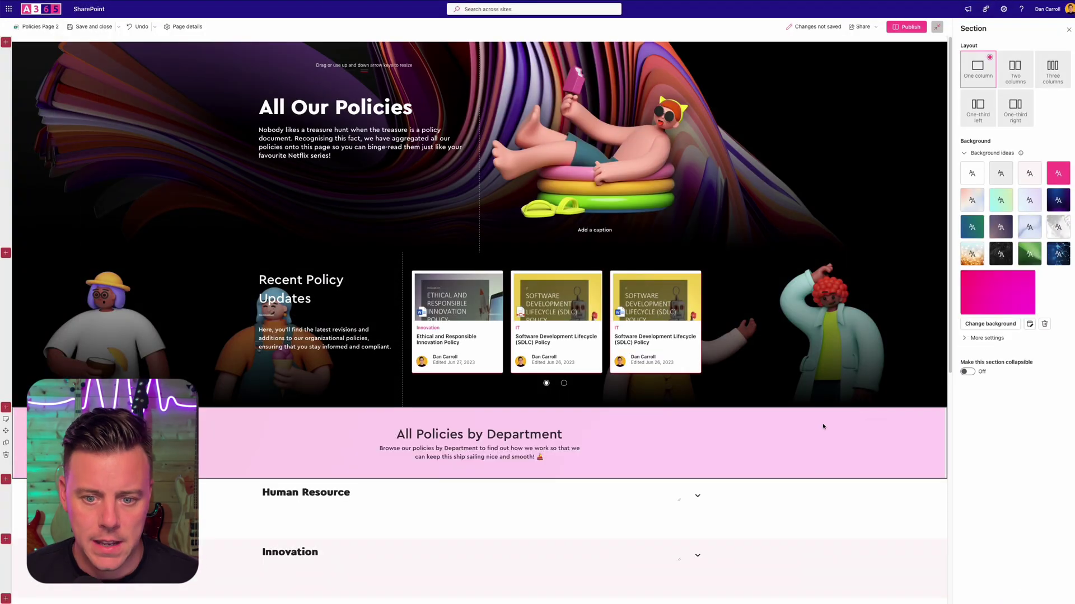
# - Lower the section background's overlay opacity to 0 and set its overlay colour to black
pyautogui.click(941, 347)
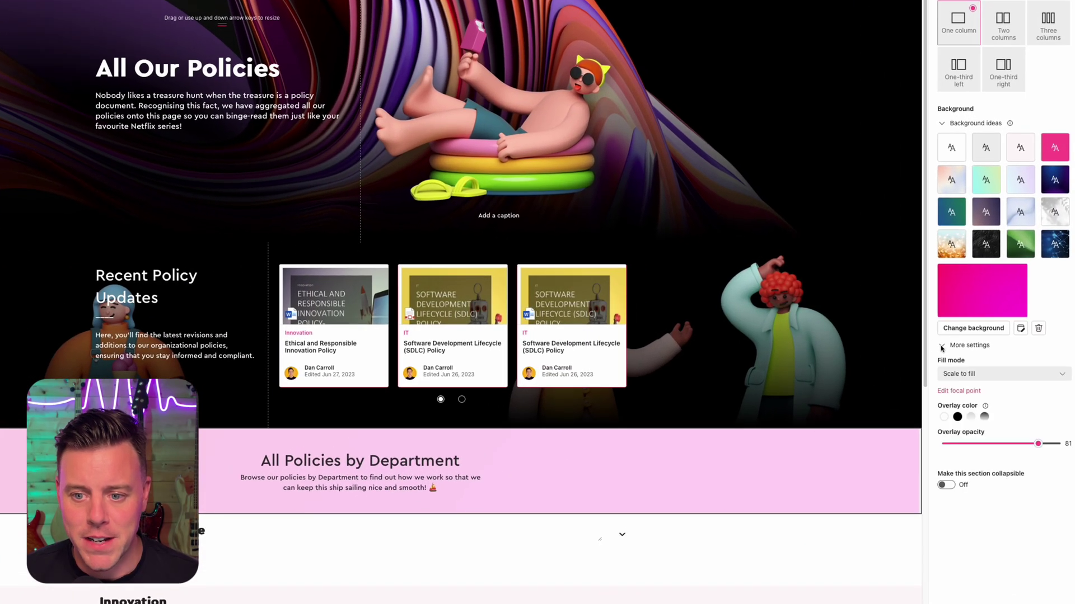
pyautogui.moveTo(1035, 446); pyautogui.dragTo(944, 445)
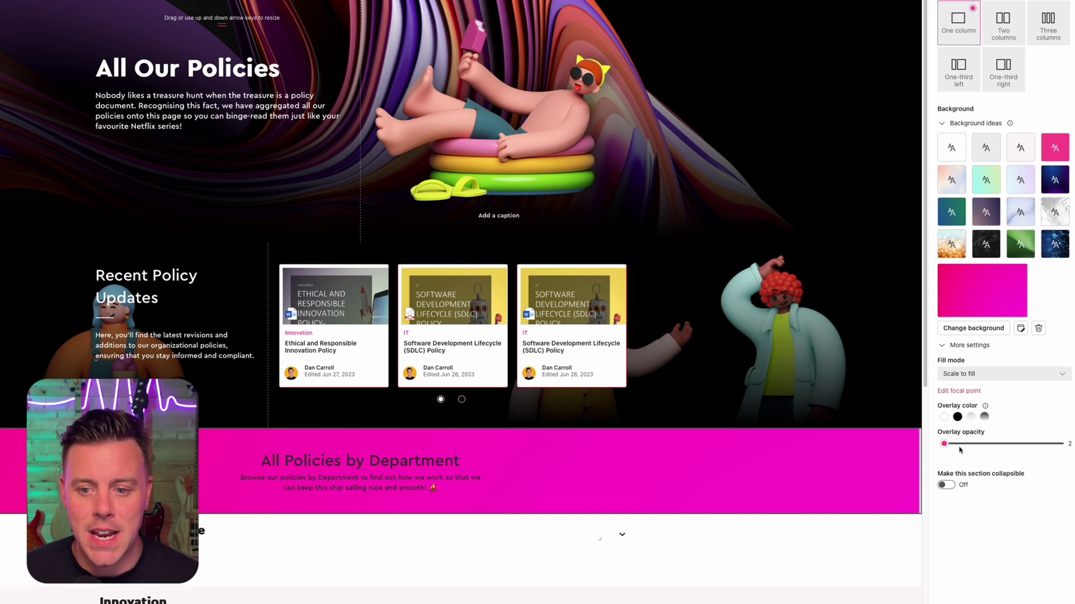
pyautogui.moveTo(944, 446); pyautogui.dragTo(939, 447)
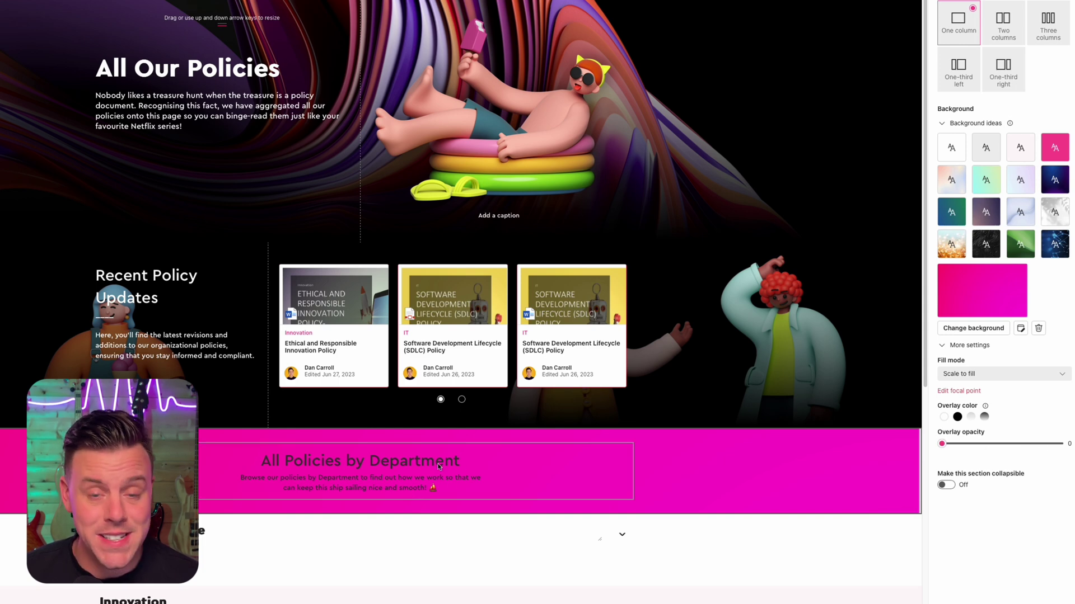
pyautogui.click(957, 417)
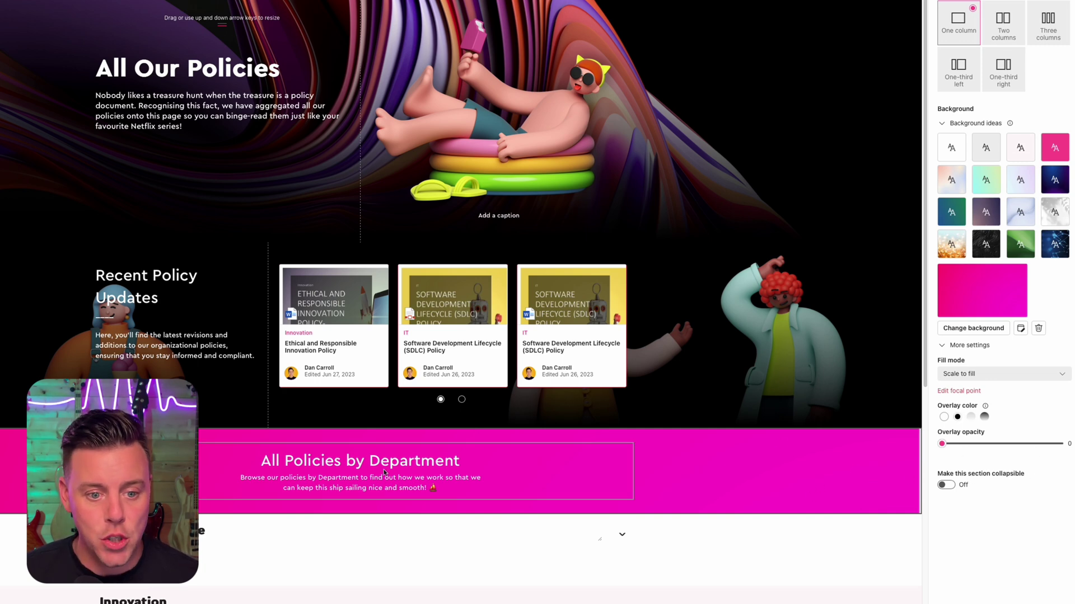
# - Apply the Heading 2 style to the All Policies by Department title text
pyautogui.click(408, 466)
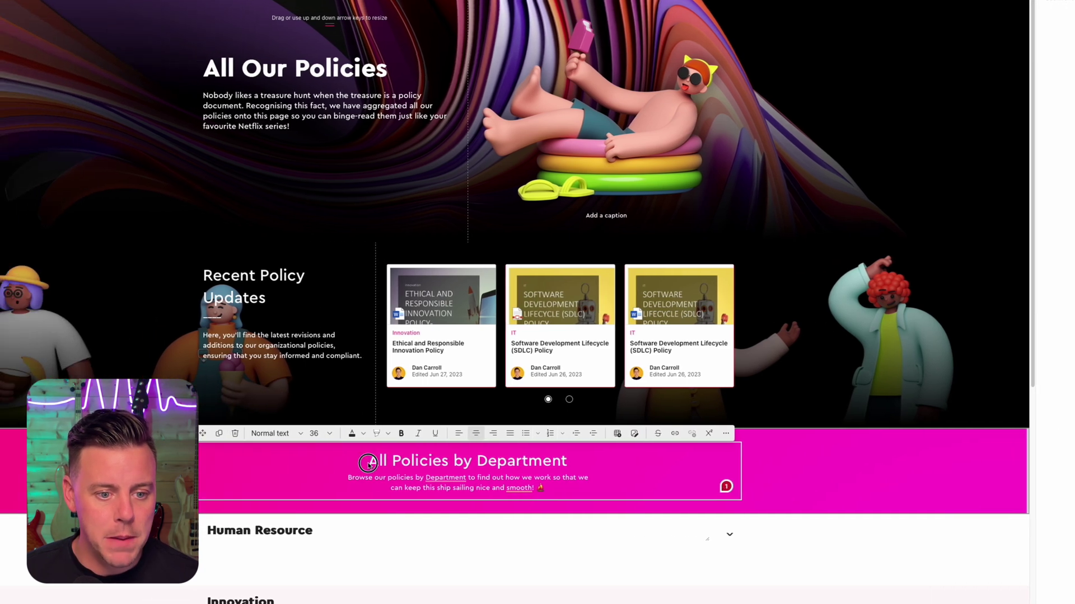
pyautogui.moveTo(365, 461); pyautogui.dragTo(535, 458)
pyautogui.click(276, 433)
pyautogui.click(289, 449)
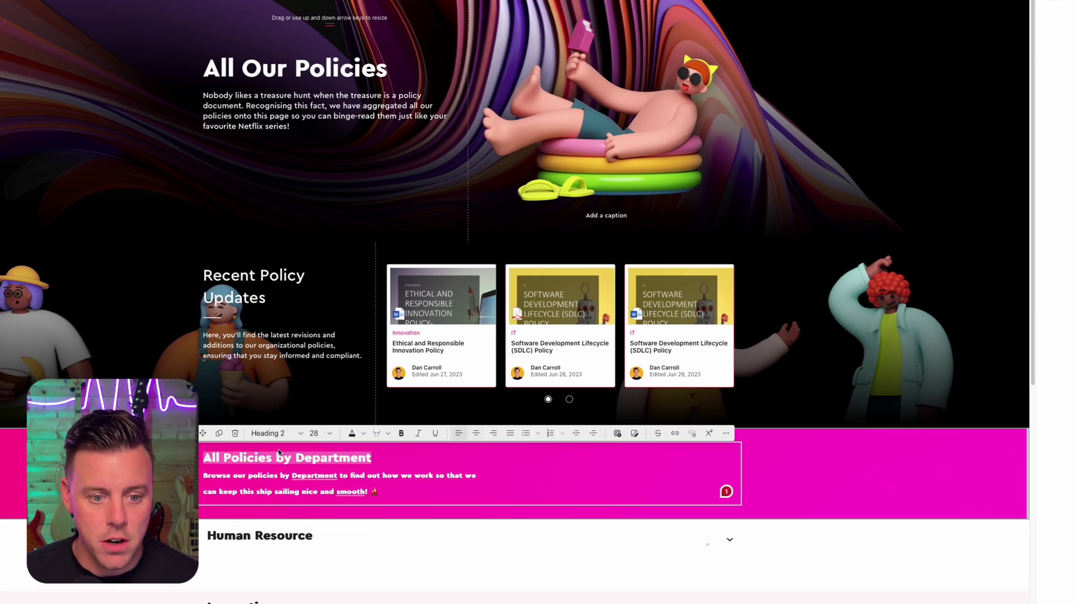
# - Set the two-line description beneath the All Policies by Department title to the Normal text style
pyautogui.moveTo(380, 508); pyautogui.dragTo(203, 493)
pyautogui.click(202, 495)
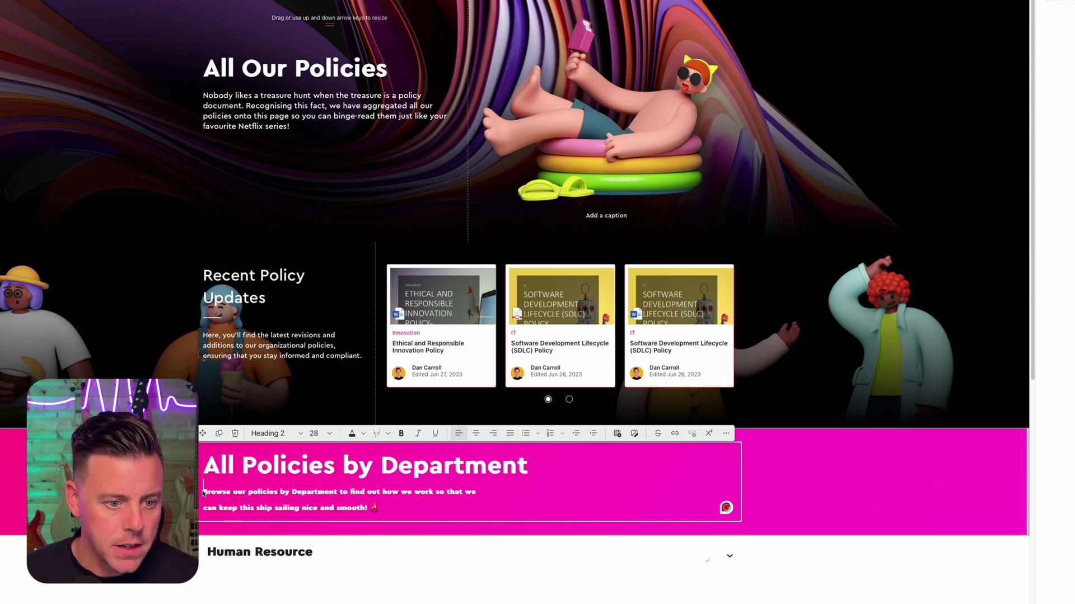
pyautogui.press('BackSpace')
pyautogui.hotkey('ctrl', 'z')
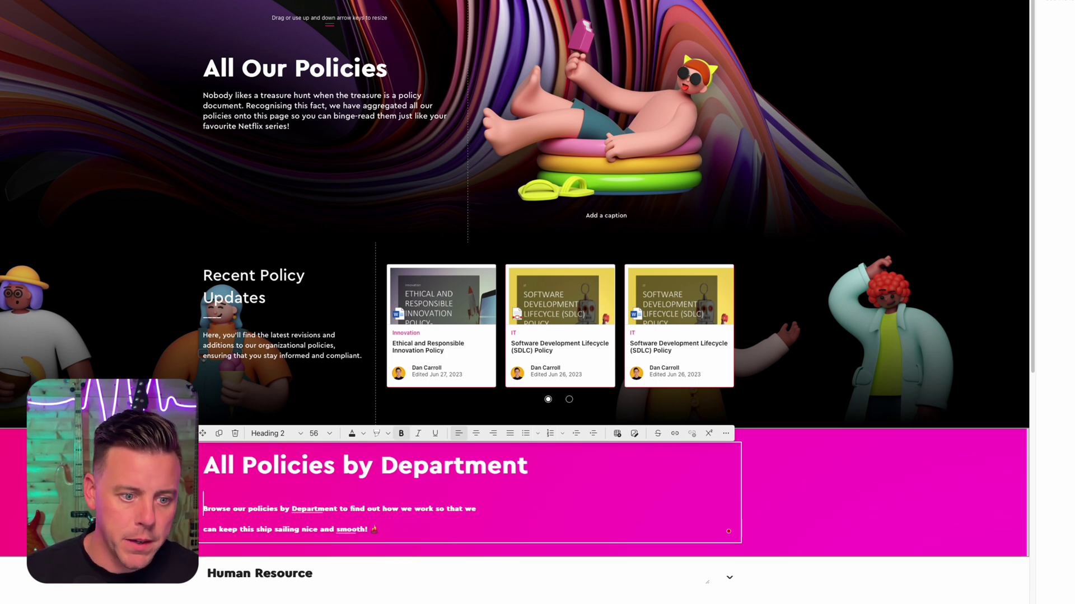
pyautogui.moveTo(377, 512); pyautogui.dragTo(202, 497)
pyautogui.click(275, 433)
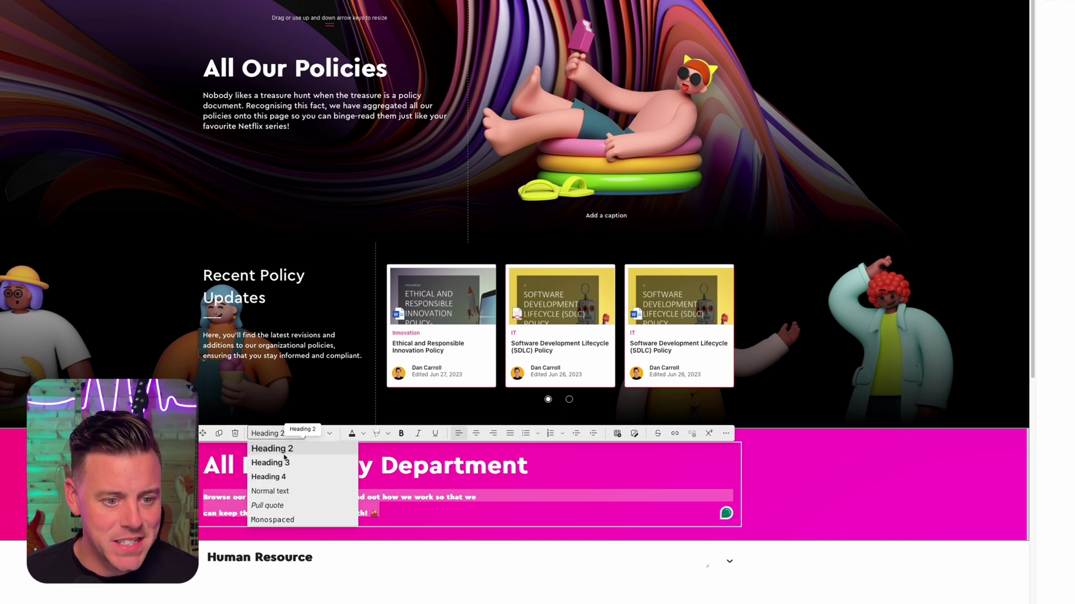
pyautogui.click(280, 491)
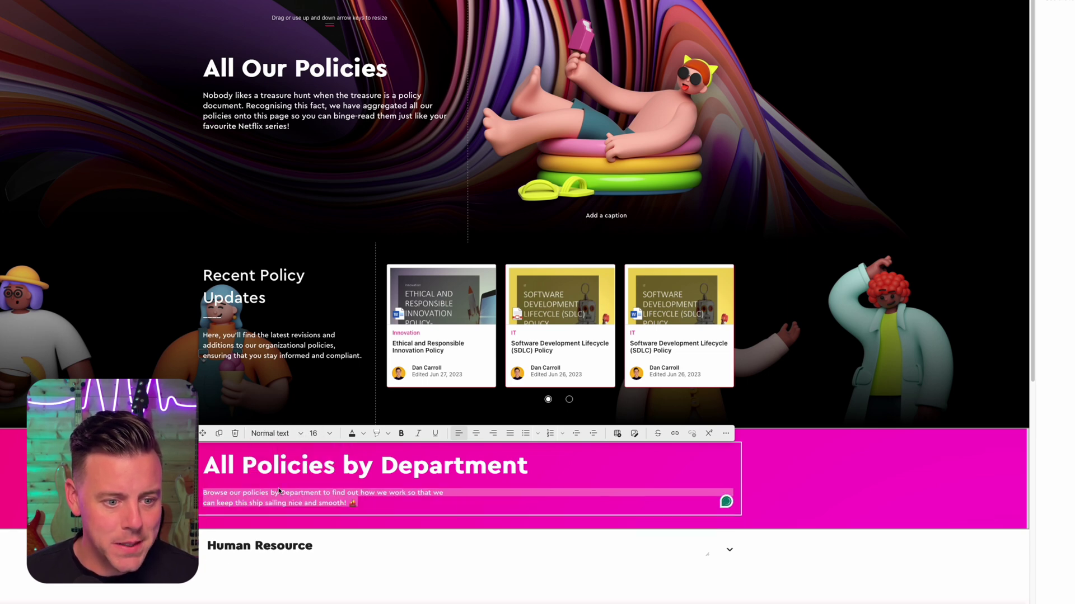
# - Set the All Policies by Department description to font size 18 and centre-align the title and description
pyautogui.click(330, 435)
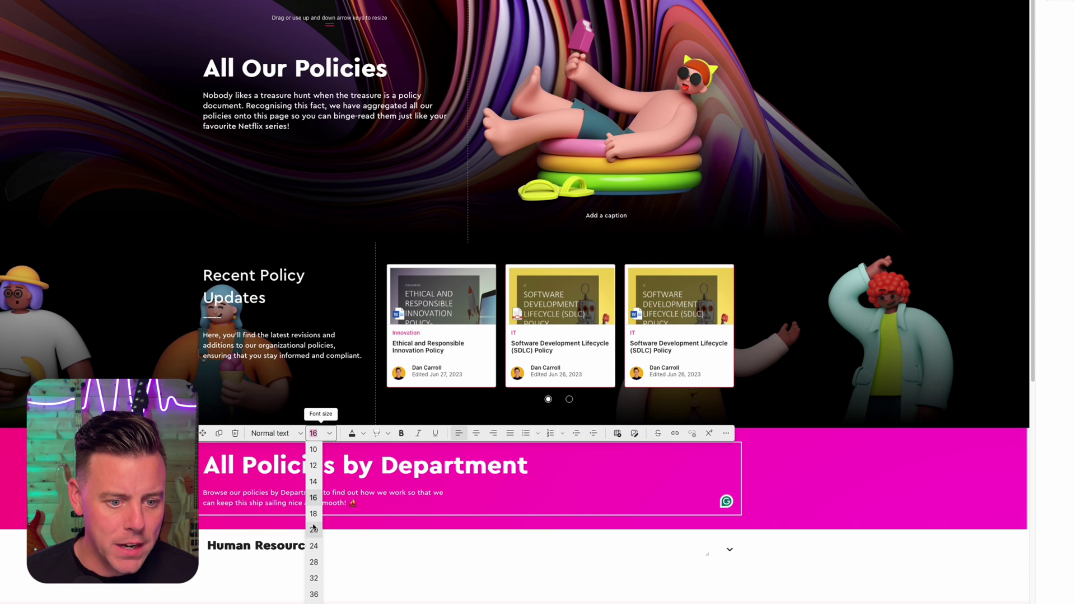
pyautogui.click(314, 514)
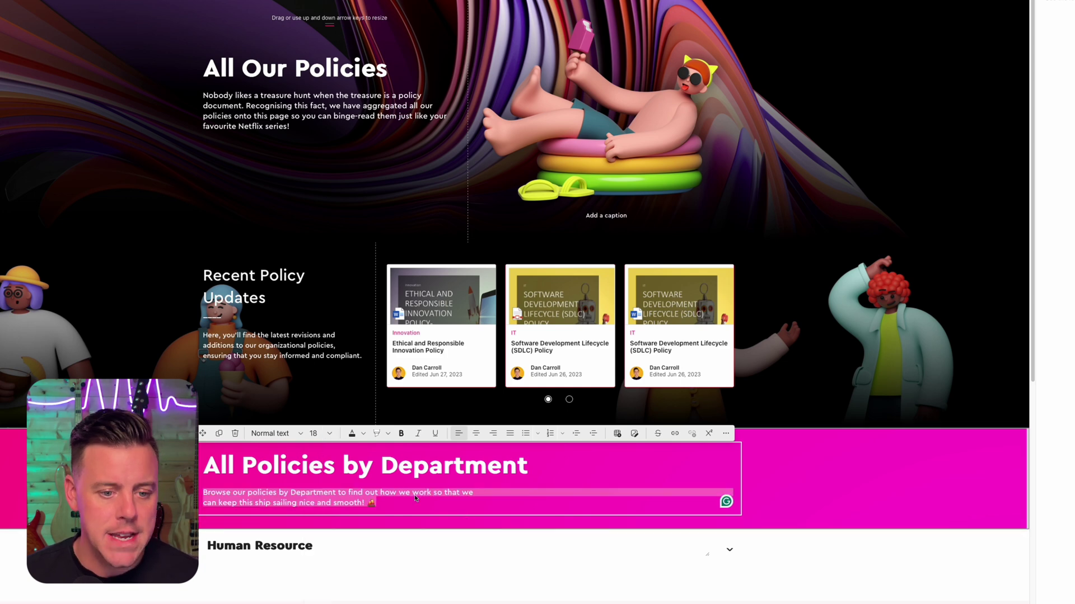
pyautogui.hotkey('ctrl', 'a')
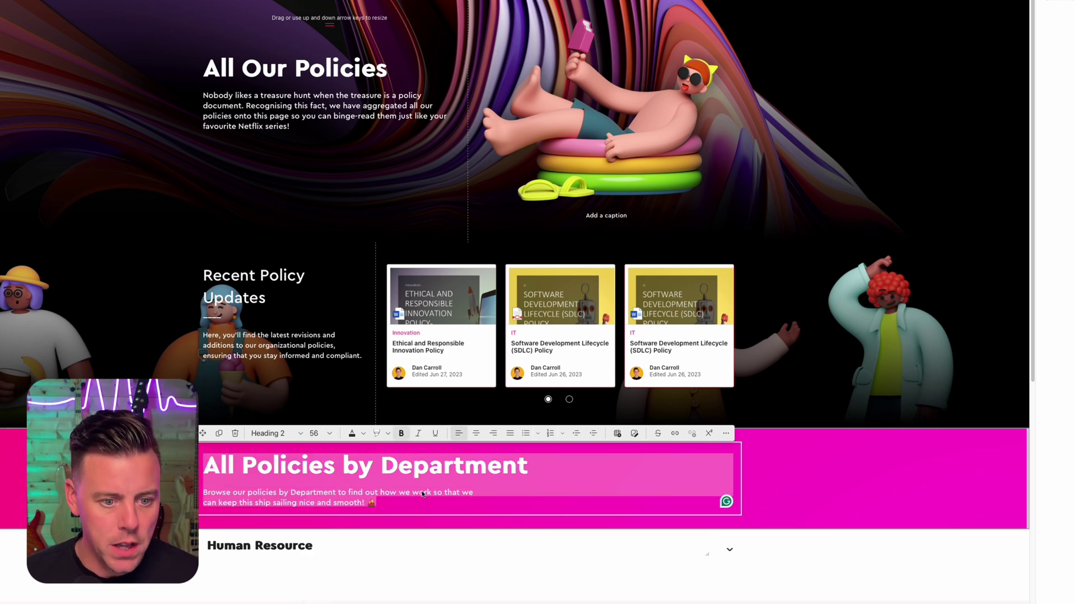
pyautogui.click(476, 435)
pyautogui.click(600, 472)
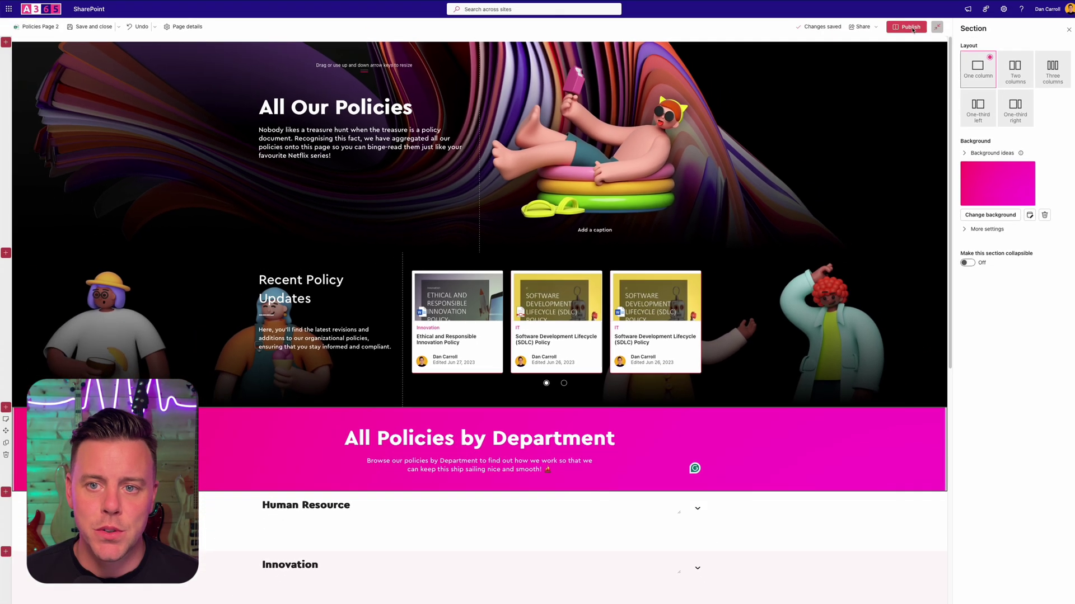
# - Publish the redesigned page and compare it with the original Our Policies page
pyautogui.click(911, 28)
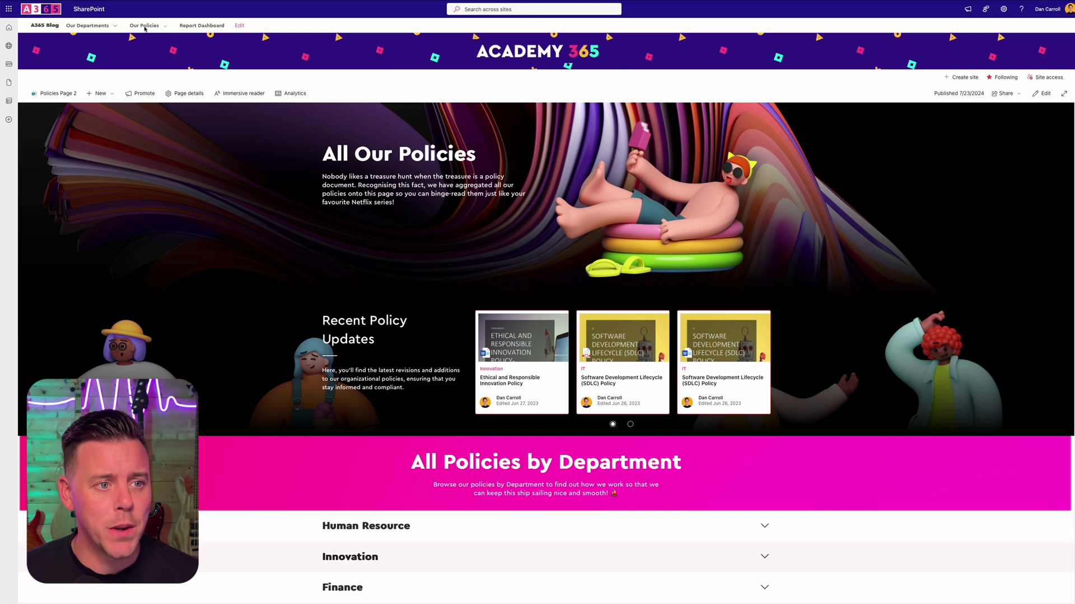
pyautogui.click(157, 43)
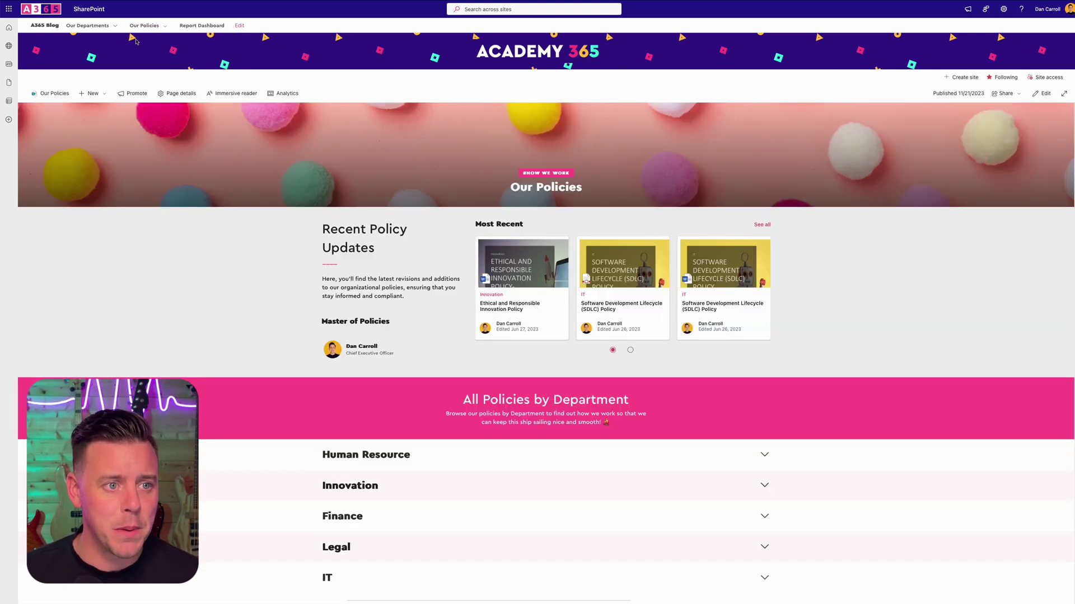
pyautogui.moveTo(155, 27)
pyautogui.click(159, 46)
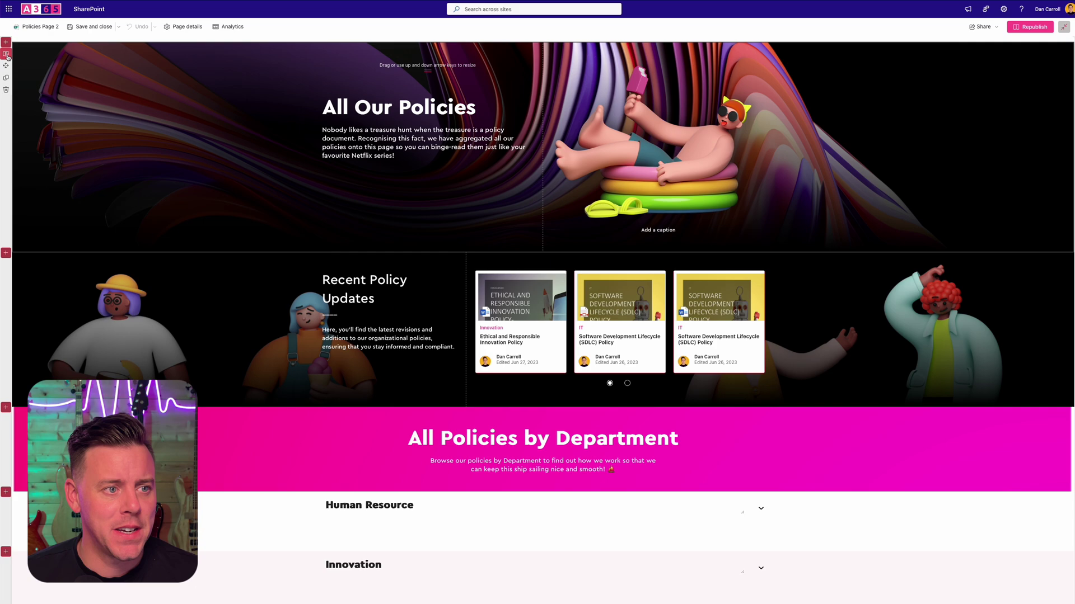
# - Replace the All Our Policies section background with the "mountain night" stock image of an orange-lit peak under a starry sky
pyautogui.click(520, 151)
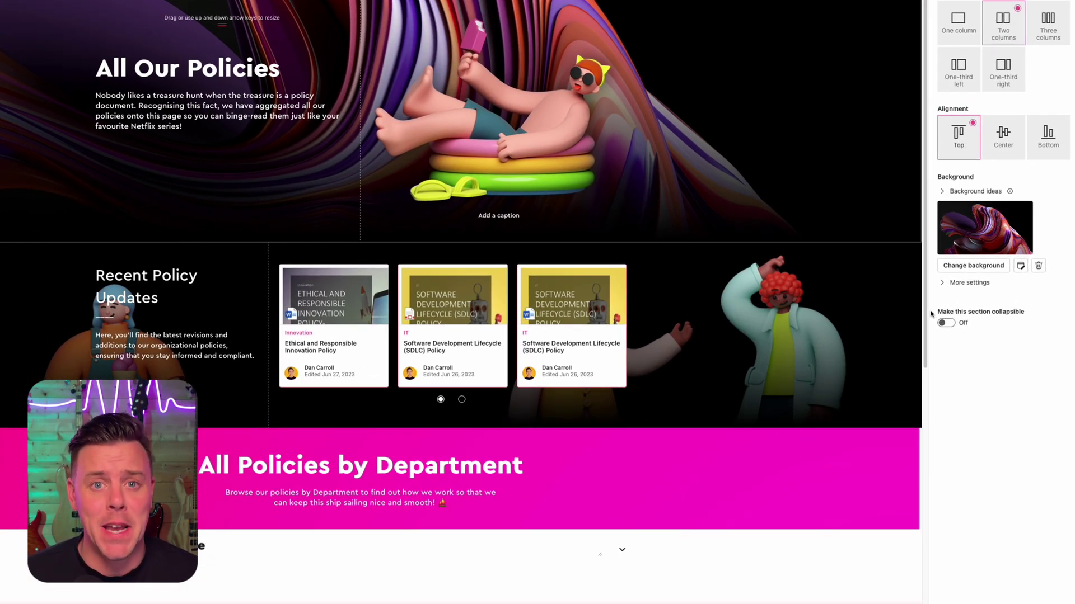
pyautogui.click(960, 266)
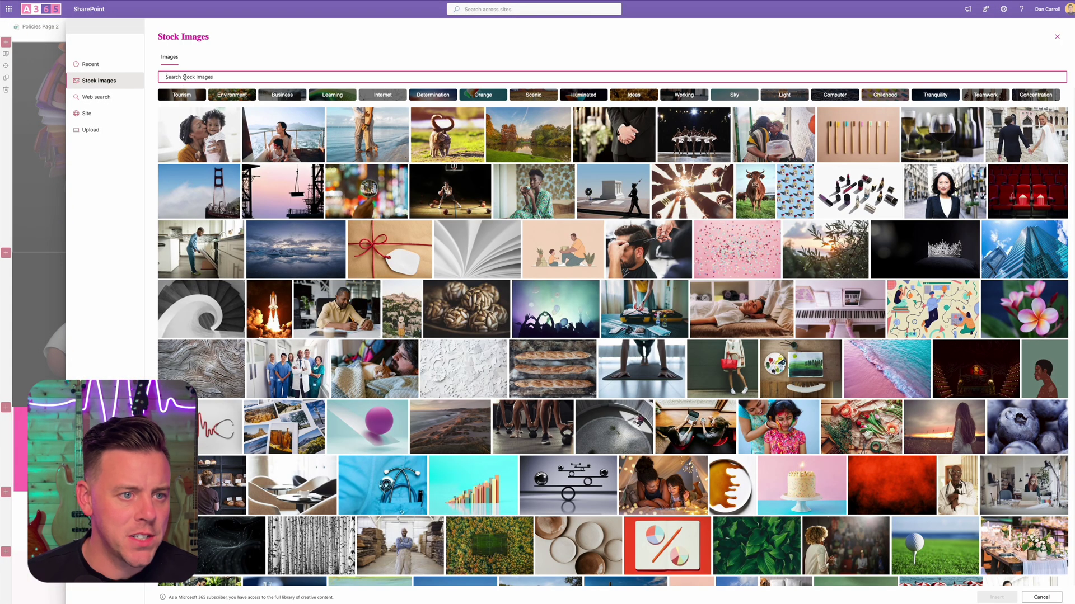
pyautogui.write('mountain night')
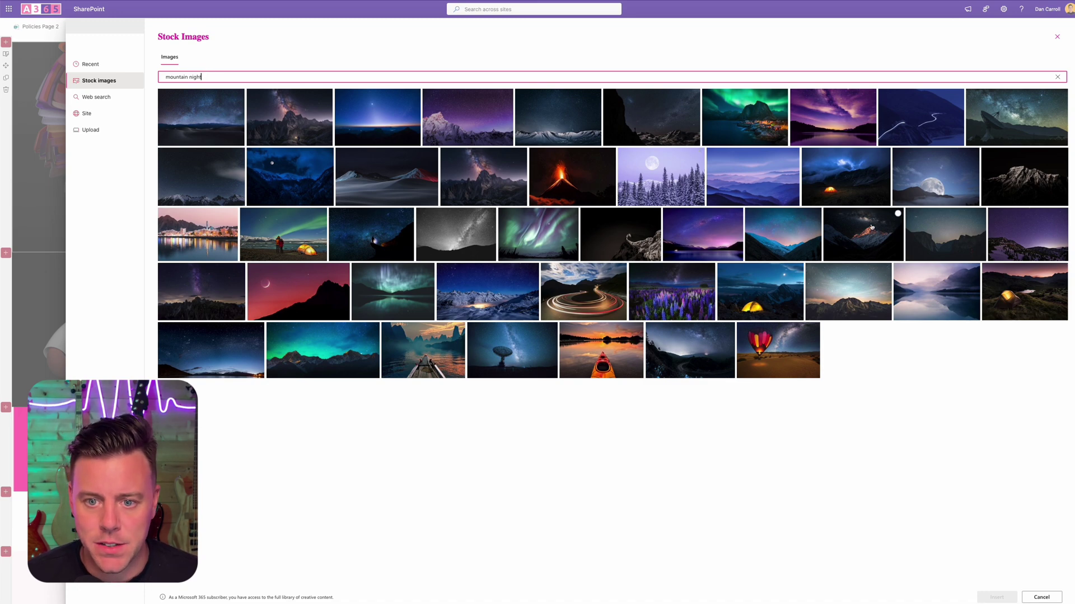
pyautogui.click(862, 240)
pyautogui.click(996, 597)
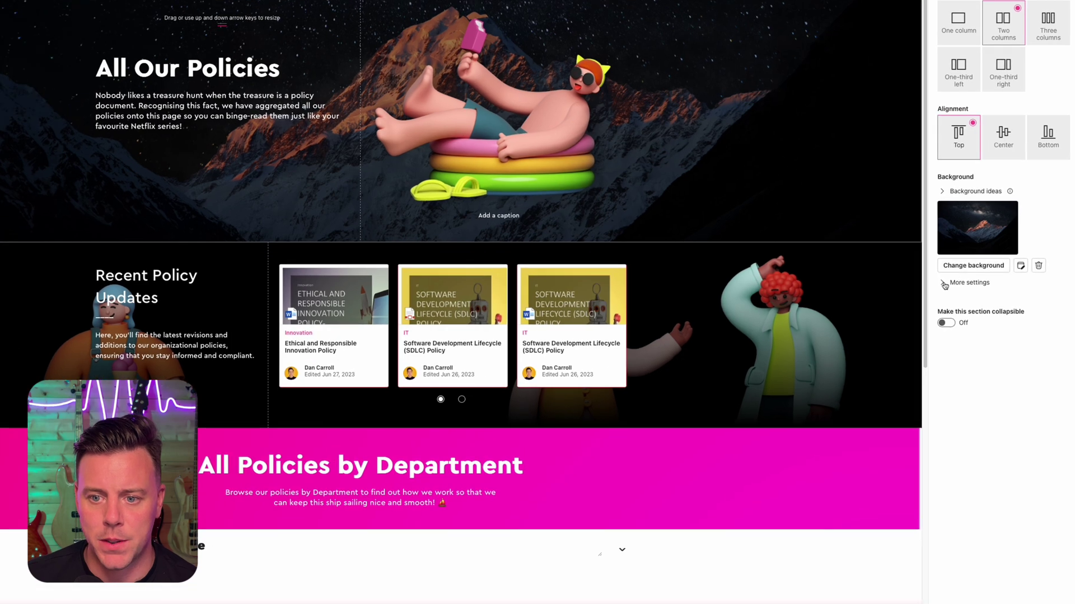
# - Give the mountain background a dark gradient overlay running bottom to top at 100 opacity
pyautogui.click(949, 283)
pyautogui.click(984, 356)
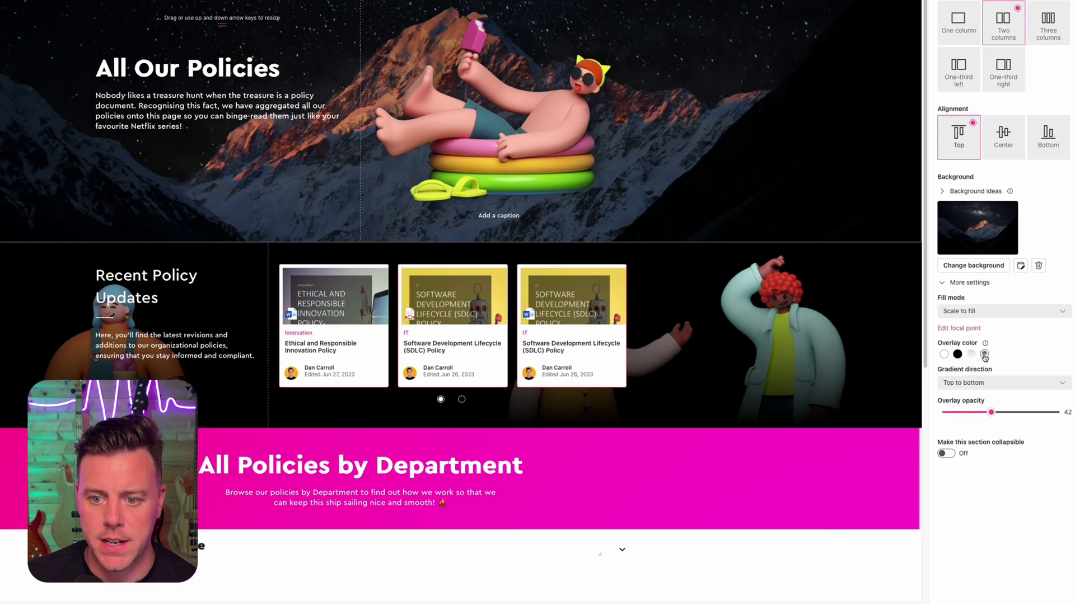
pyautogui.click(986, 382)
pyautogui.click(974, 417)
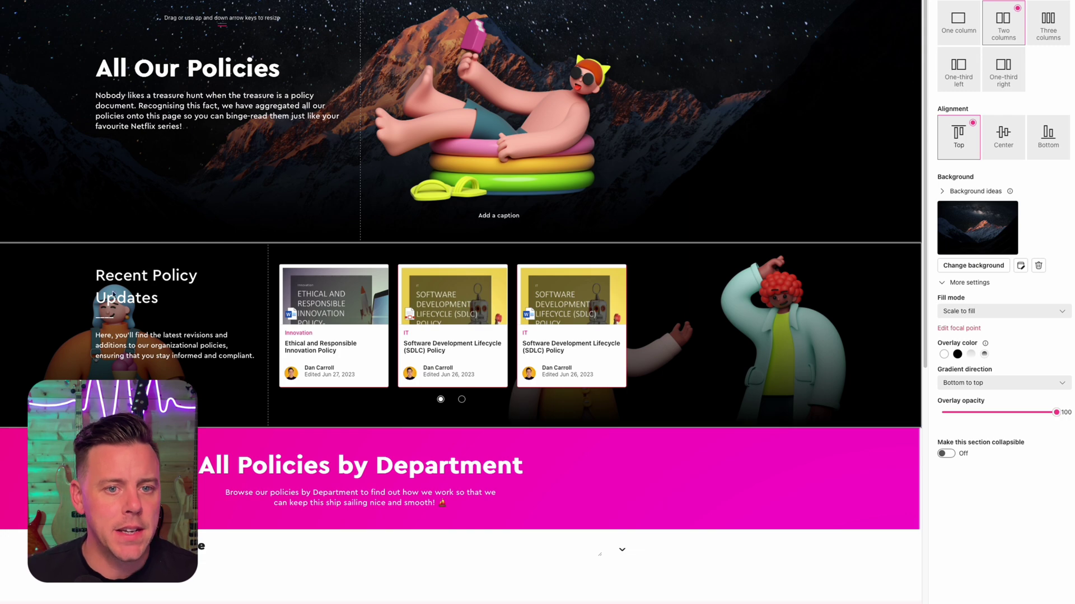
# - Replace the banner character with the "adventure" stock photo of a woman in a red jacket and give it a rounded asymmetrical shape
pyautogui.click(501, 107)
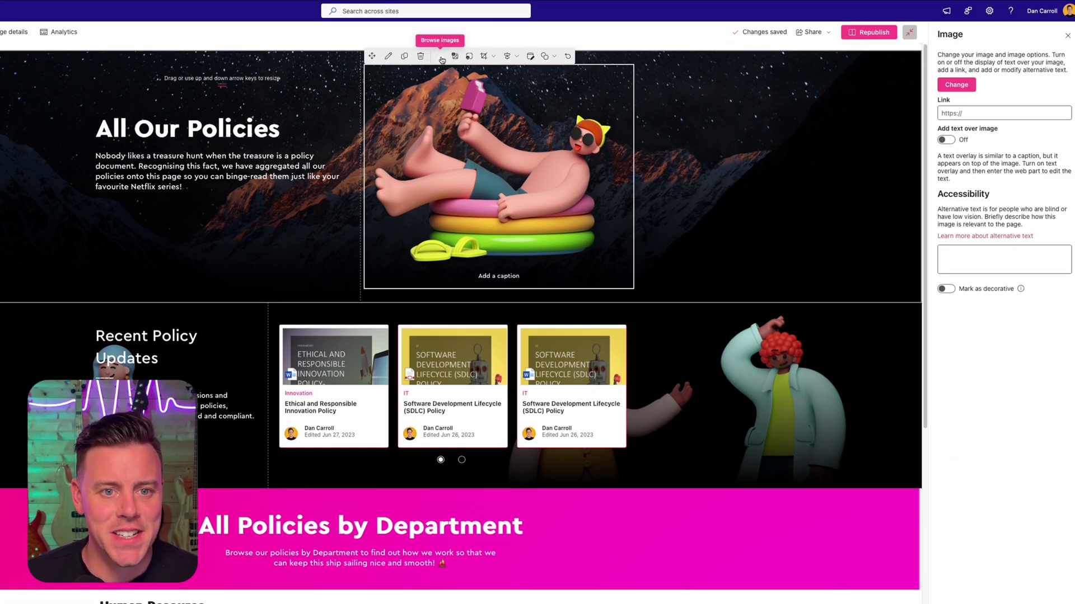
pyautogui.click(441, 56)
pyautogui.write('a')
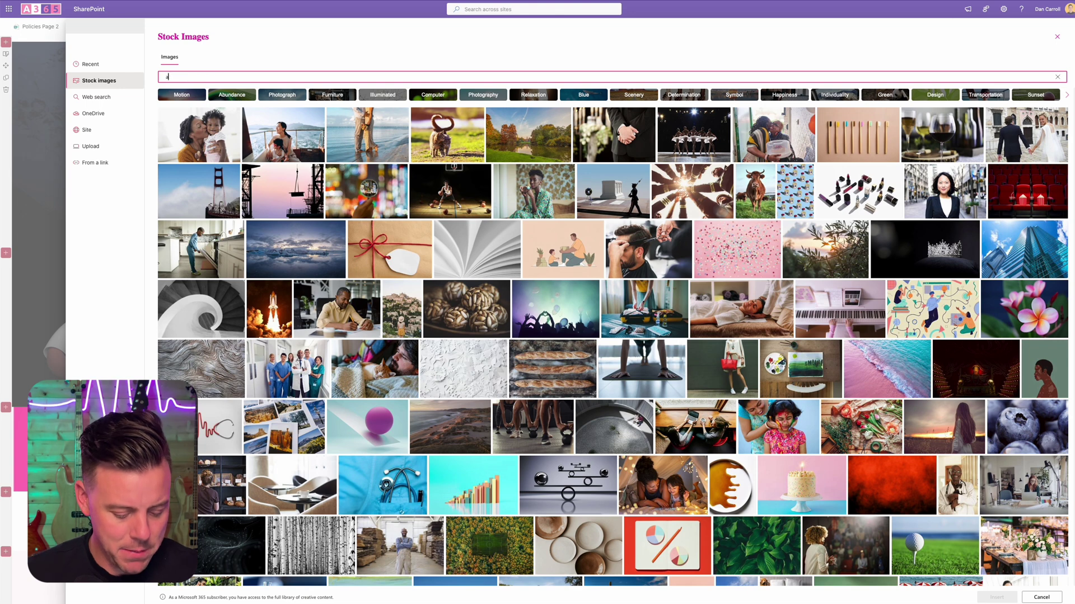
pyautogui.write('dventure')
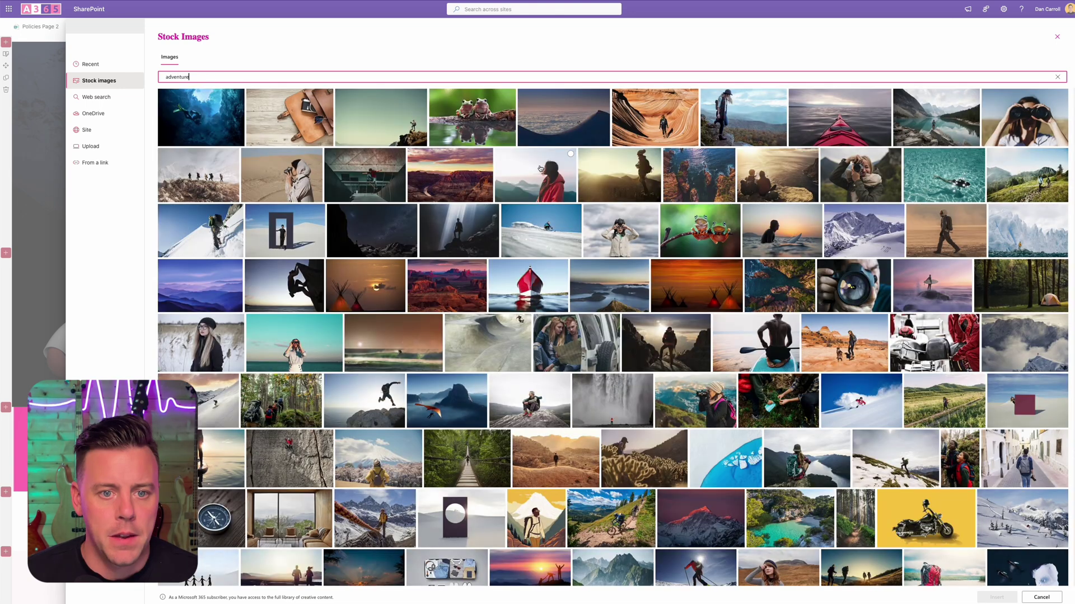
pyautogui.click(536, 175)
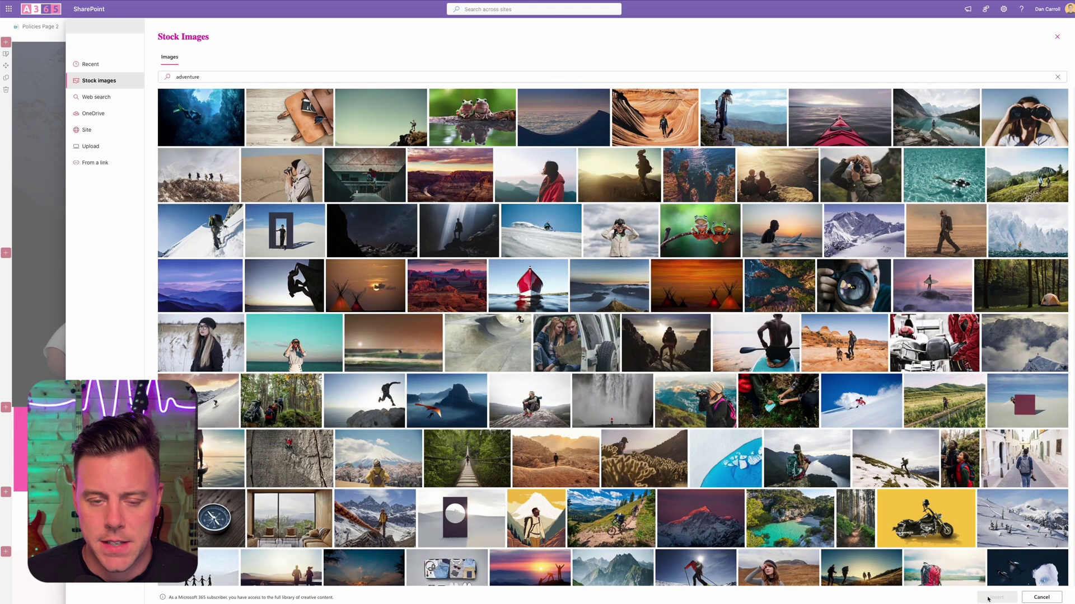
pyautogui.click(996, 597)
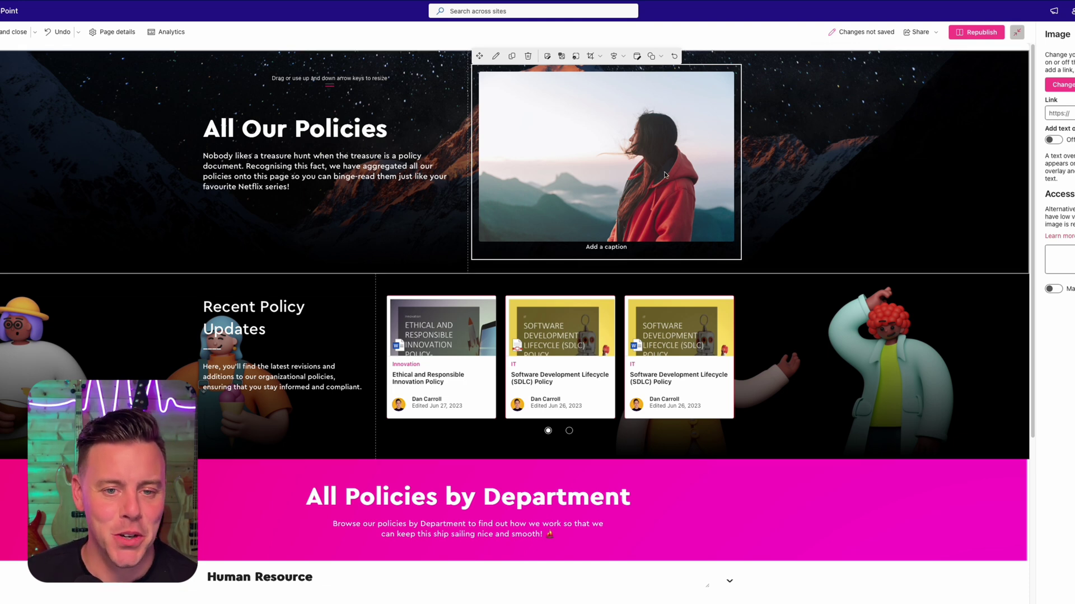
pyautogui.click(659, 57)
pyautogui.click(609, 152)
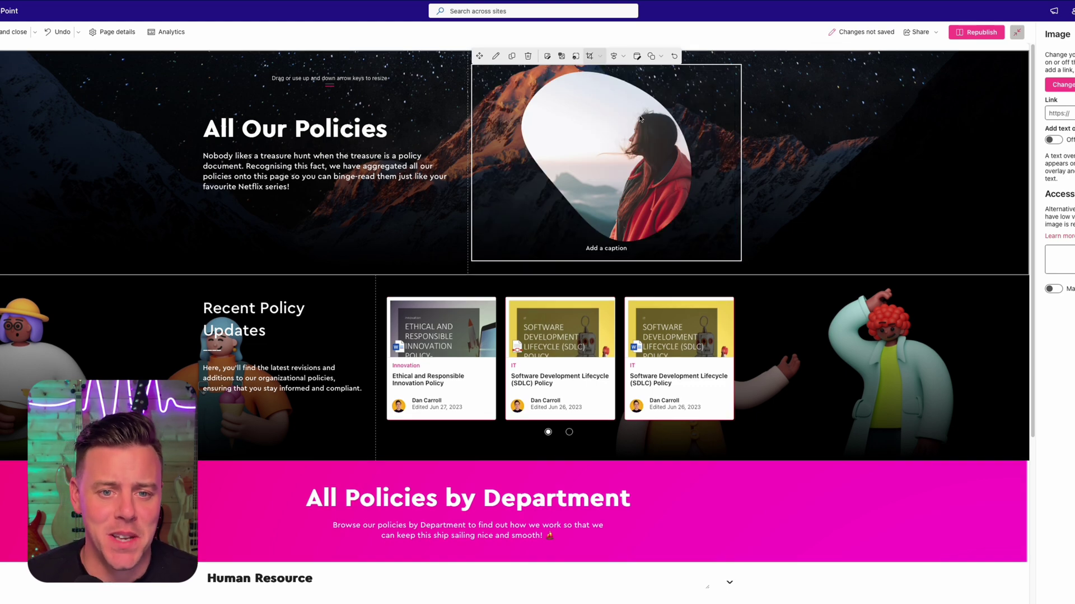
# - Replace the Recent Policy Updates section background with the "tent" stock image of a glowing yellow tent in hills at dusk
pyautogui.click(63, 355)
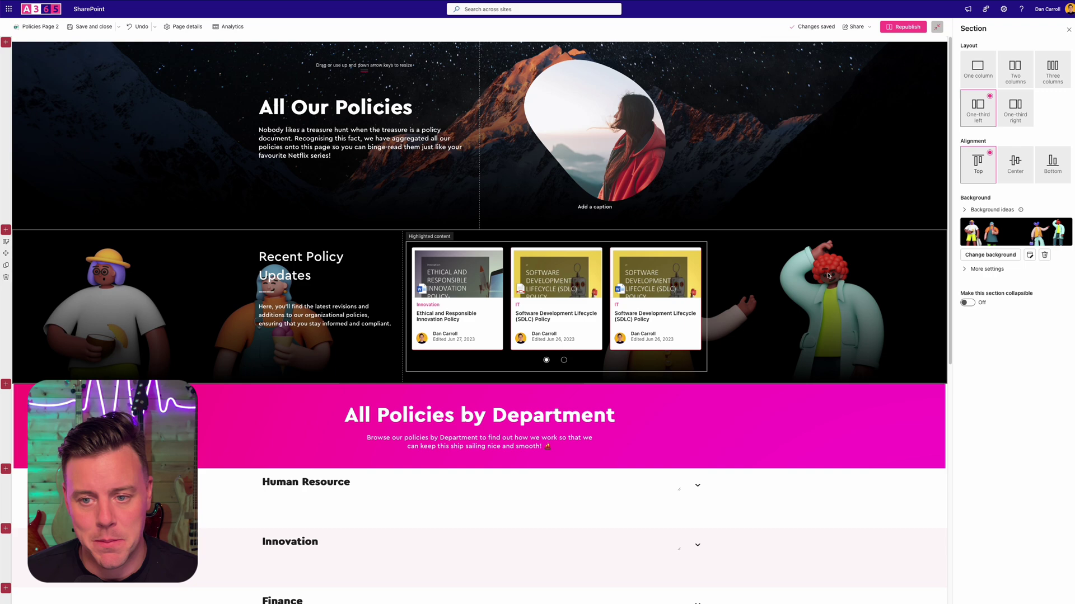
pyautogui.click(996, 257)
pyautogui.click(98, 80)
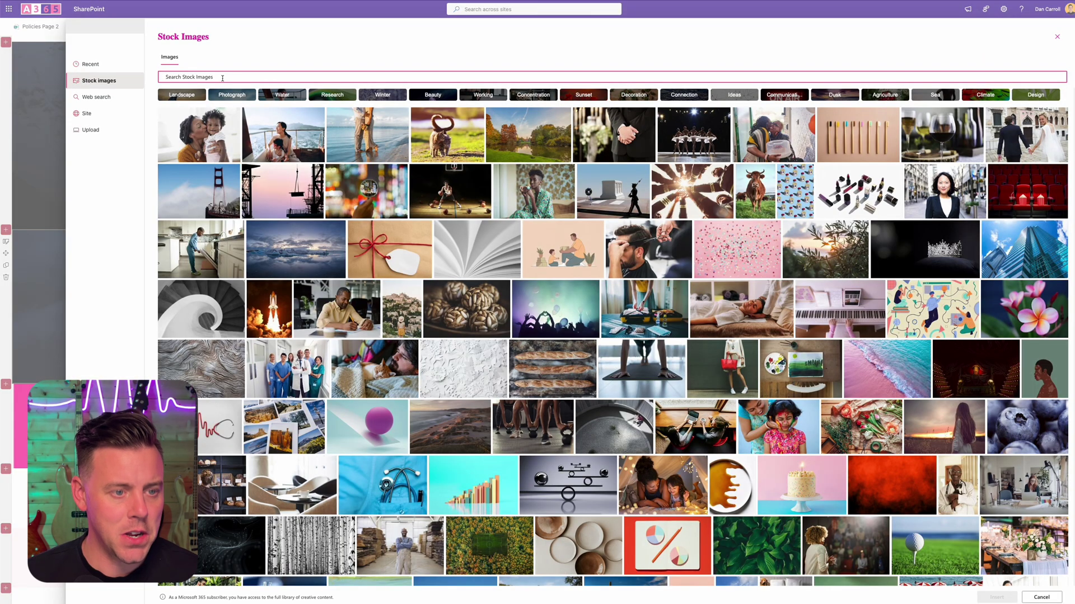
pyautogui.write('tent')
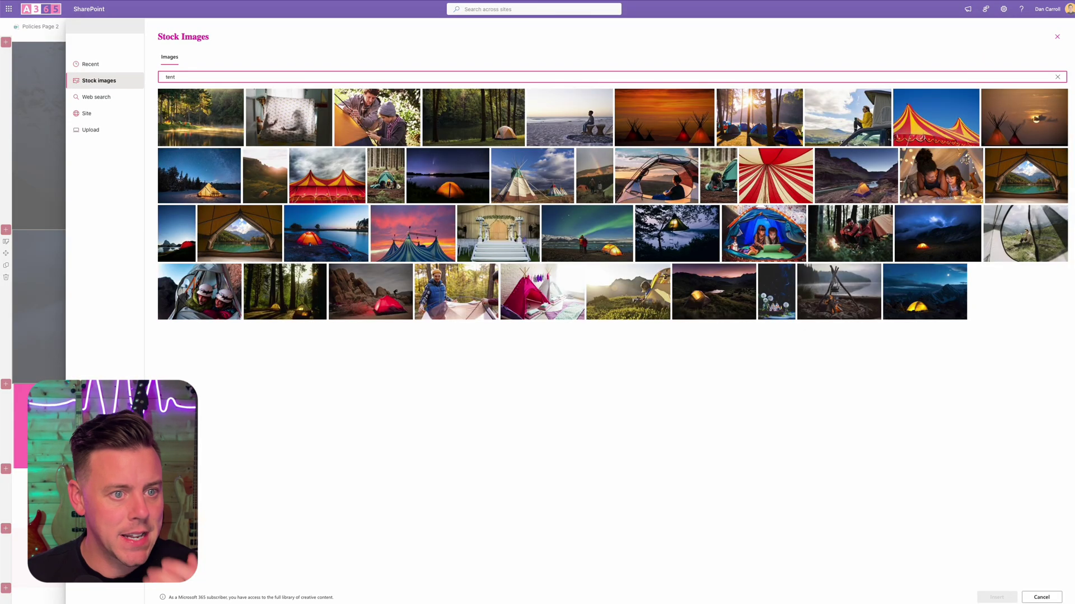
pyautogui.click(724, 292)
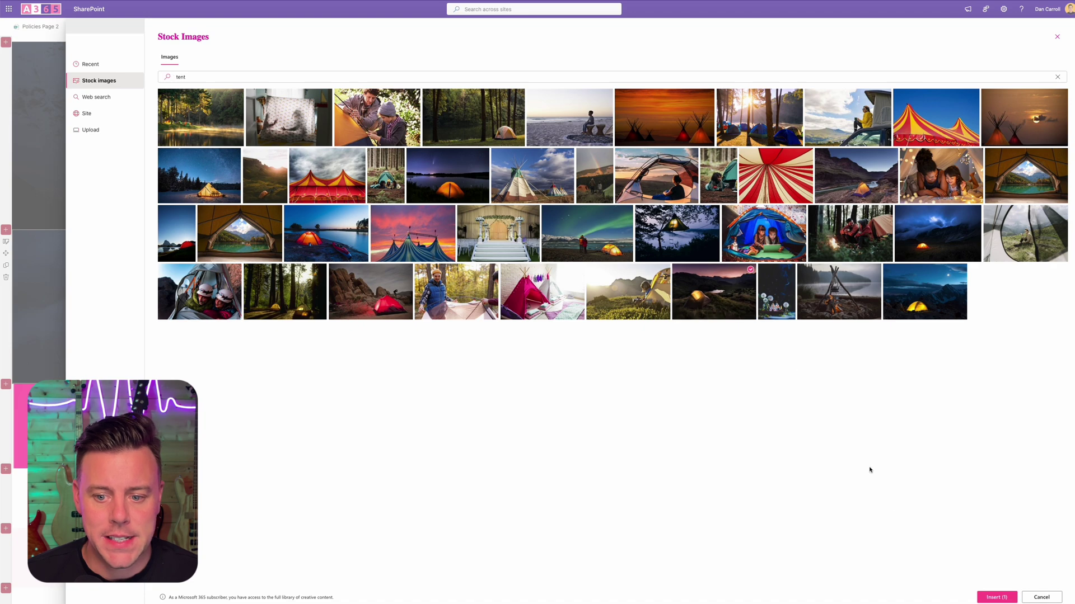
pyautogui.click(996, 597)
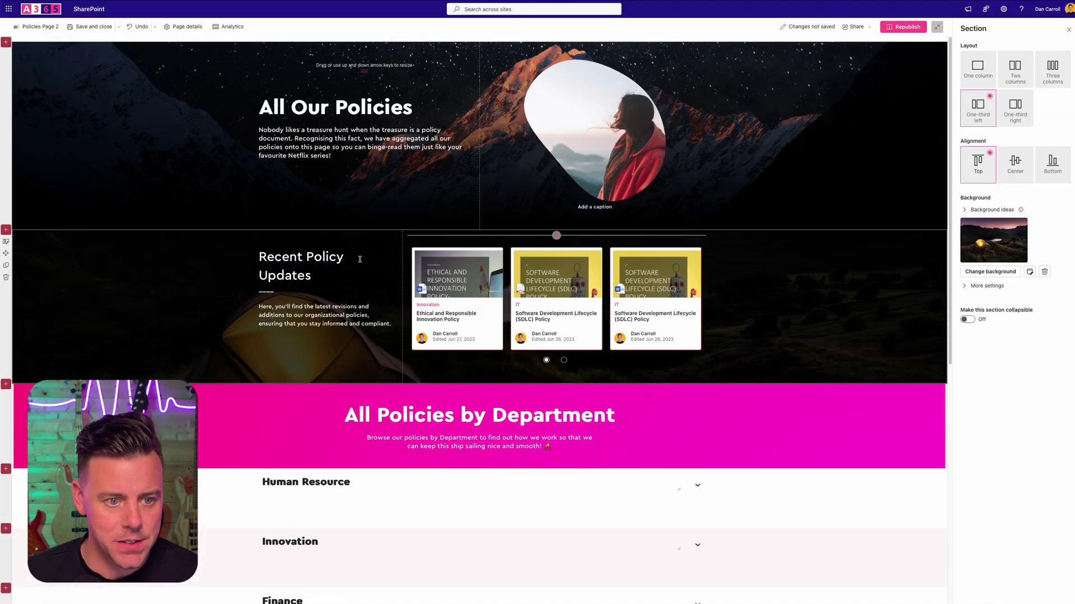
# - Give the tent background a dark gradient overlay running top to bottom at 100 opacity
pyautogui.click(965, 286)
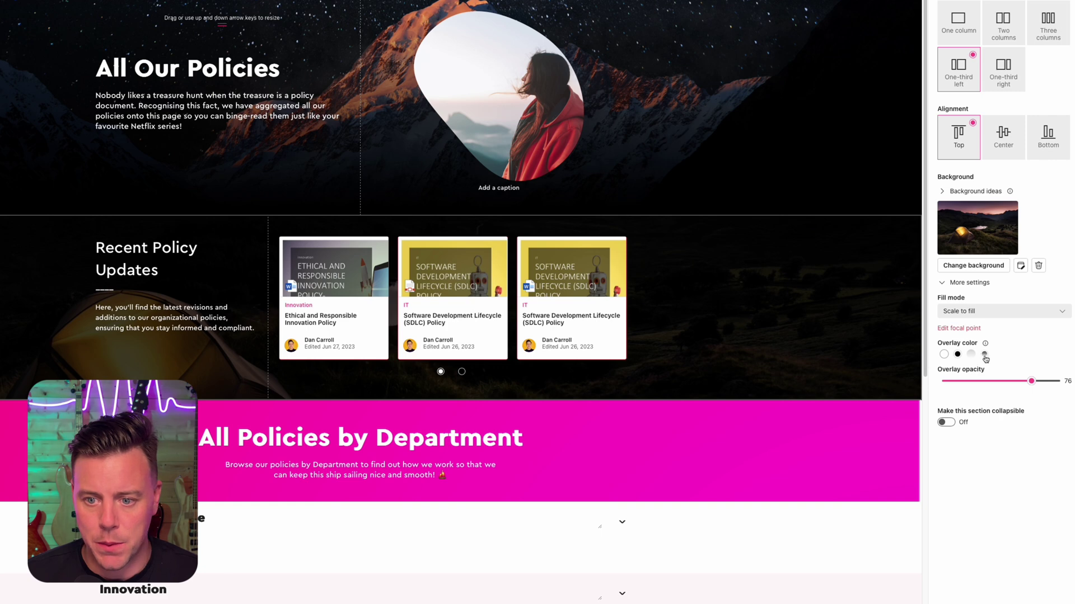
pyautogui.click(999, 345)
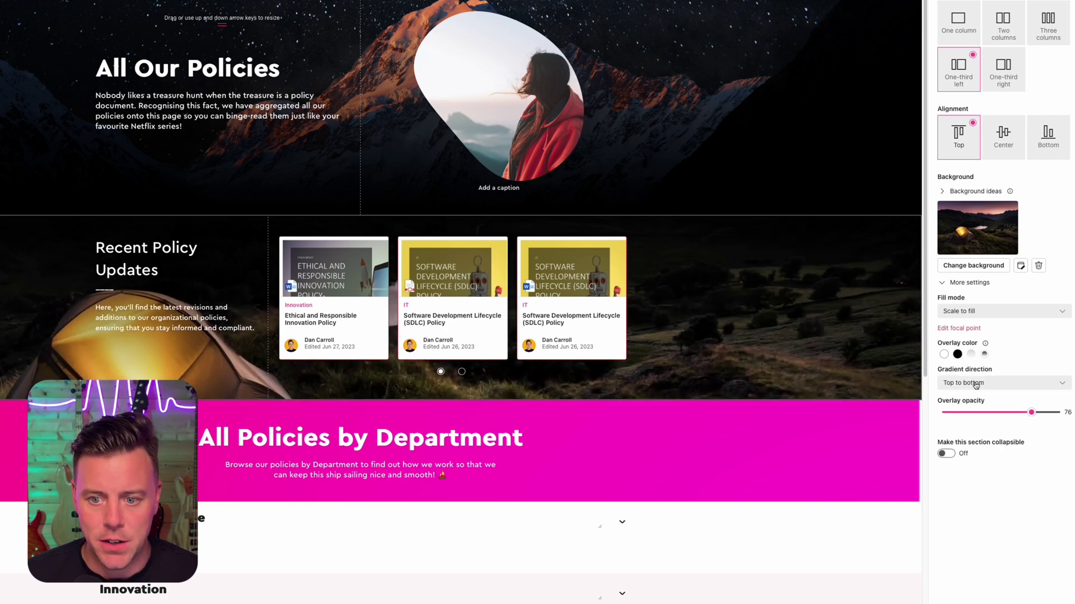
pyautogui.moveTo(1030, 414); pyautogui.dragTo(1057, 413)
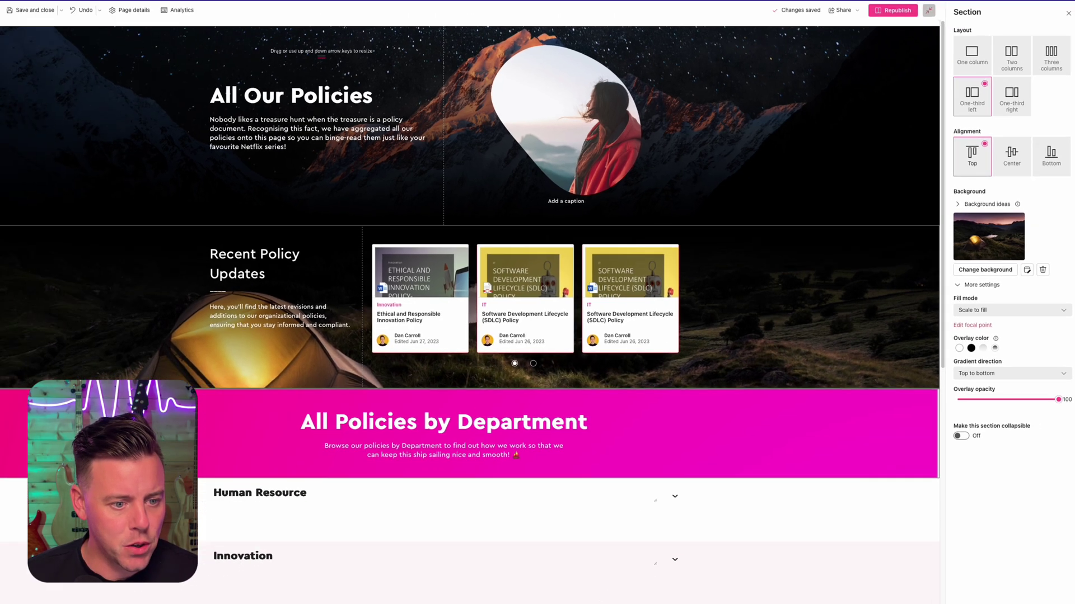
# - Apply the Dark blue fading to purple background idea to the All Policies by Department section
pyautogui.click(777, 447)
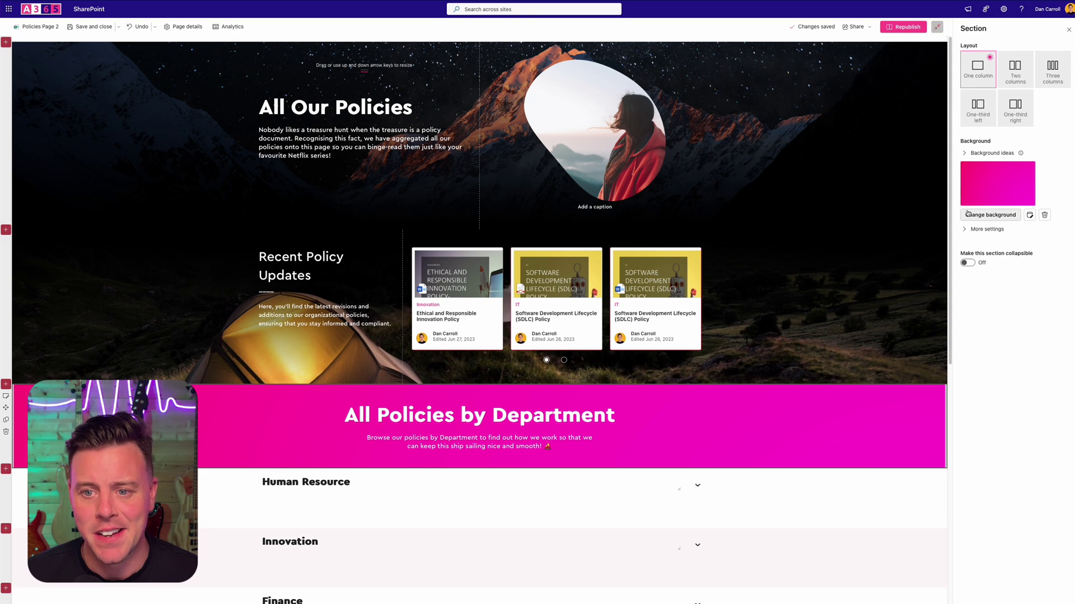
pyautogui.click(965, 154)
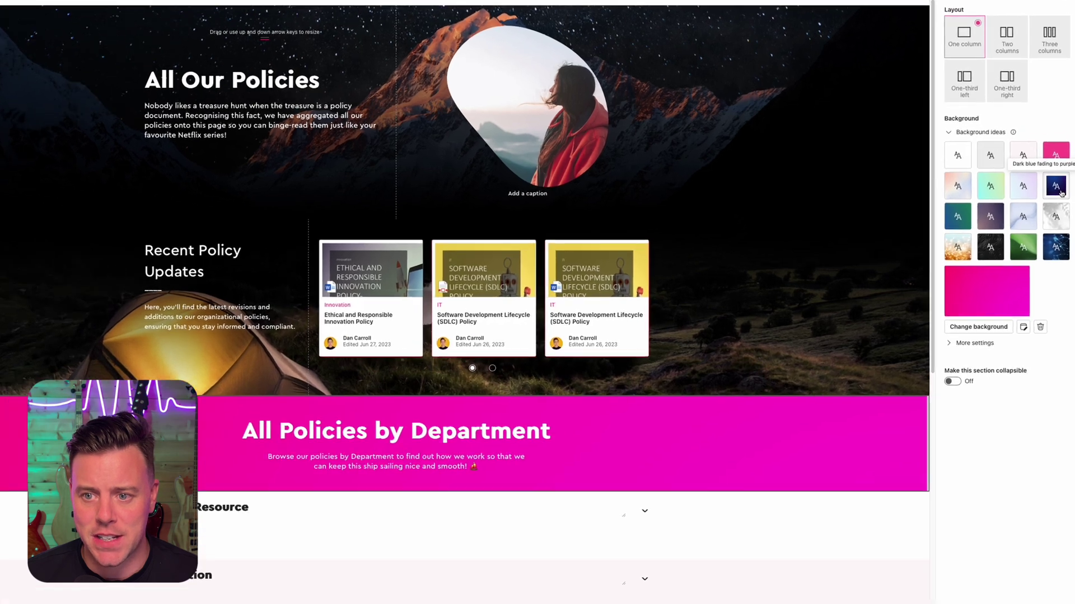
pyautogui.click(1060, 206)
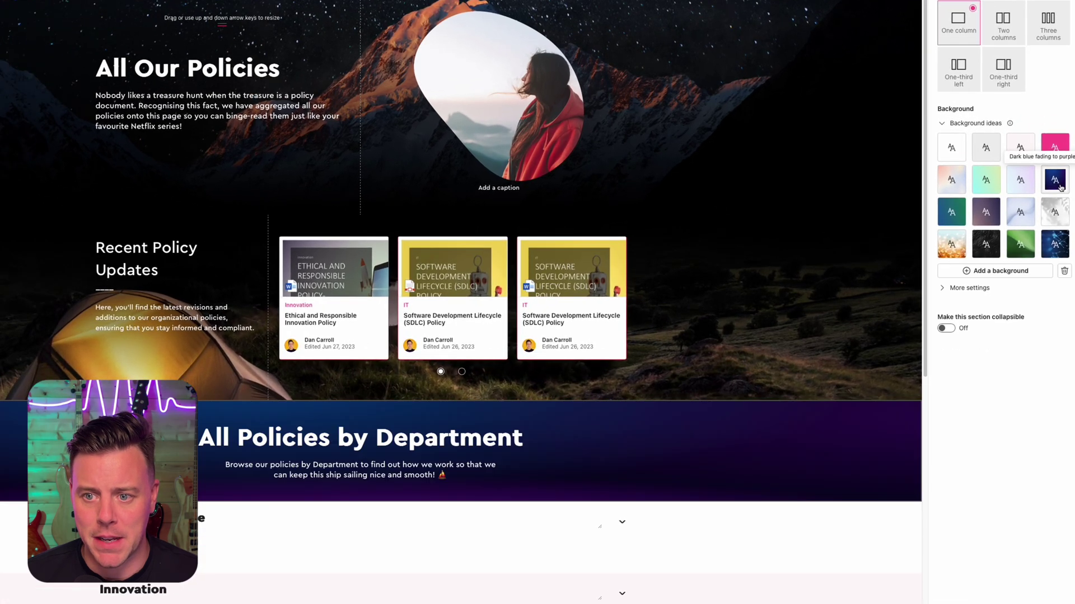
# - Raise the All Policies by Department section's overlay opacity to 81 and republish the page
pyautogui.click(944, 289)
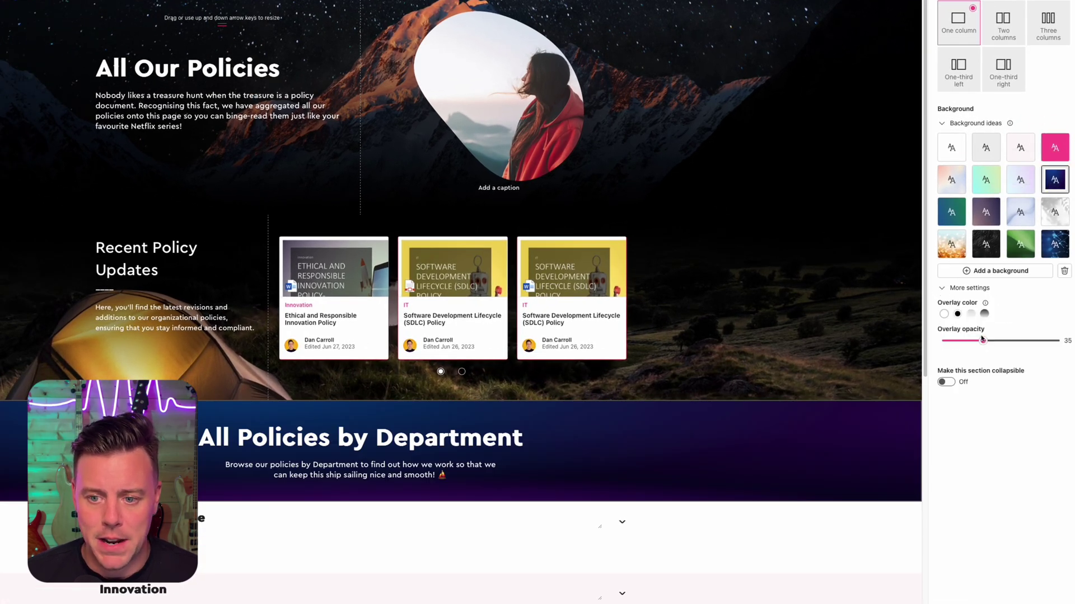
pyautogui.moveTo(983, 344); pyautogui.dragTo(1038, 343)
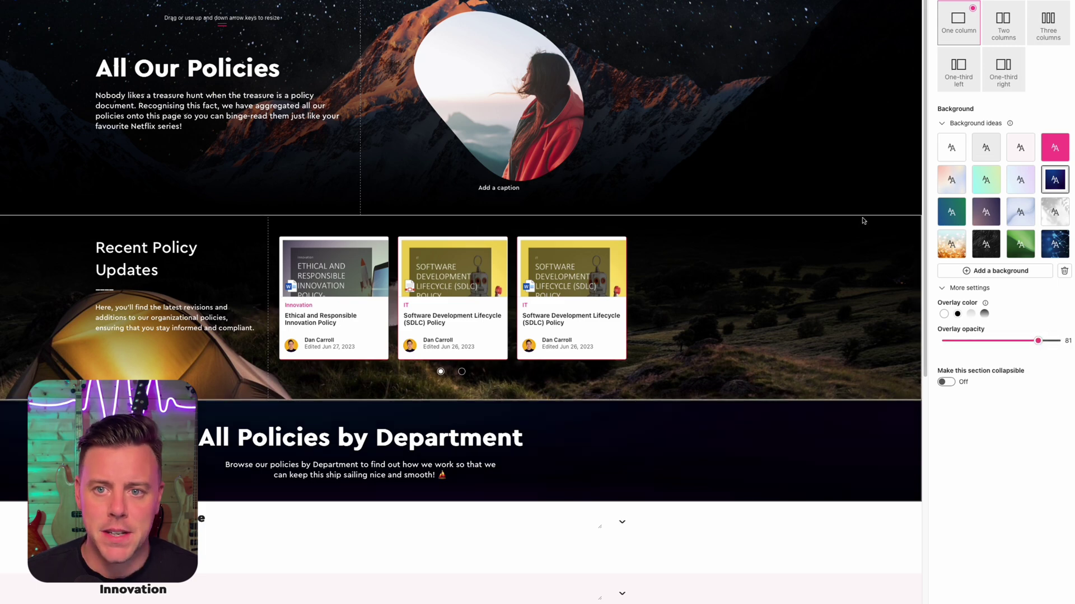
pyautogui.click(1030, 25)
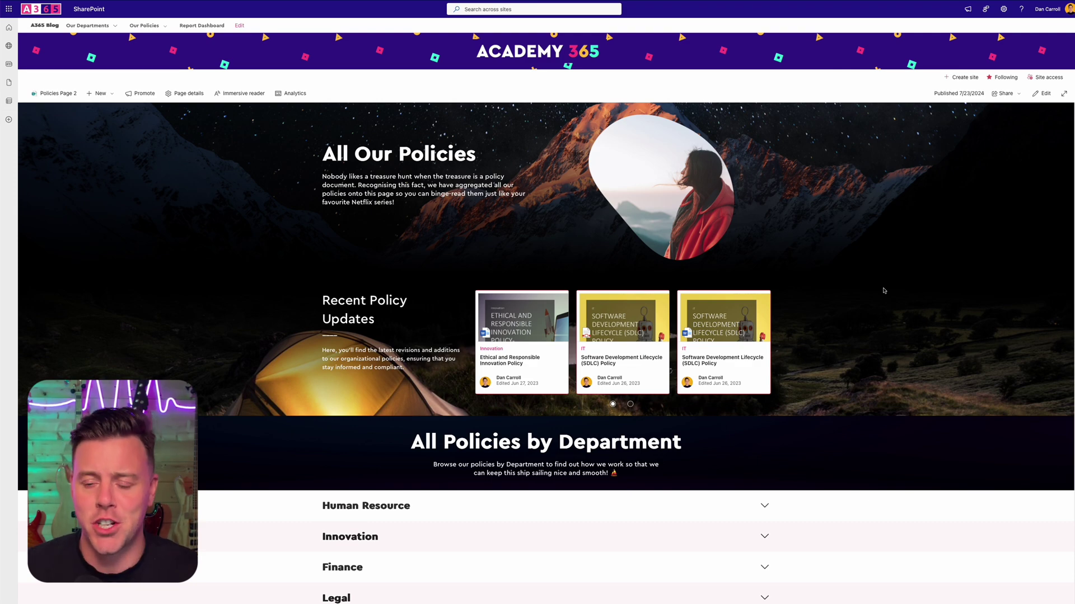
# - Reopen the page for editing and add a spacer 32 pixels high above the All Policies by Department title
pyautogui.click(1041, 93)
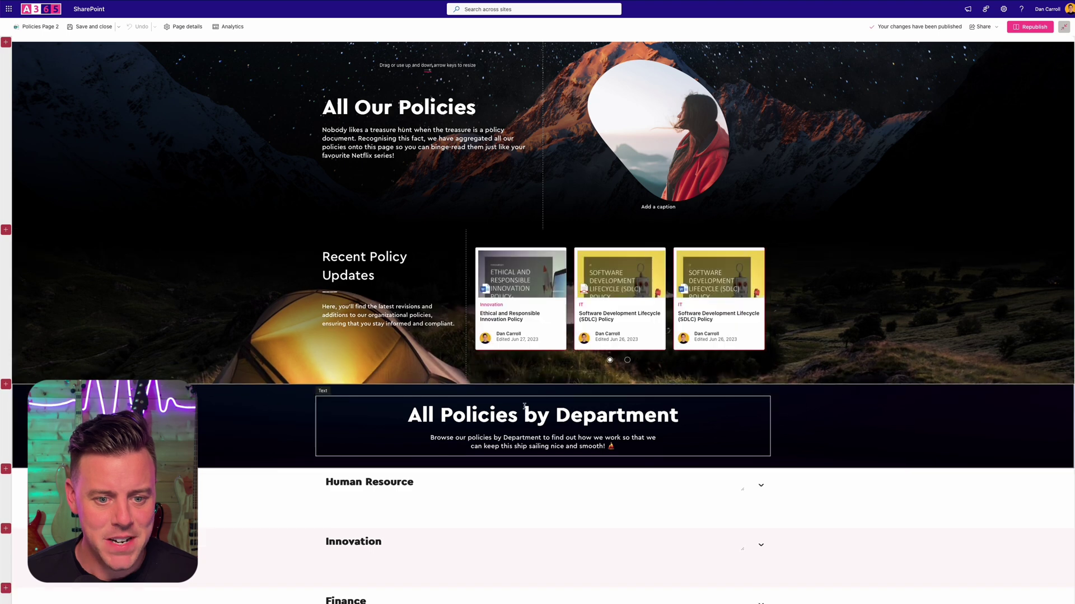
pyautogui.click(542, 390)
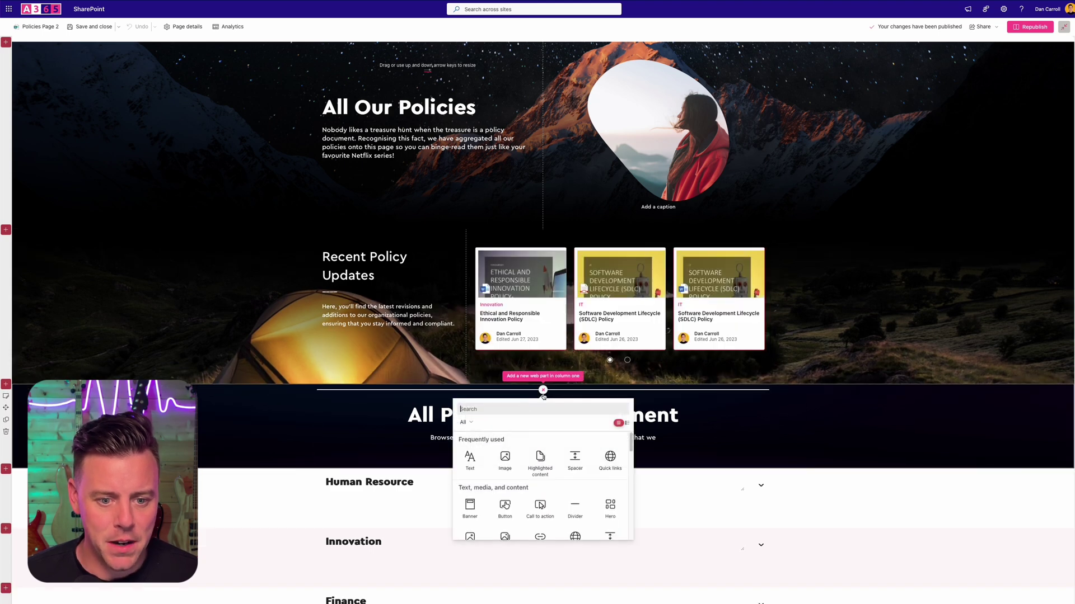
pyautogui.click(574, 464)
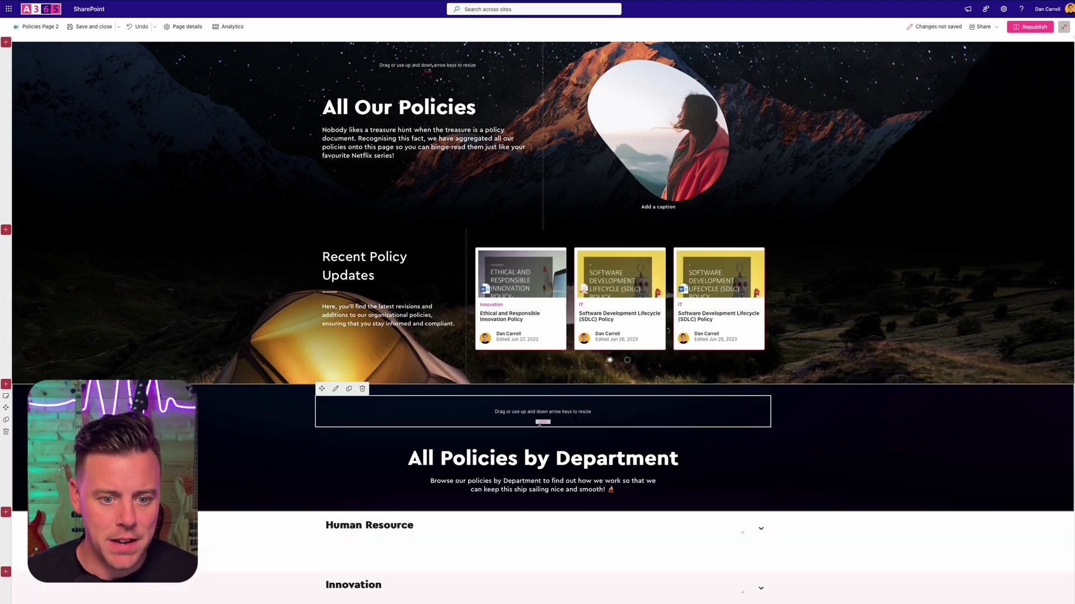
pyautogui.moveTo(542, 424); pyautogui.dragTo(540, 413)
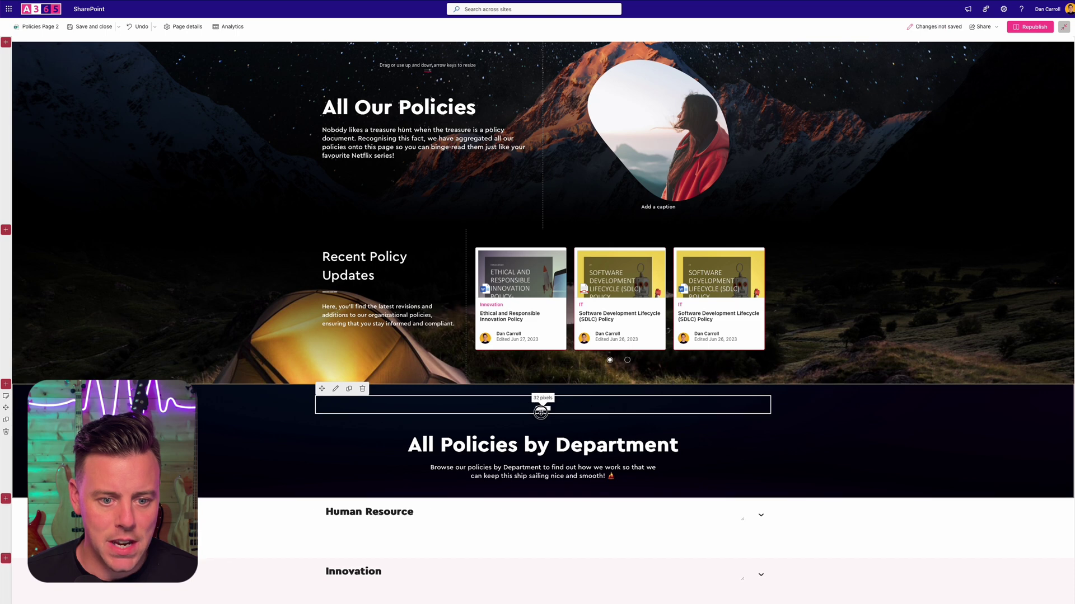
# - Duplicate the spacer, move the copy below the section's description, and republish the page
pyautogui.click(349, 388)
pyautogui.moveTo(322, 418); pyautogui.dragTo(522, 513)
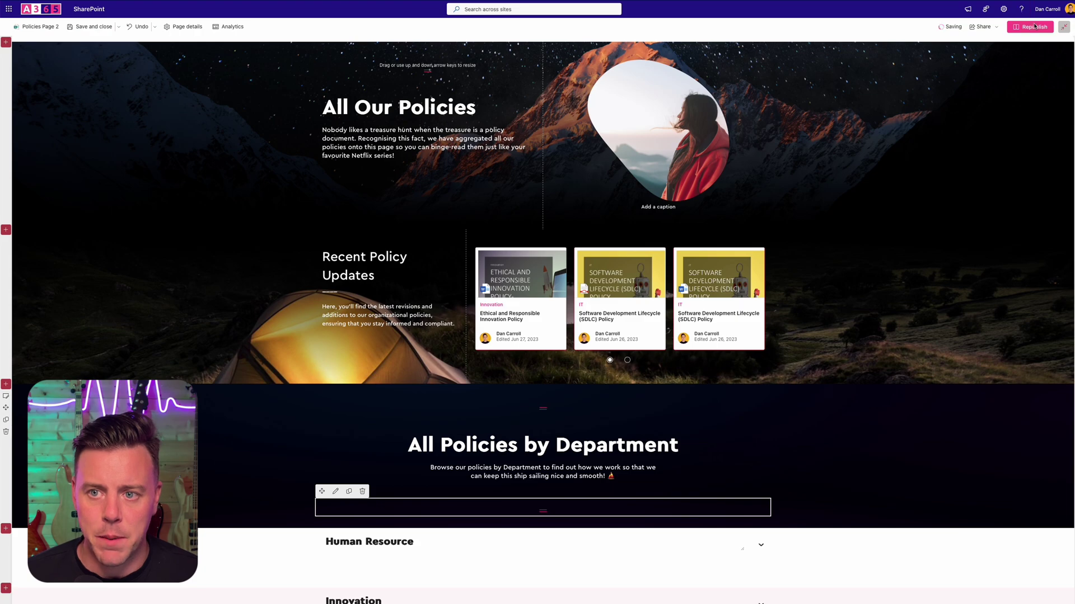
pyautogui.click(1031, 27)
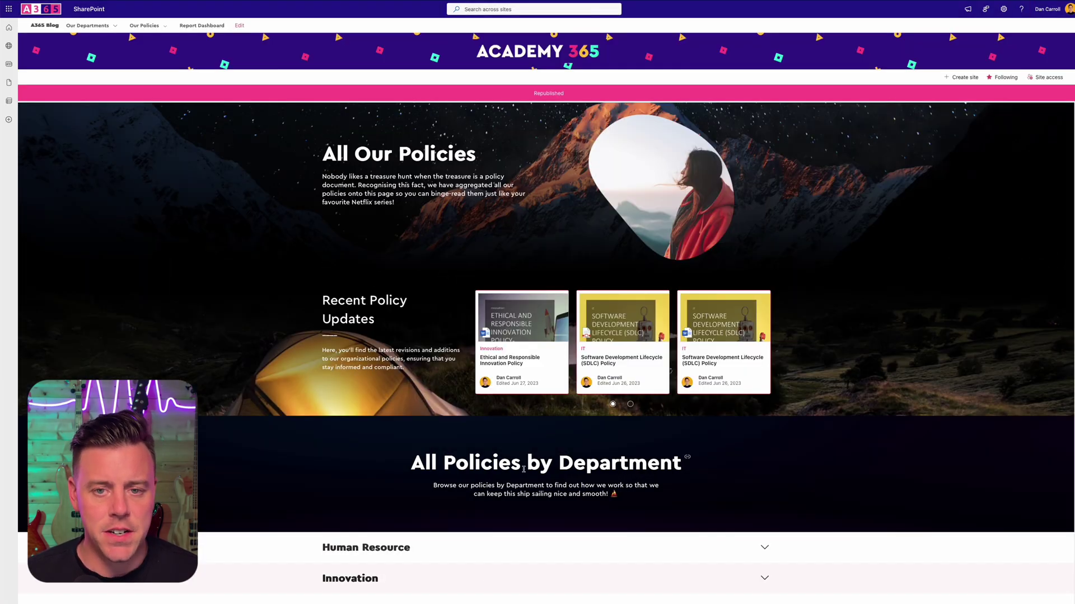